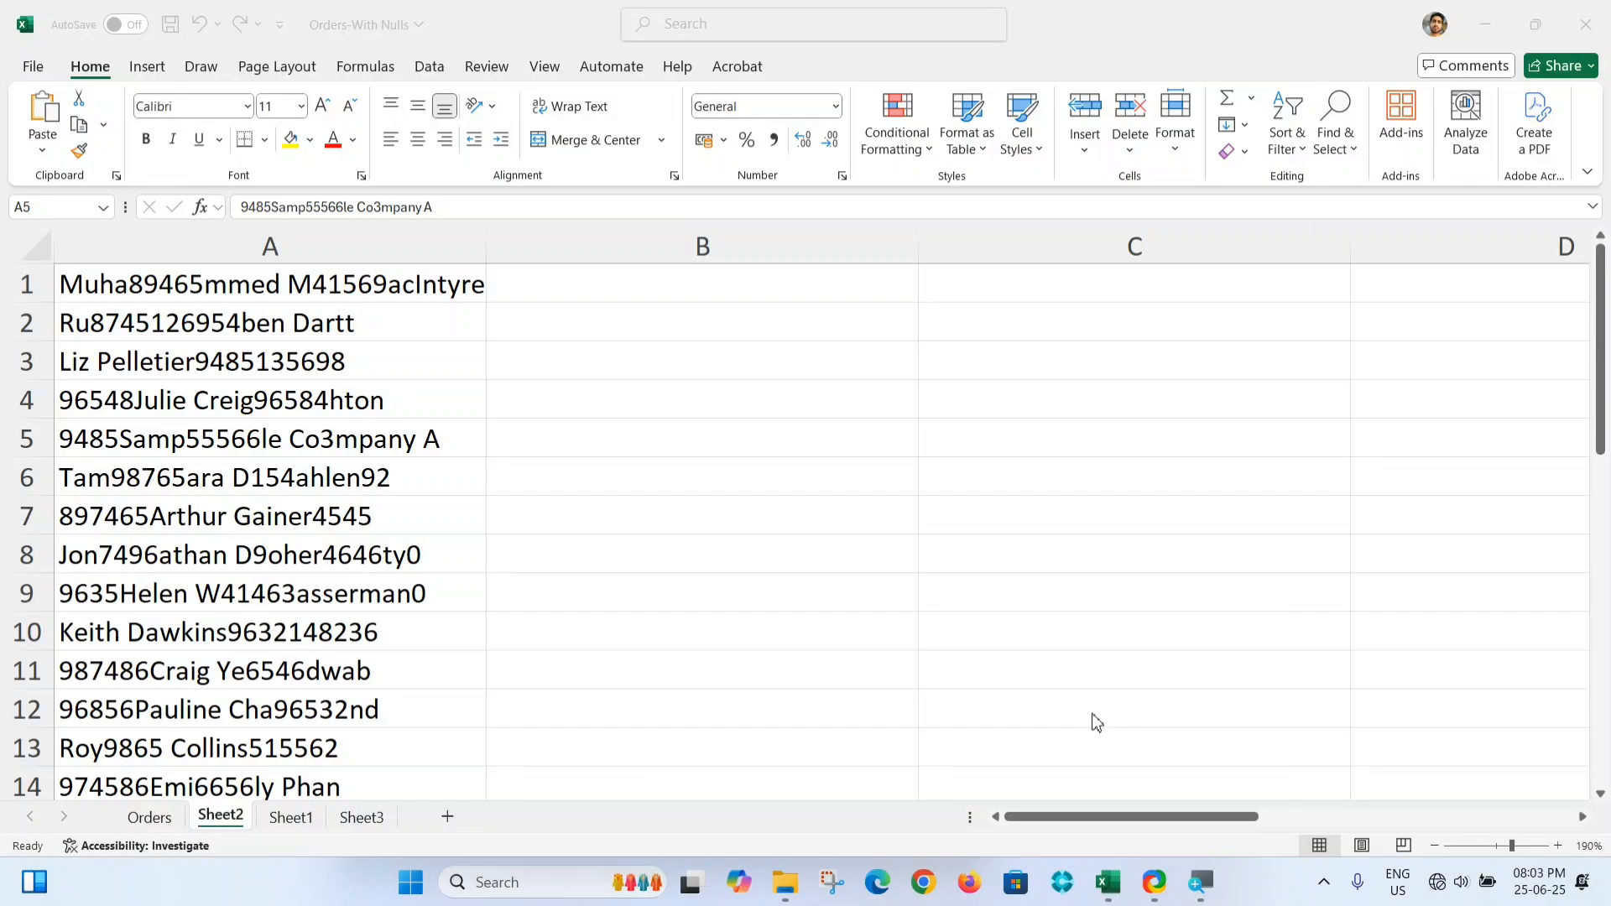
# - Examine the names mixed with digits in column A
pyautogui.click(383, 291)
pyautogui.click(391, 286)
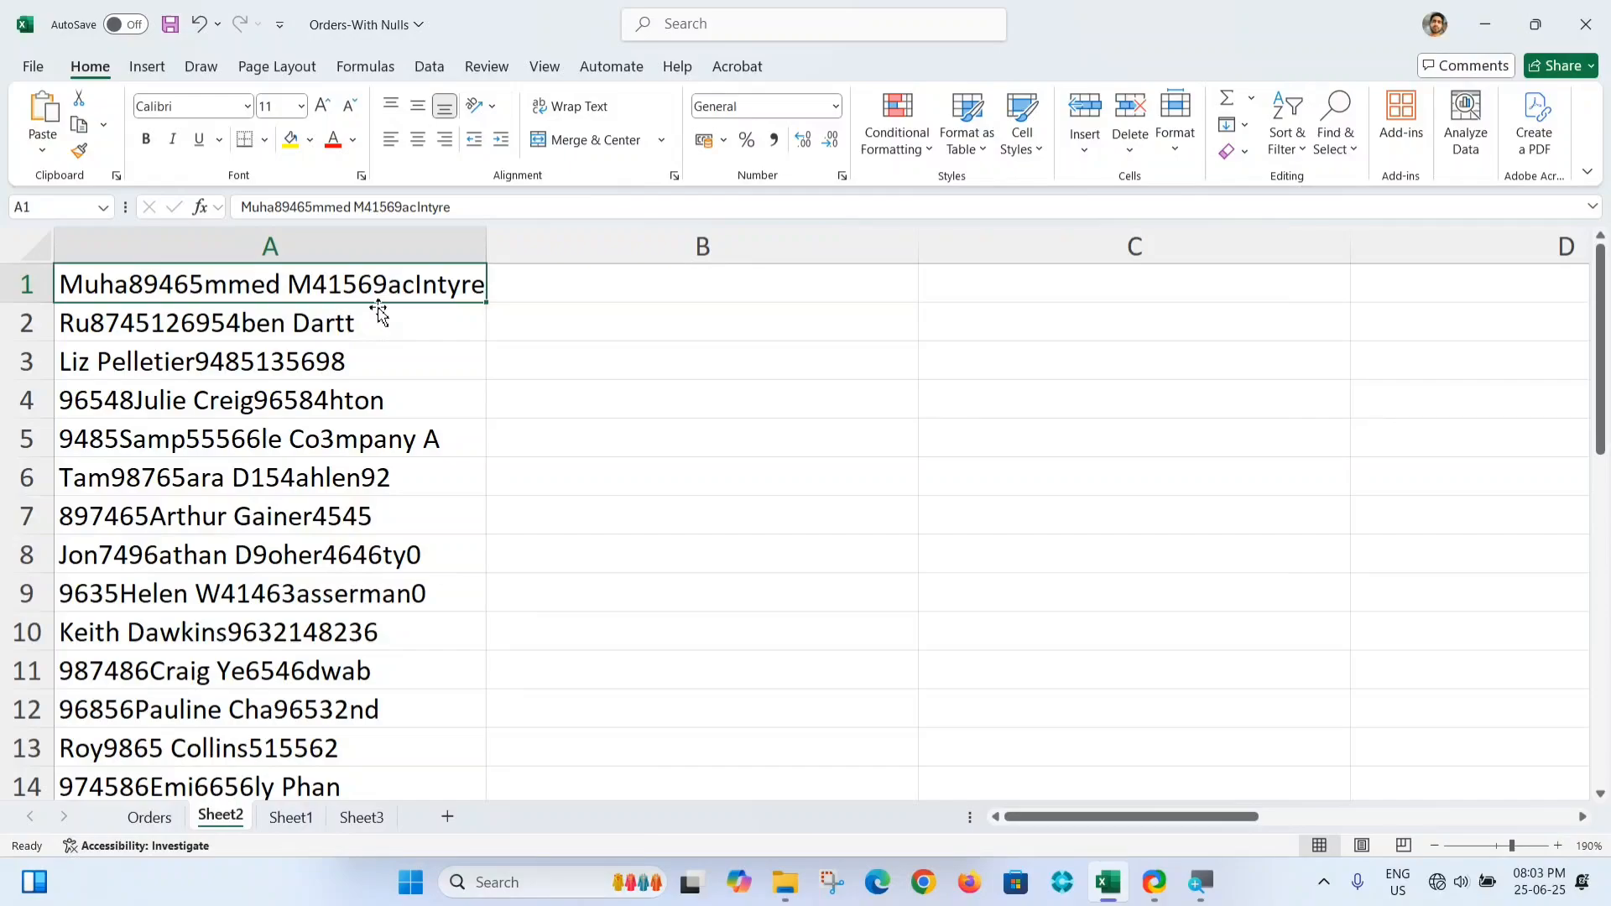
pyautogui.click(330, 628)
pyautogui.press('Up')
pyautogui.press('Up')
pyautogui.press('Up')
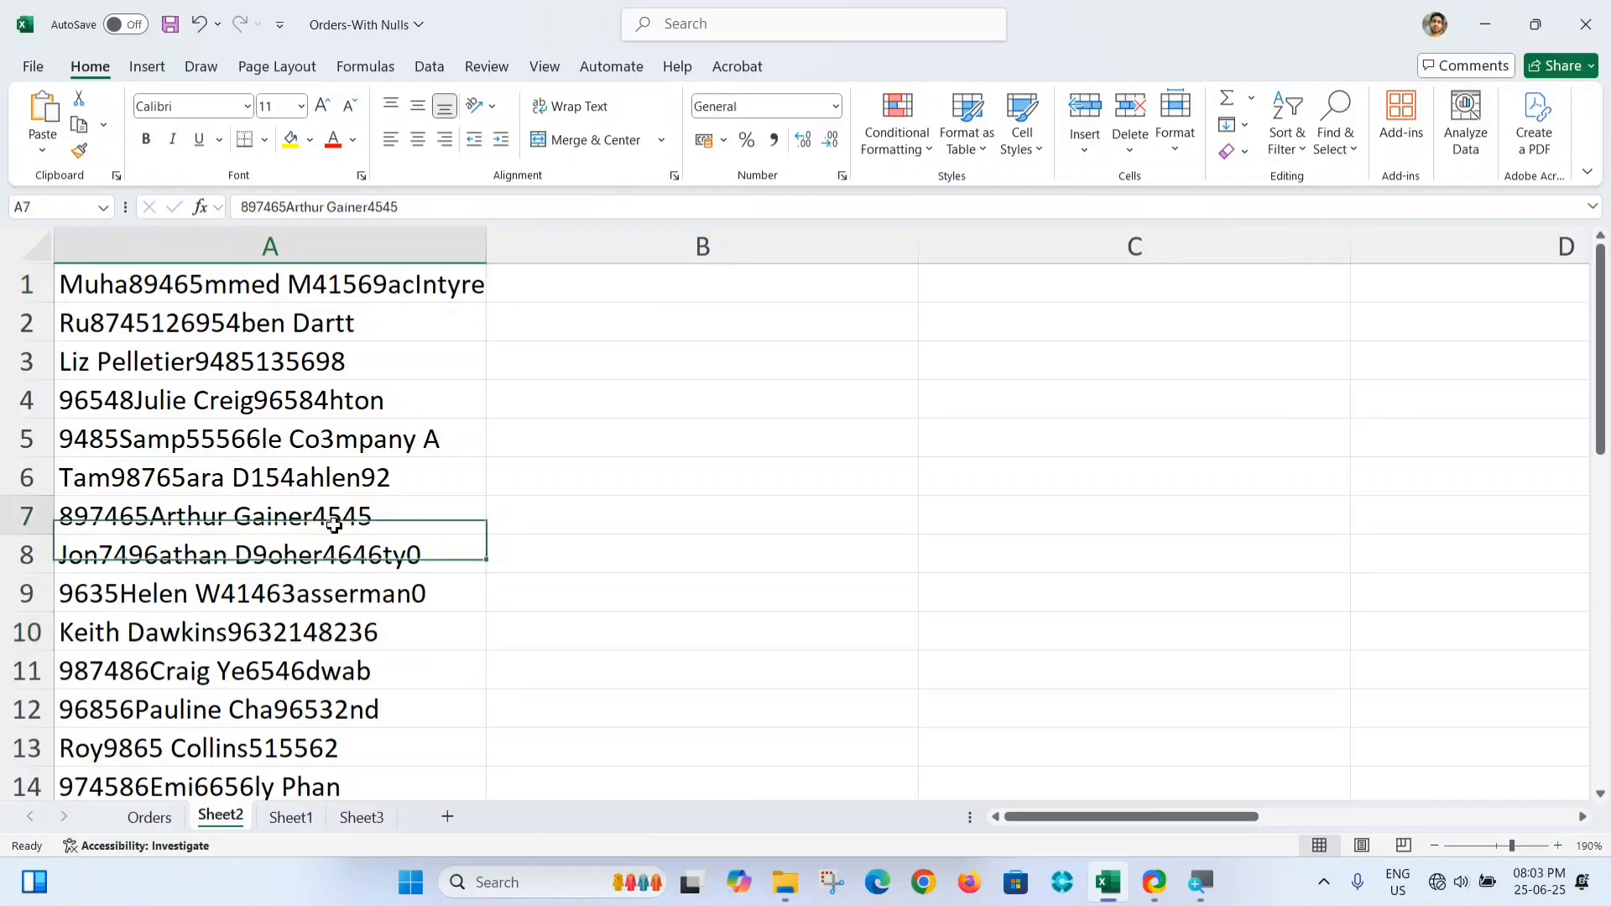
pyautogui.click(387, 288)
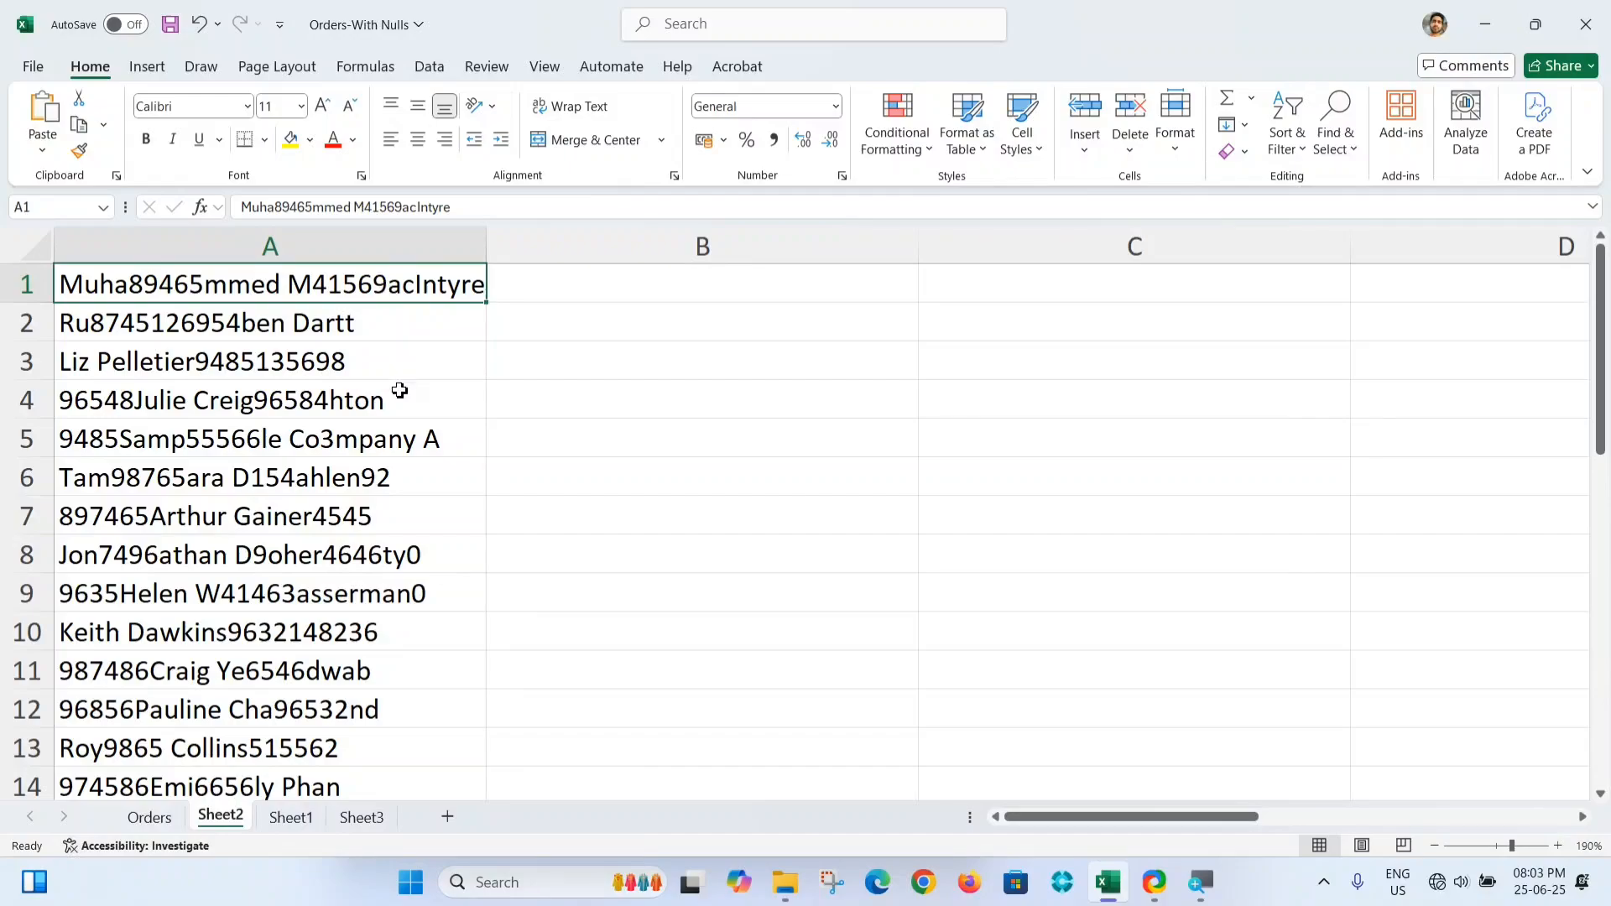
pyautogui.click(241, 335)
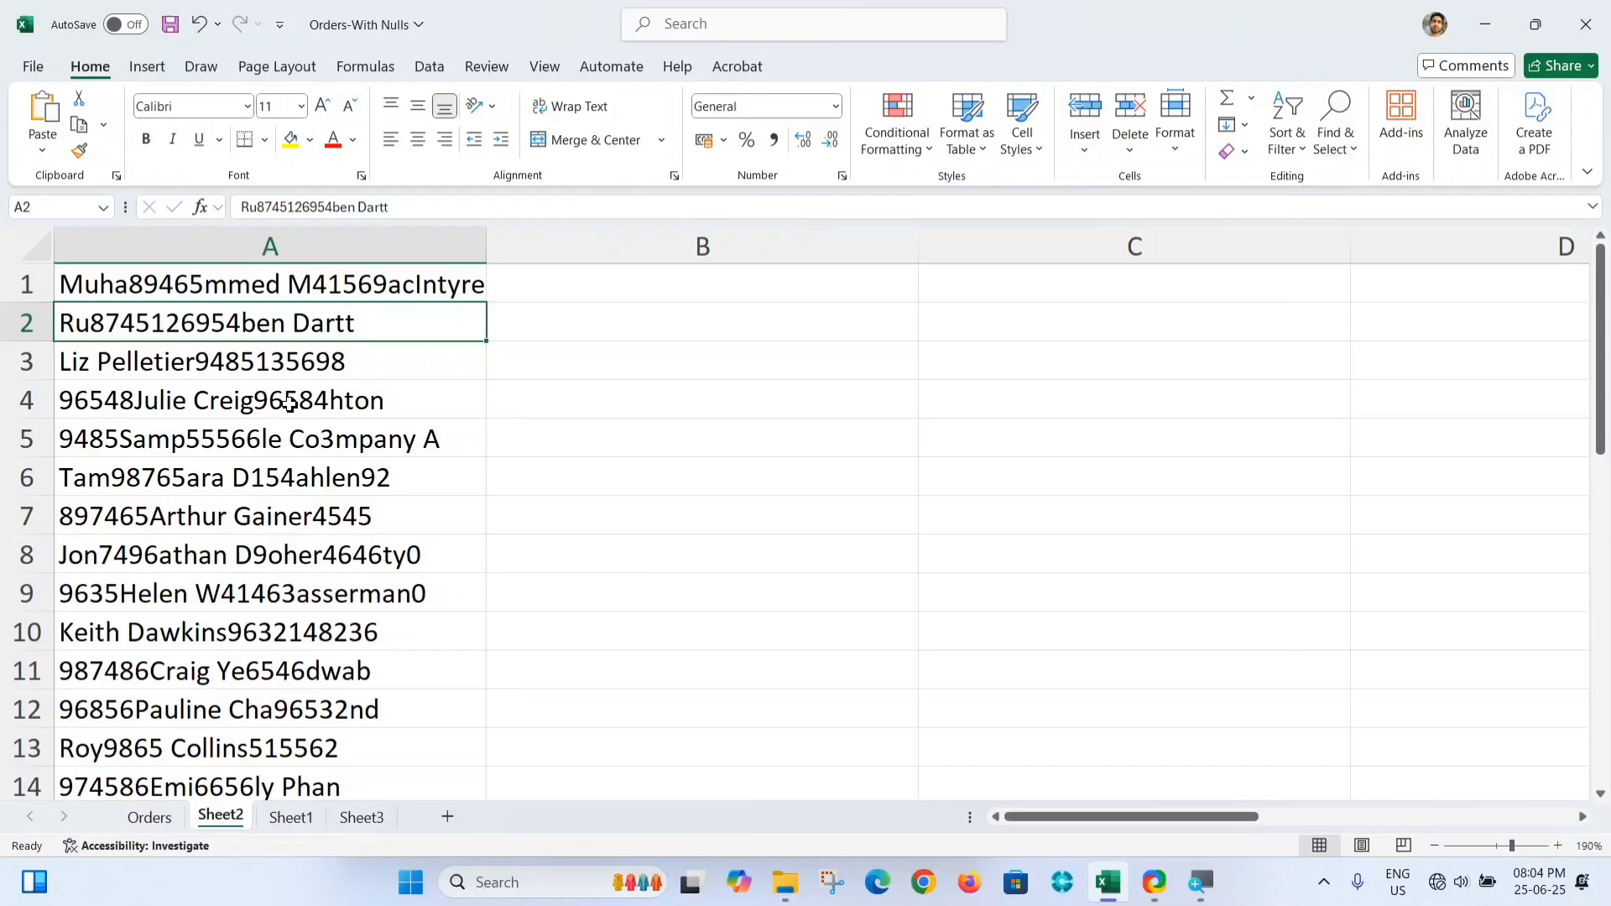
# - Start a REGEXREPLACE formula in cell B1 that uses A1 as its text argument
pyautogui.click(598, 294)
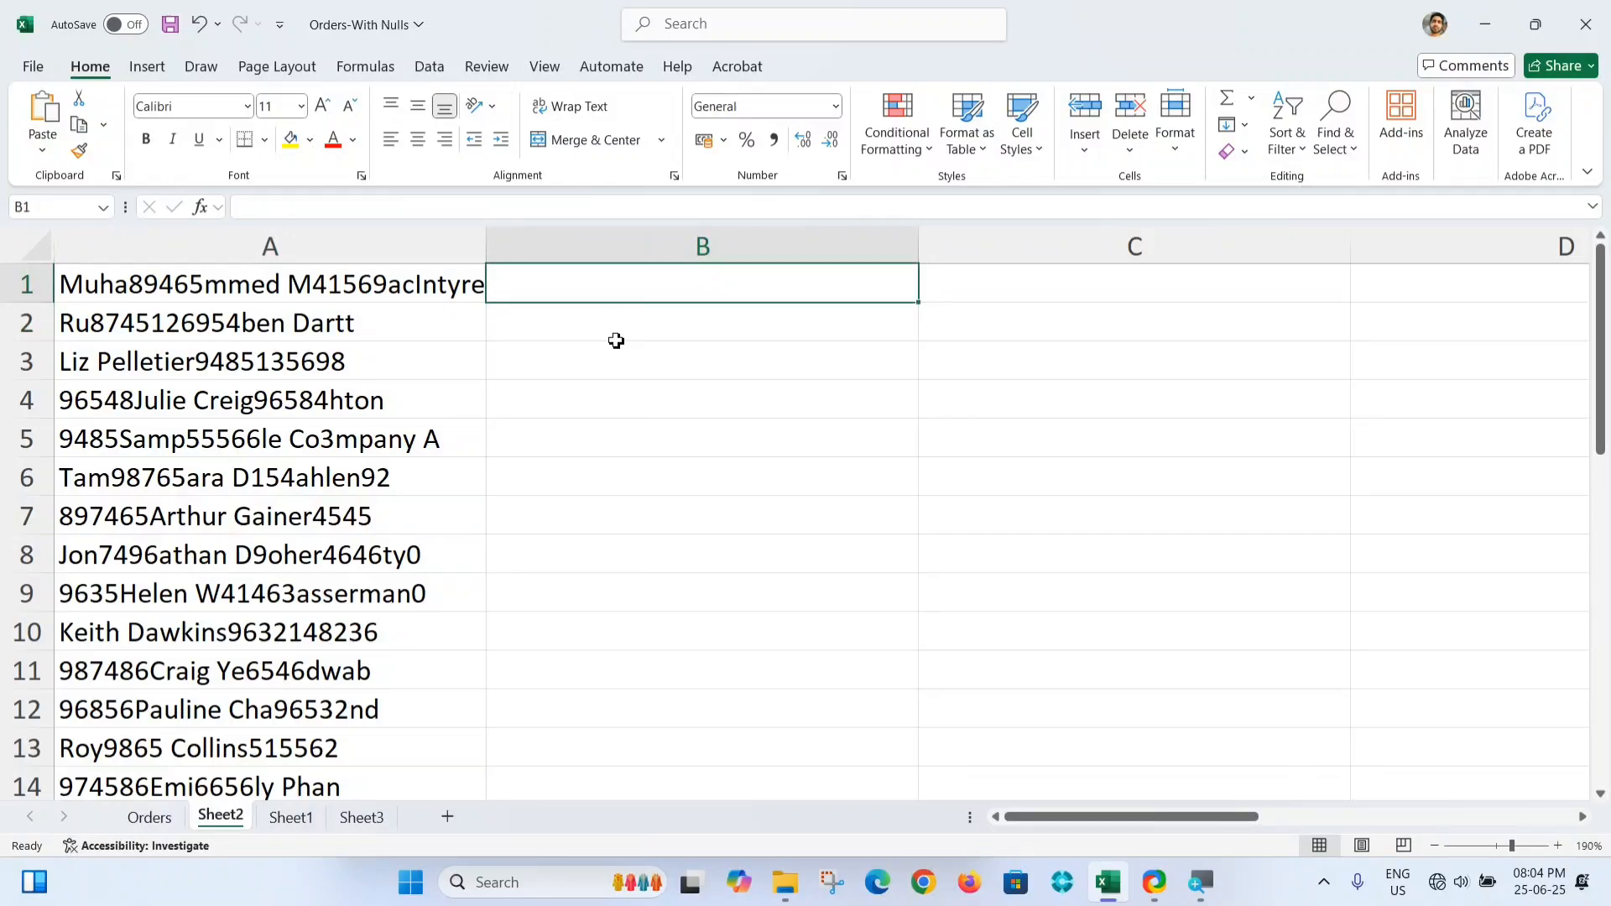
pyautogui.write('=rege')
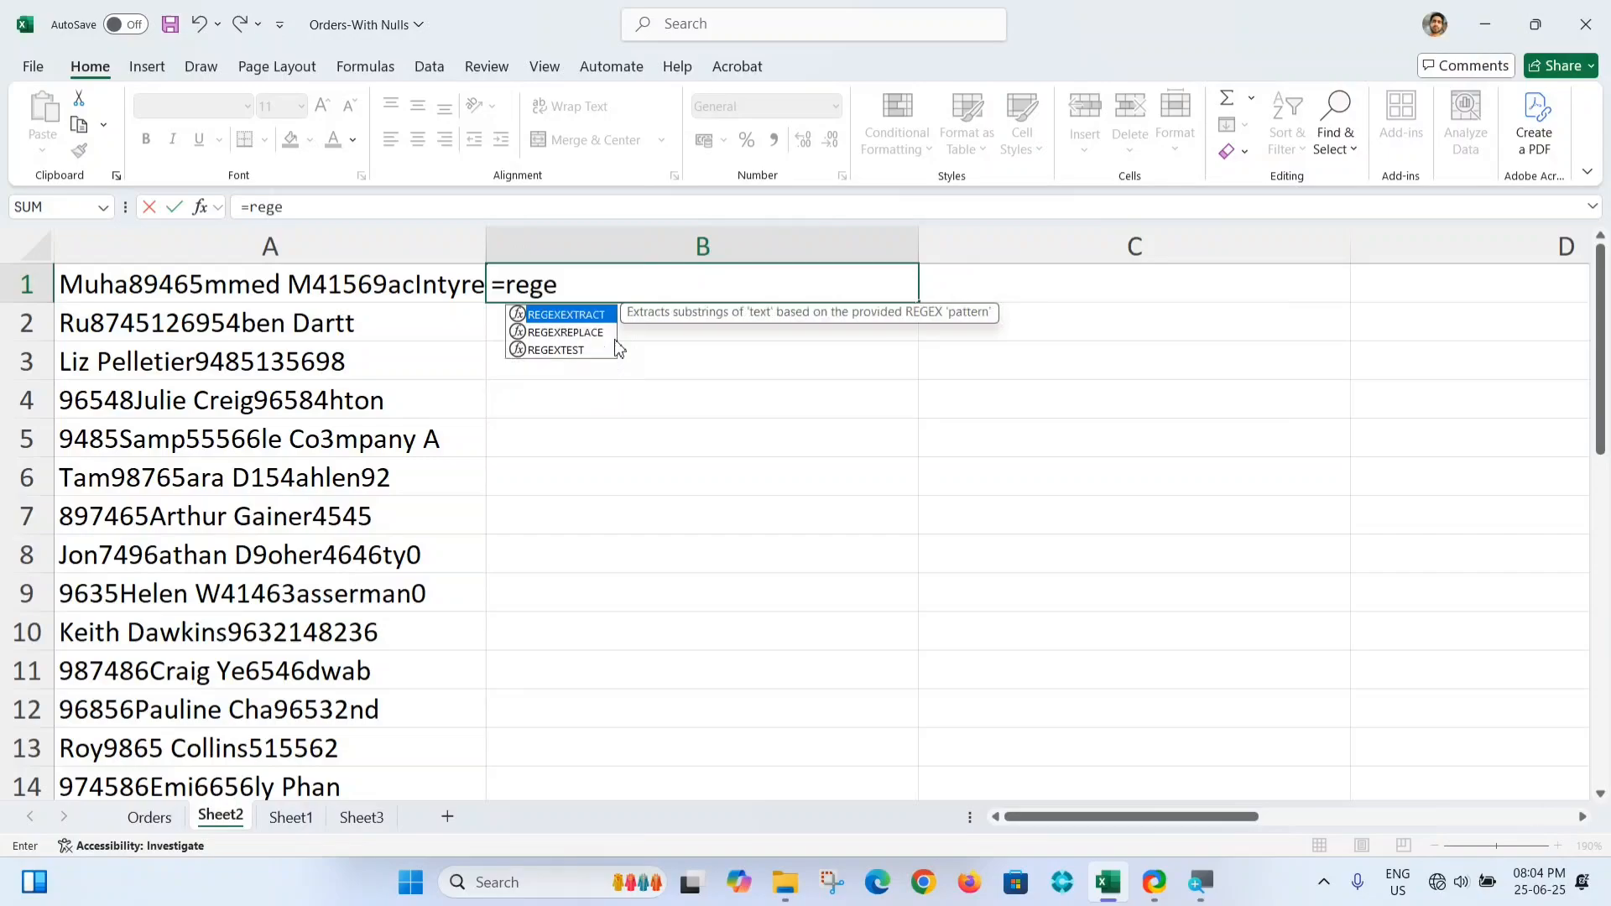
pyautogui.write('r')
pyautogui.press('BackSpace')
pyautogui.write('e')
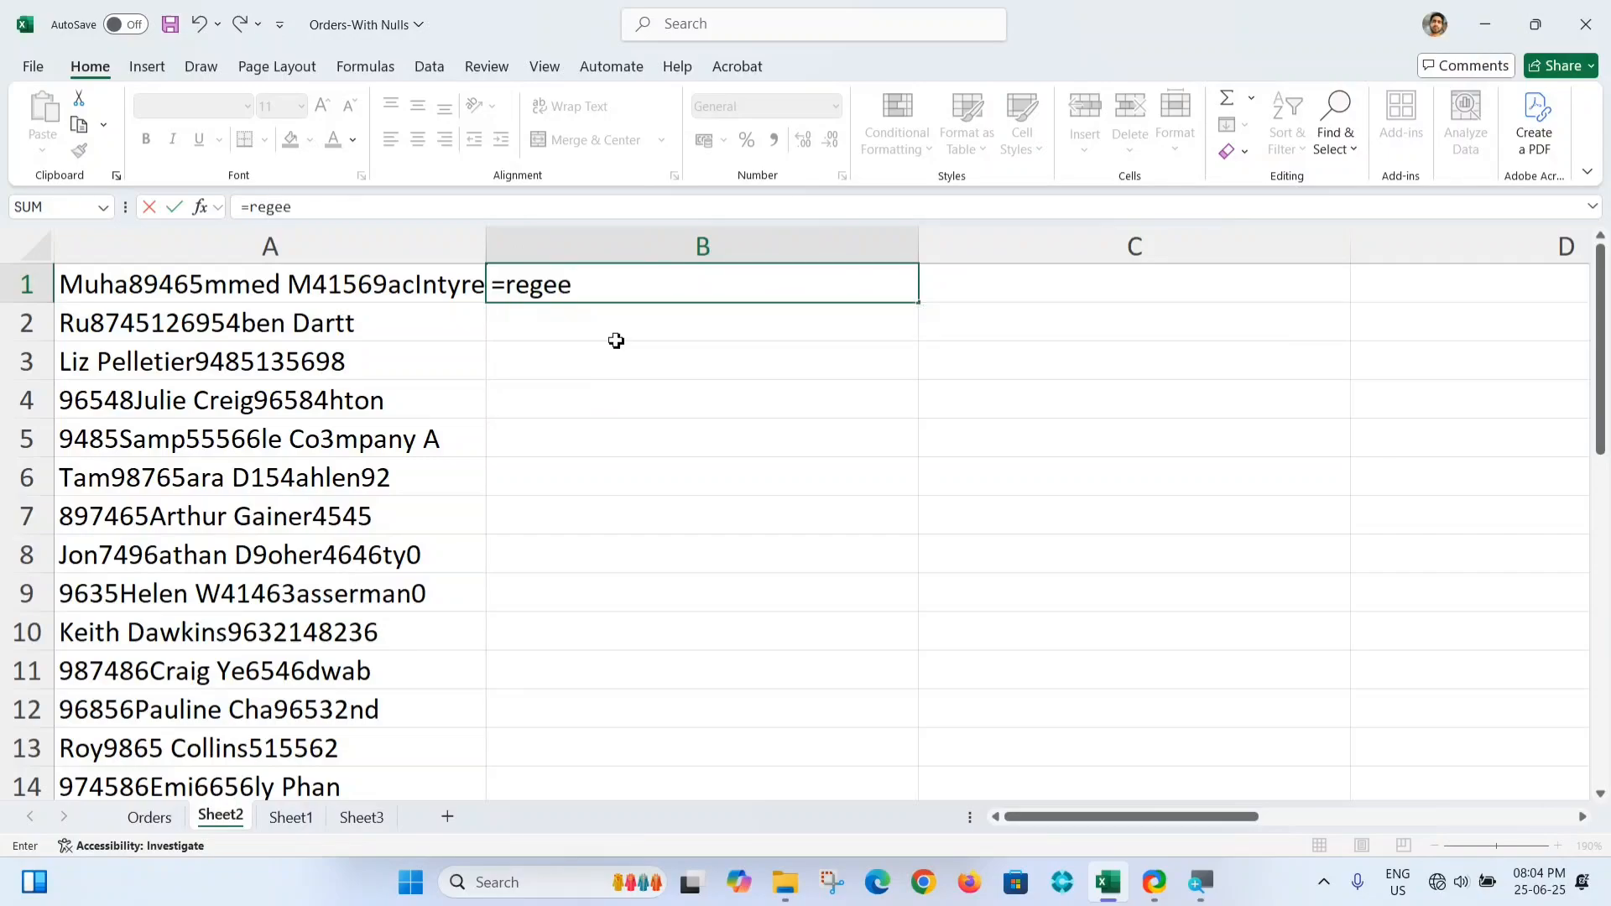
pyautogui.press('BackSpace')
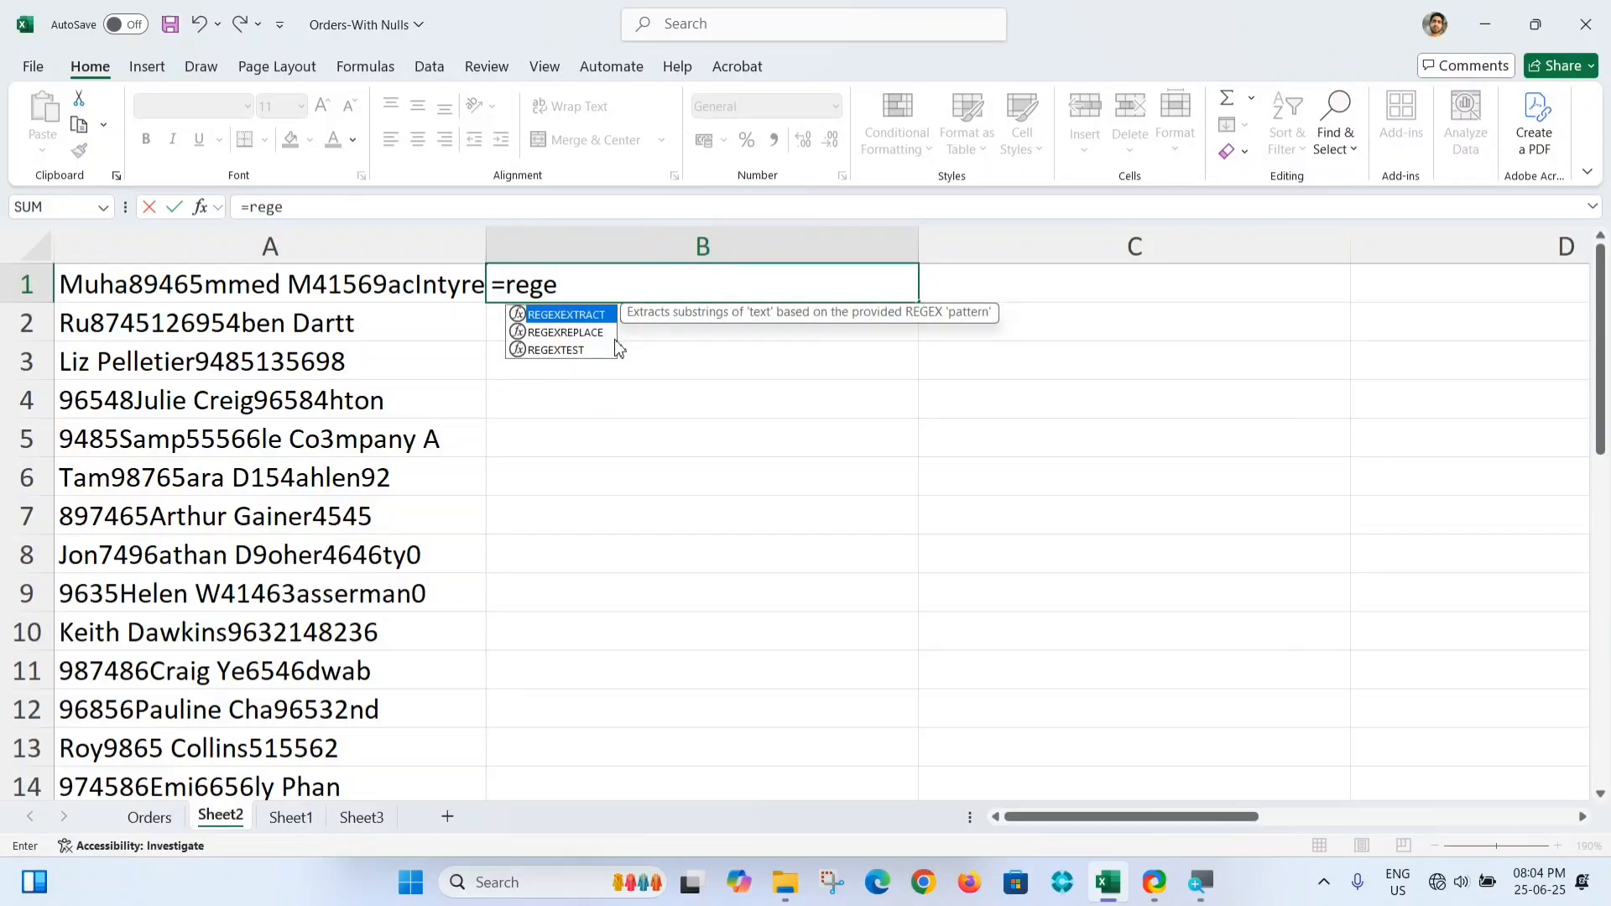
pyautogui.write('xre')
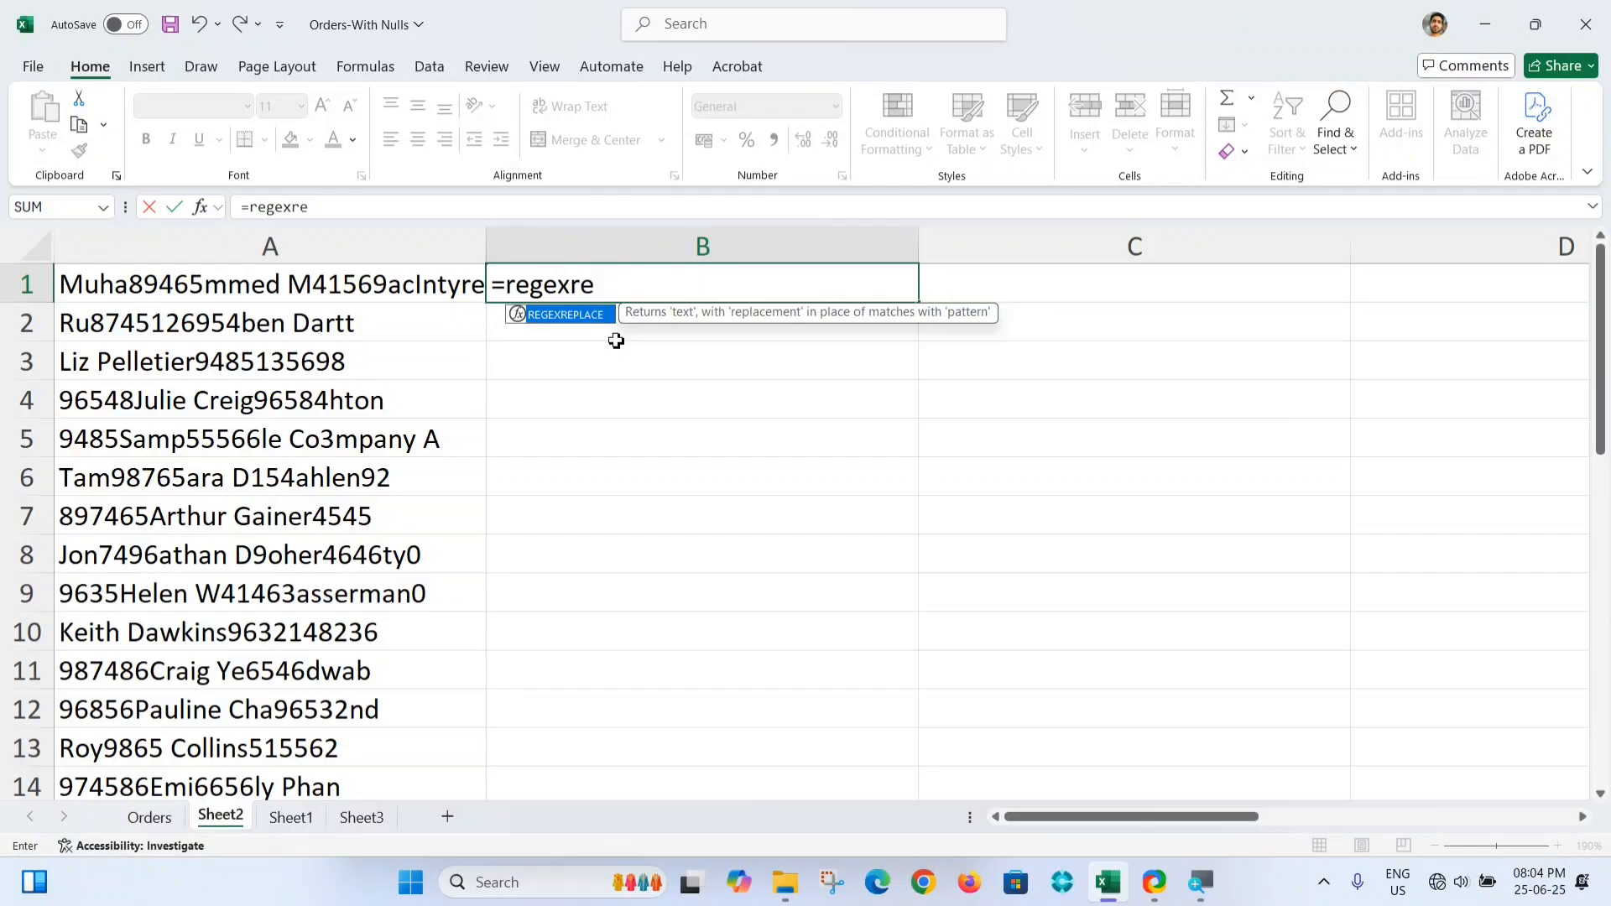
pyautogui.press('Tab')
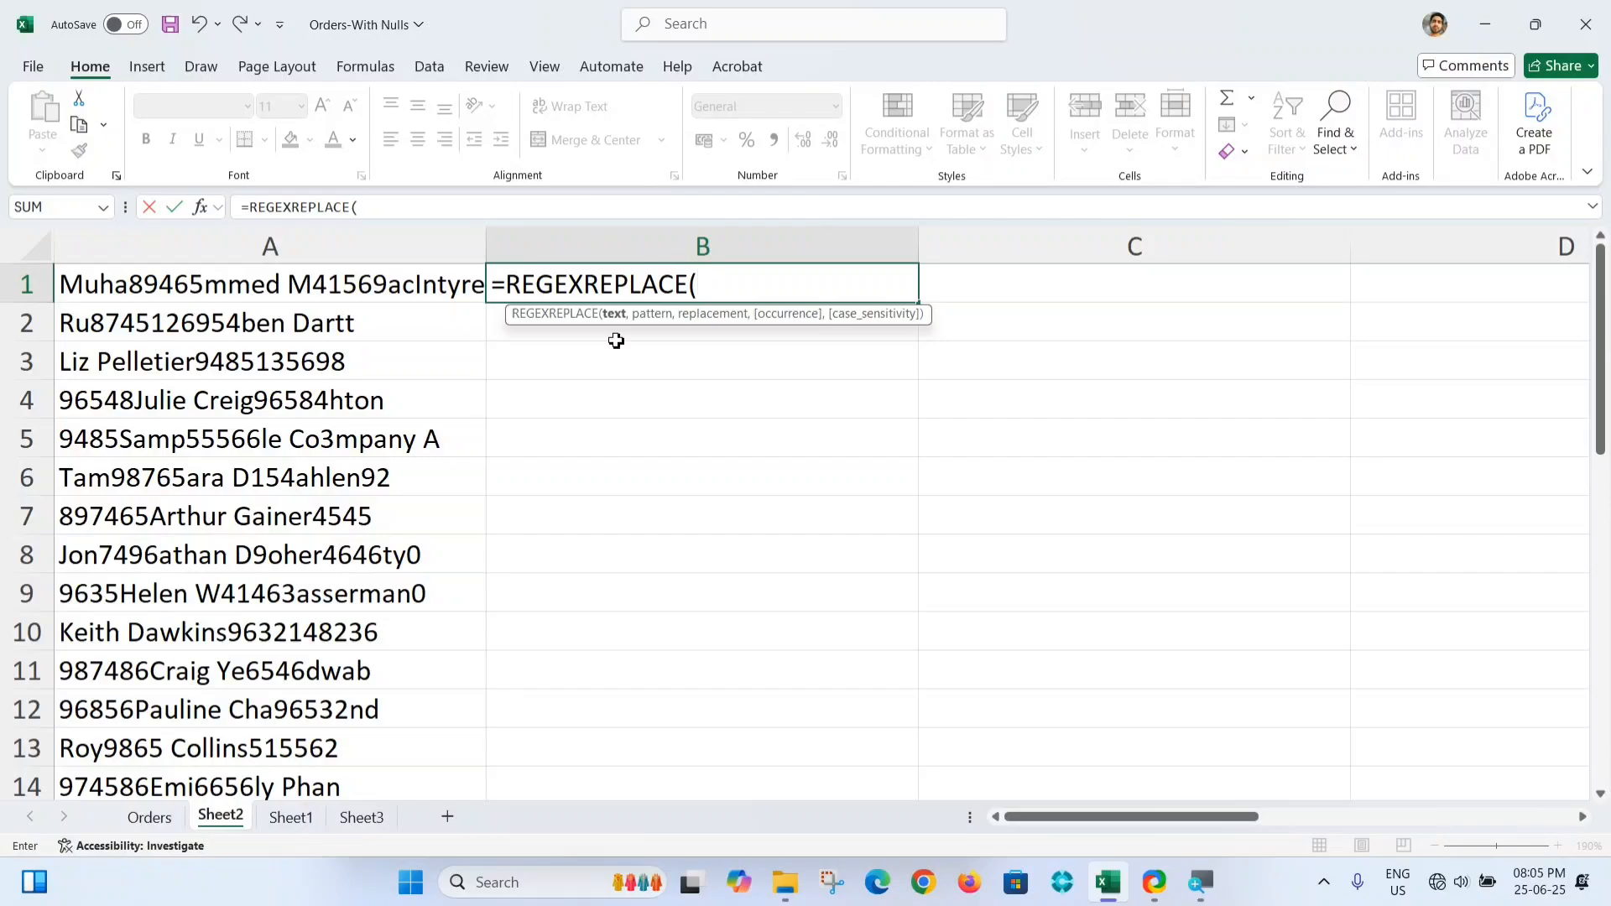
pyautogui.click(209, 284)
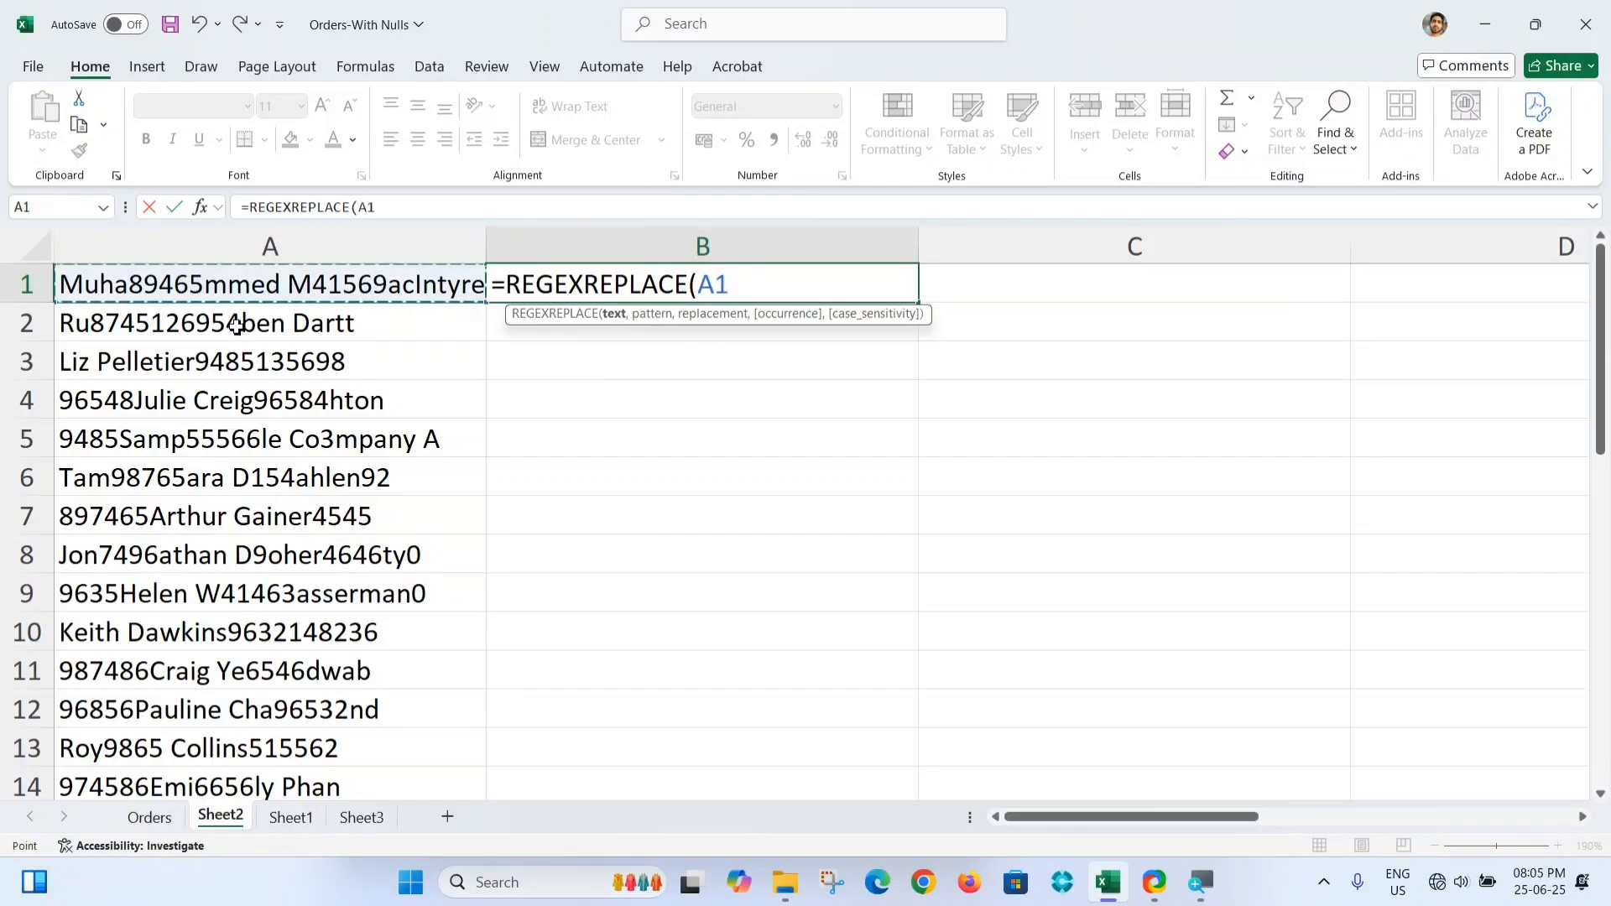
pyautogui.write(',')
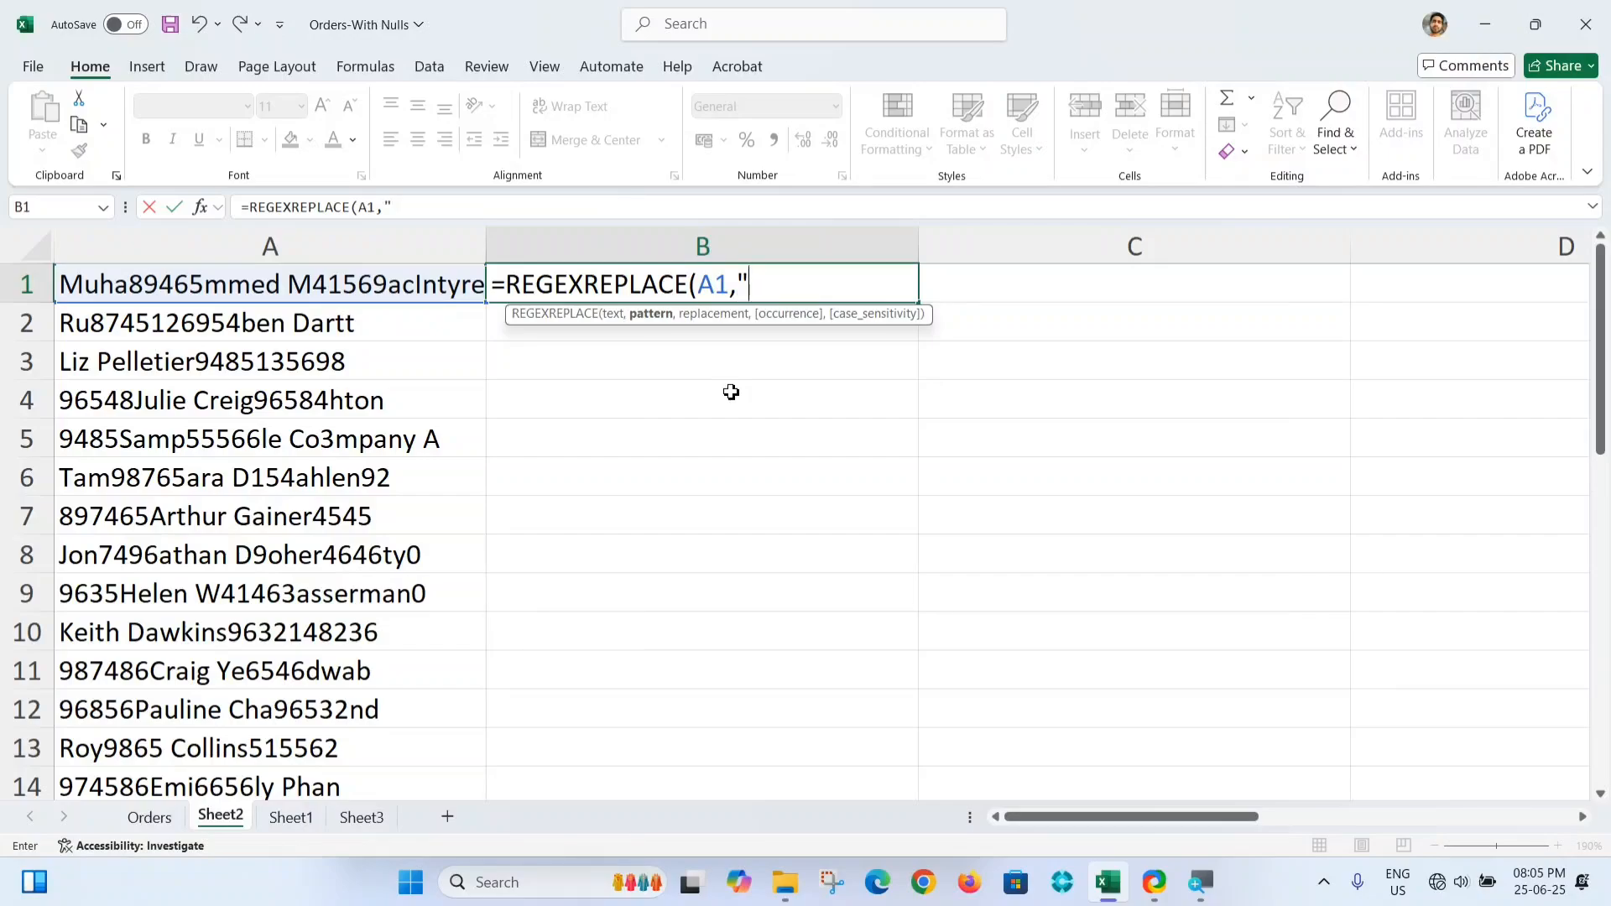
# - Complete the B1 formula with the pattern "[^A-Za-z]" and an empty string "" as the replacement
pyautogui.write('[')
pyautogui.write('^')
pyautogui.write('A-Z')
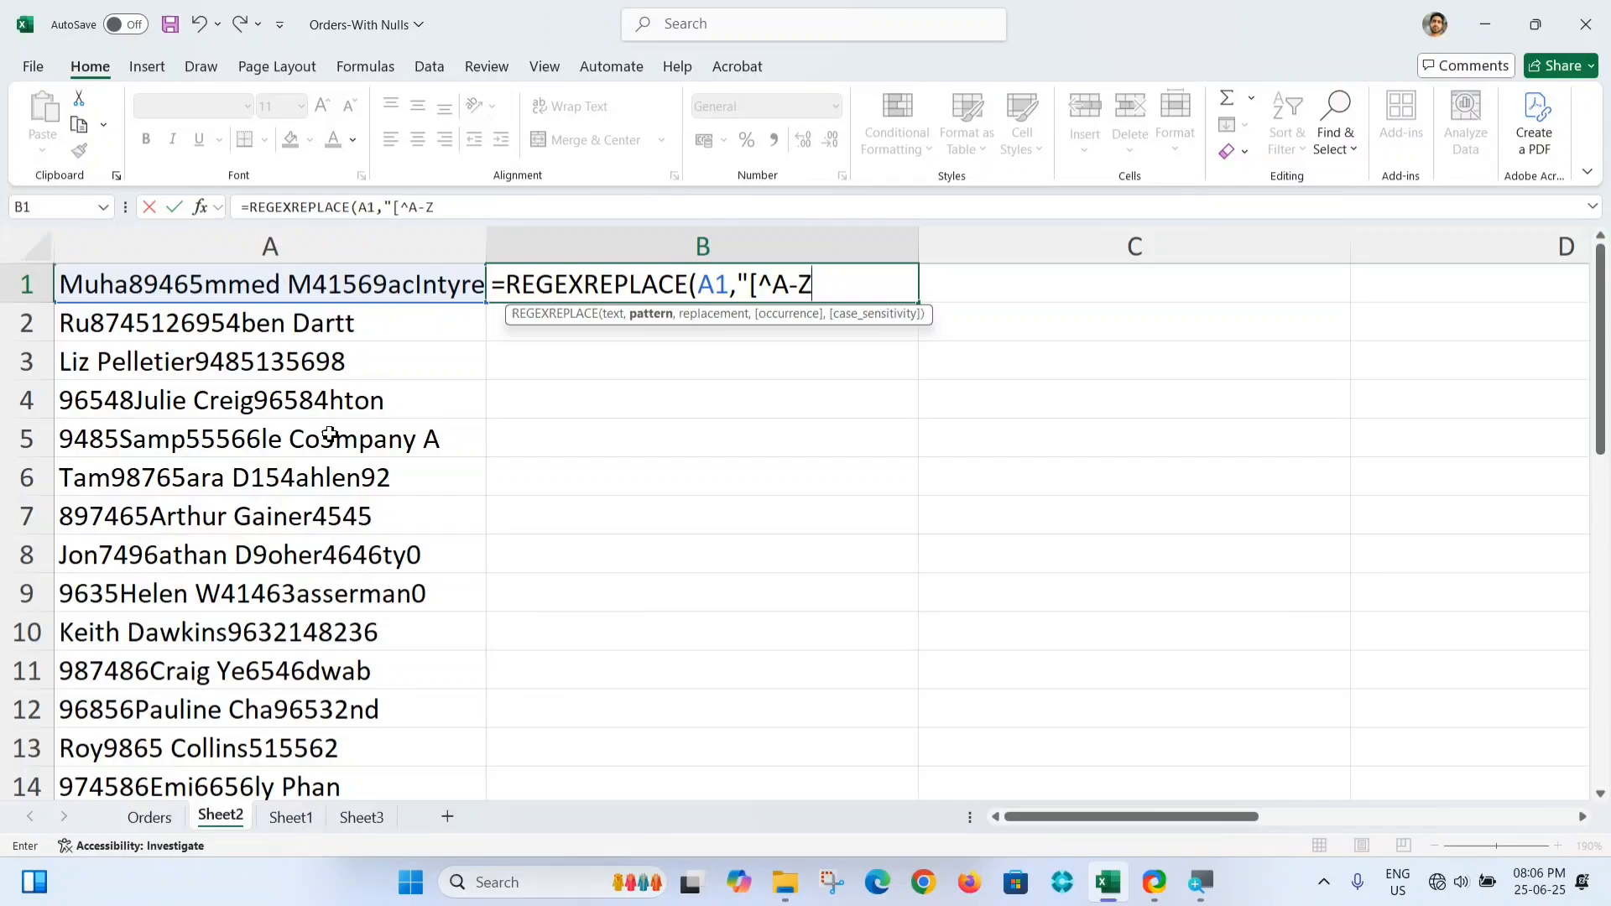
pyautogui.write('a-z')
pyautogui.write(',')
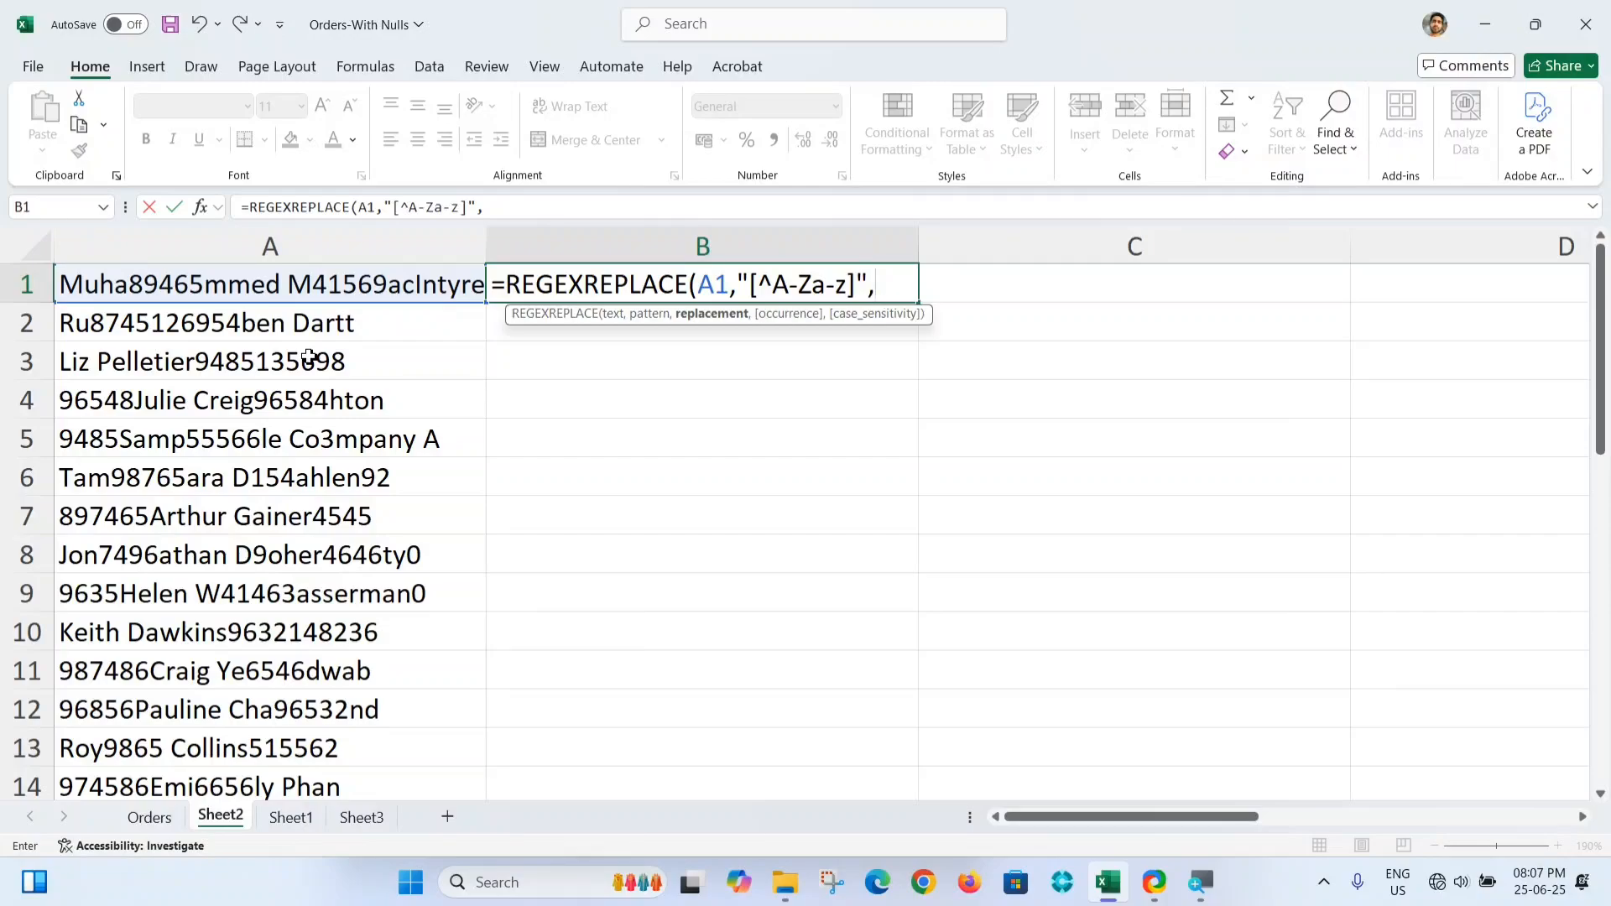
pyautogui.write('"')
pyautogui.click(758, 284)
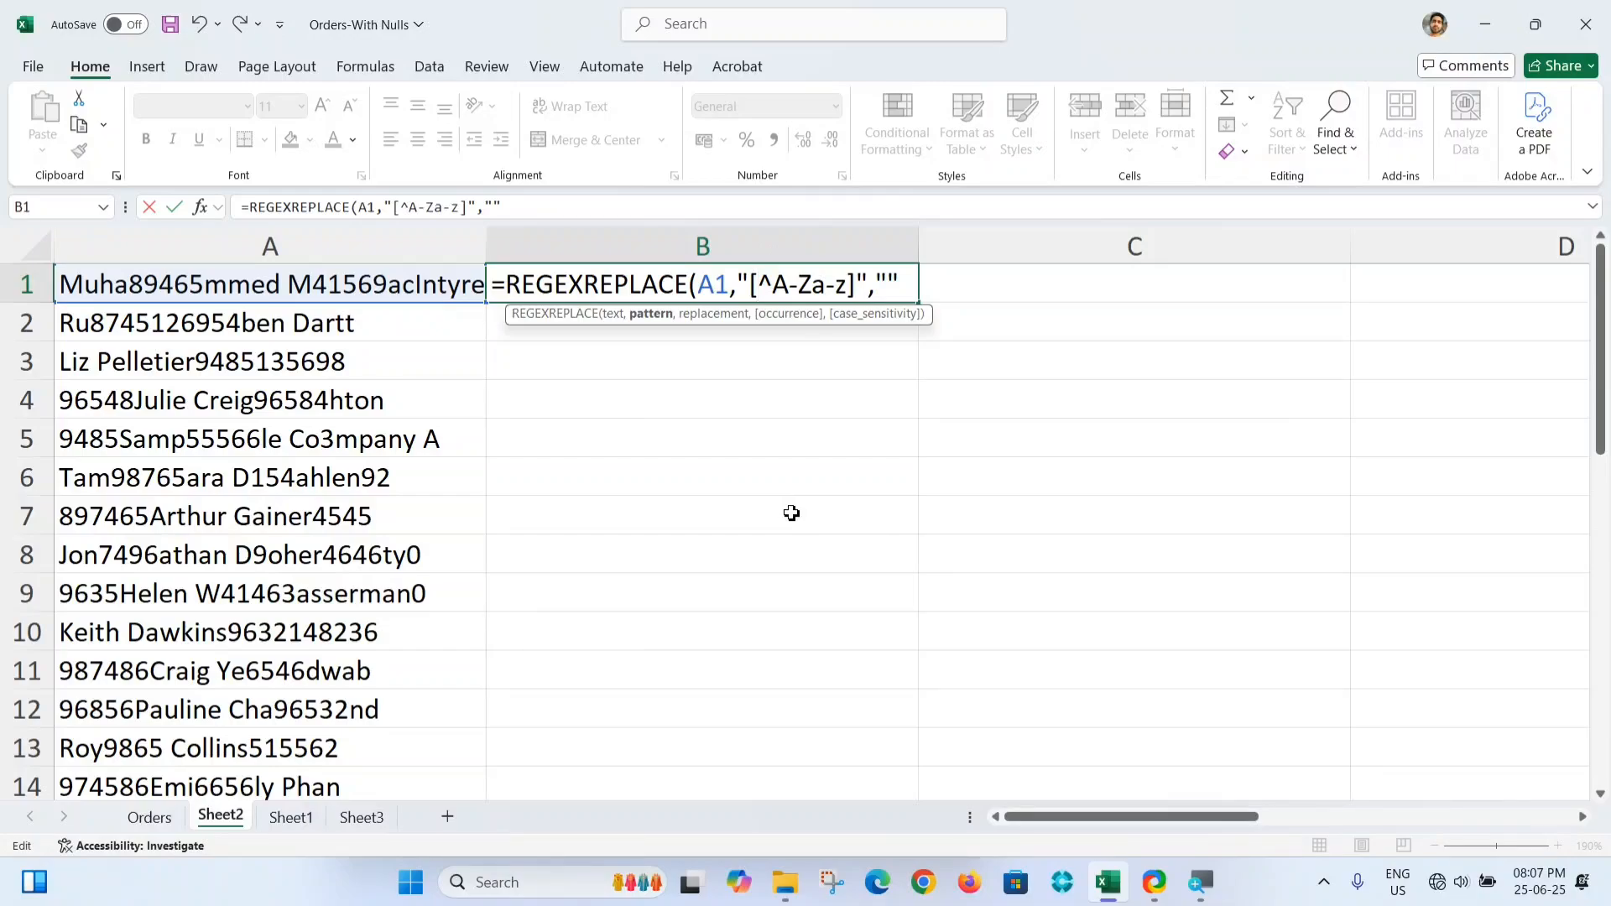
pyautogui.click(906, 279)
pyautogui.write(')')
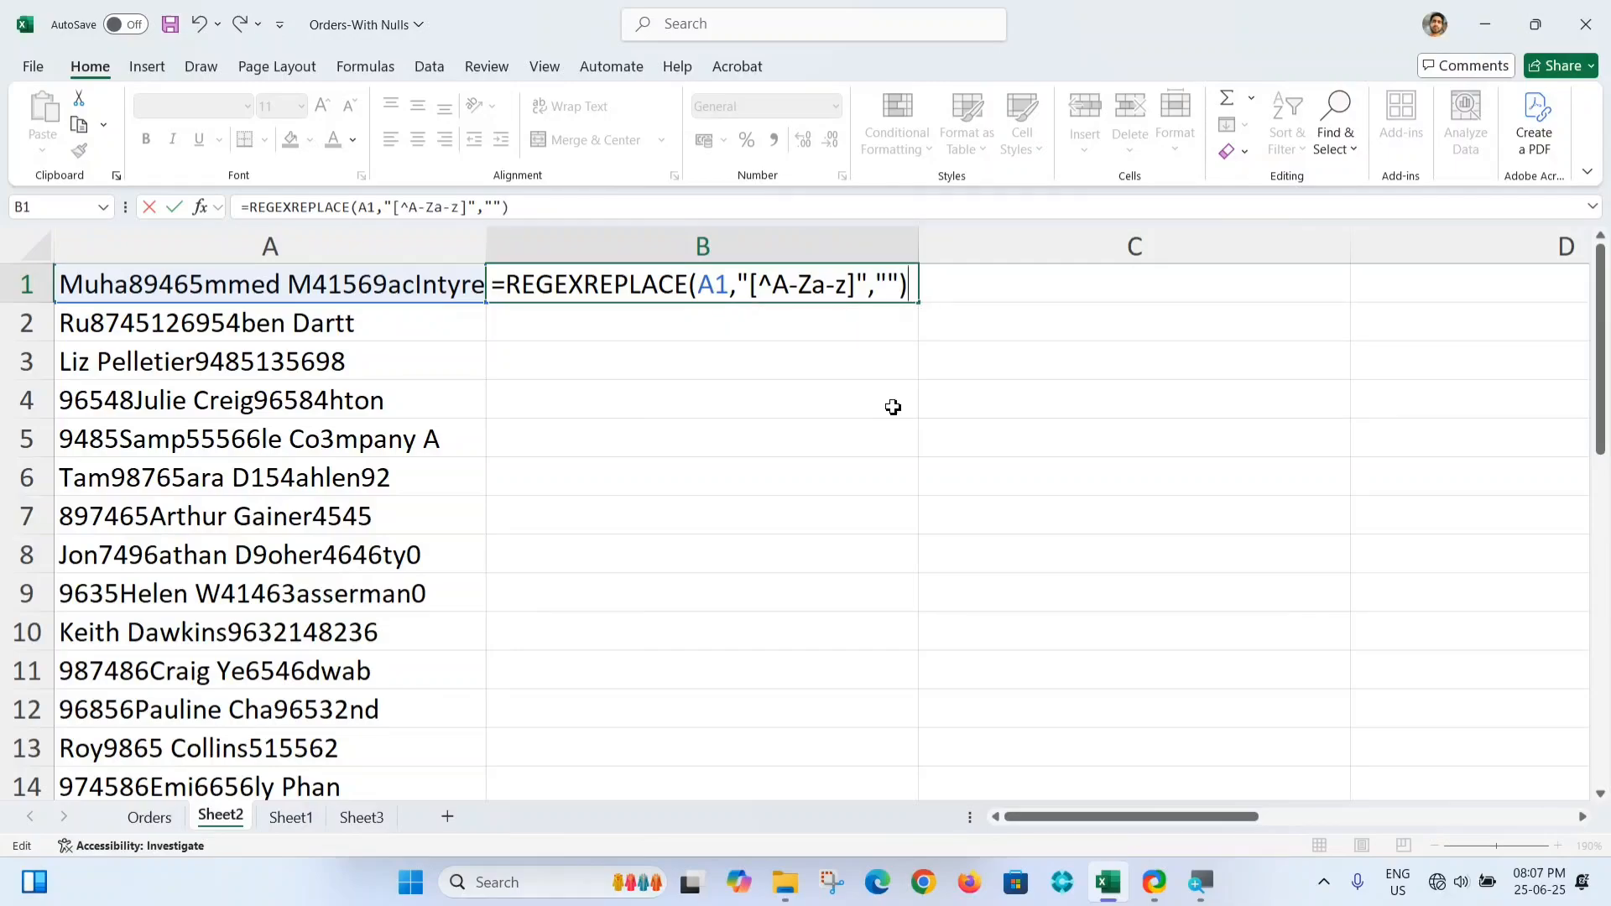
pyautogui.press('Return')
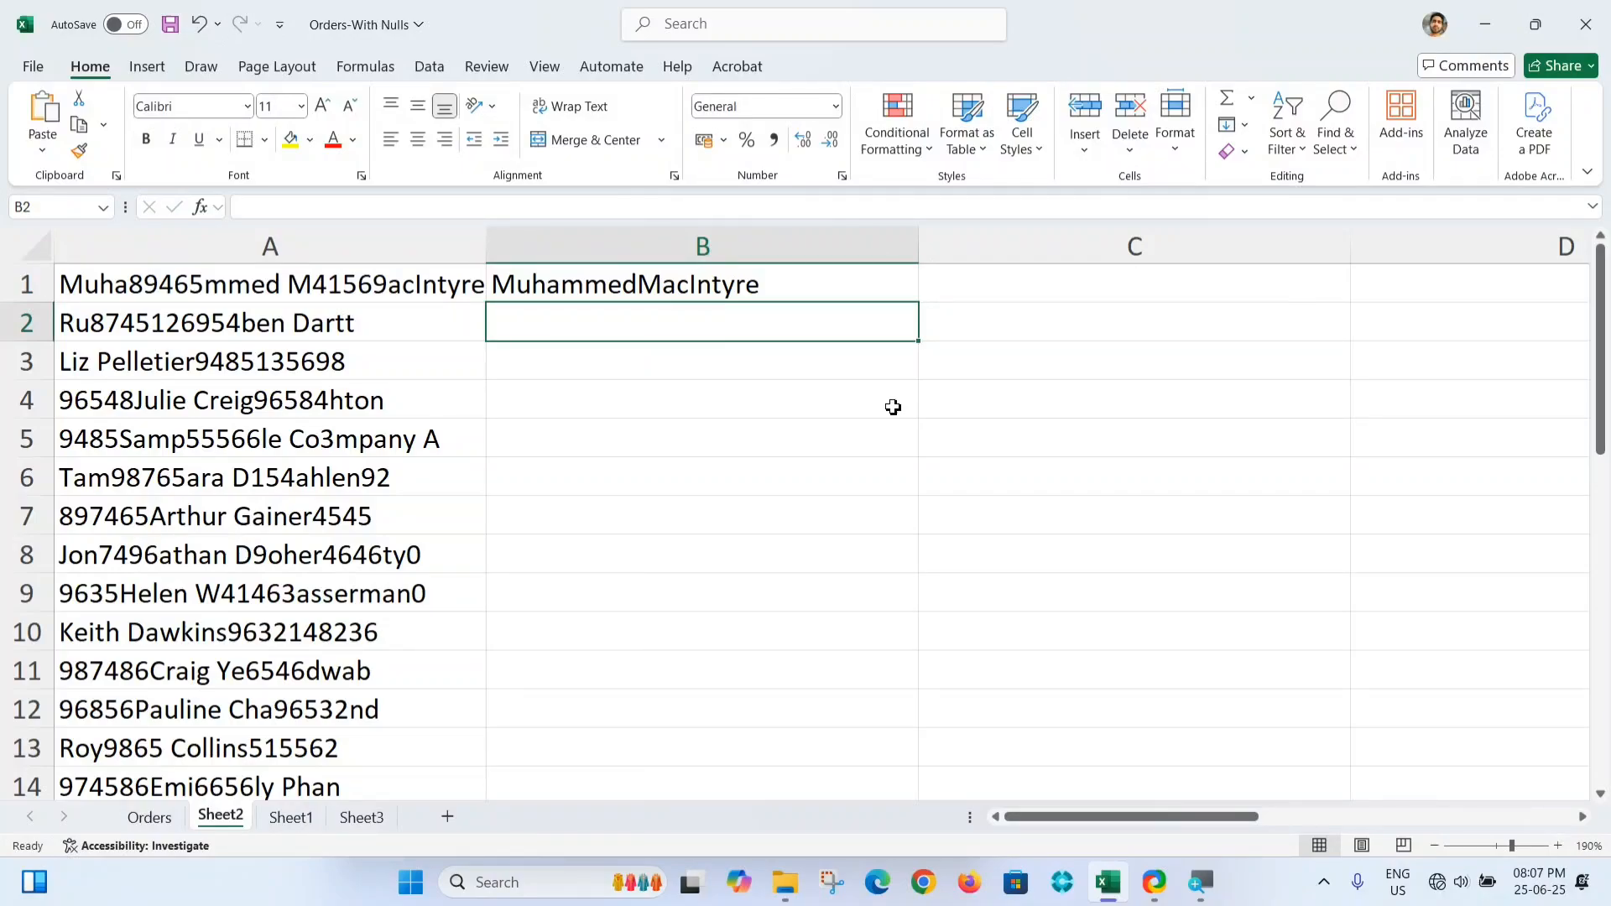
# - Fill the B1 formula down through cell B6
pyautogui.click(641, 288)
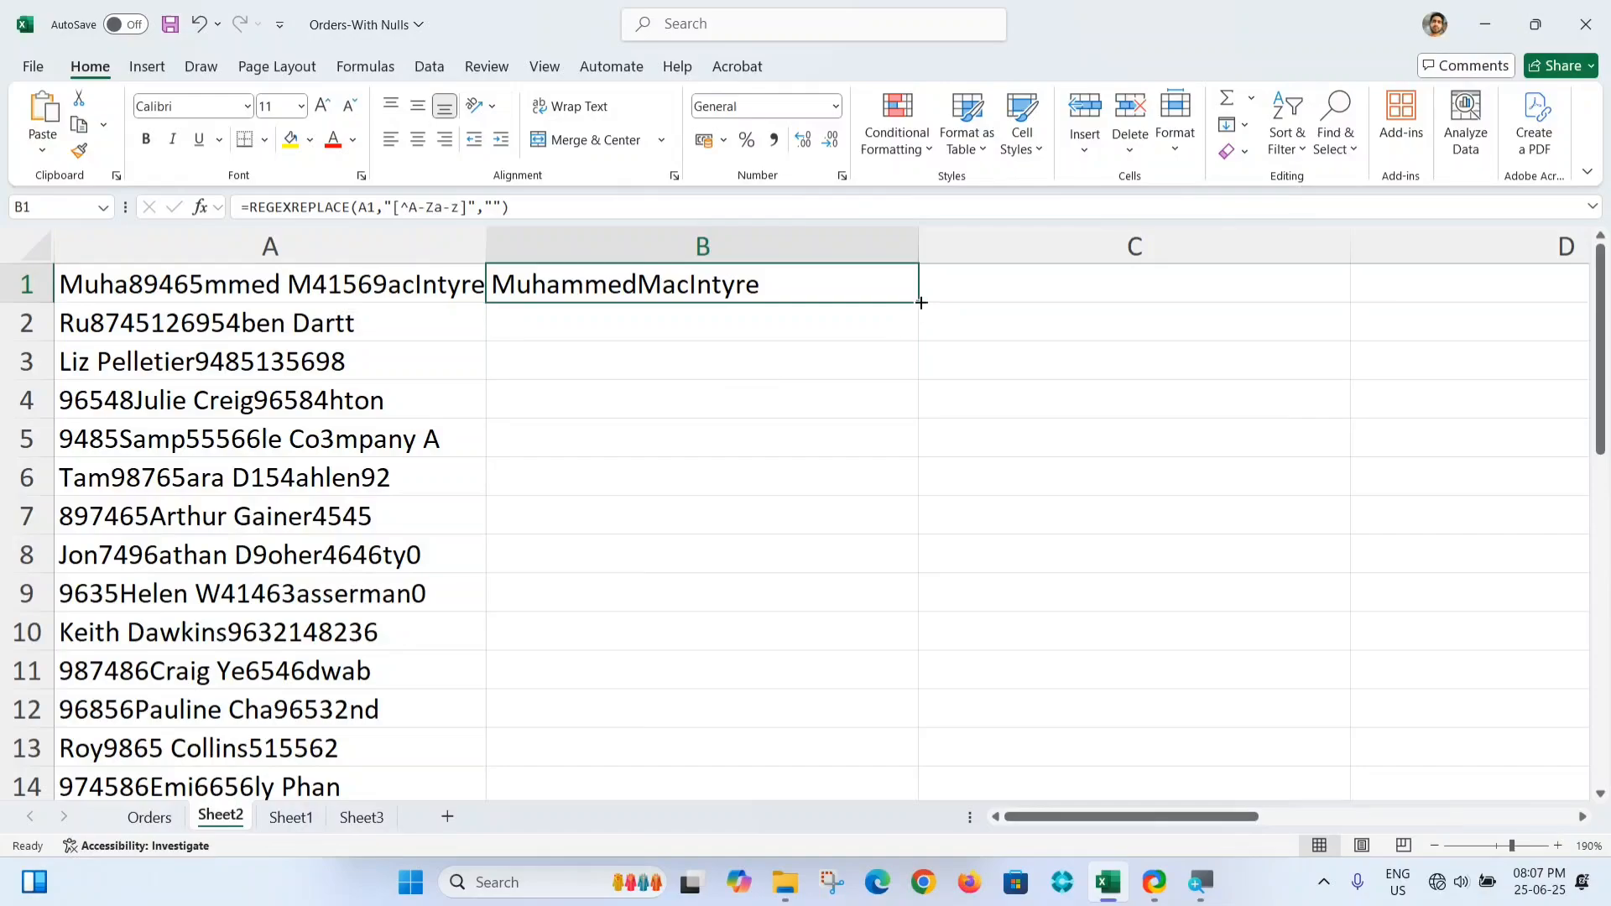
pyautogui.moveTo(919, 302); pyautogui.dragTo(918, 504)
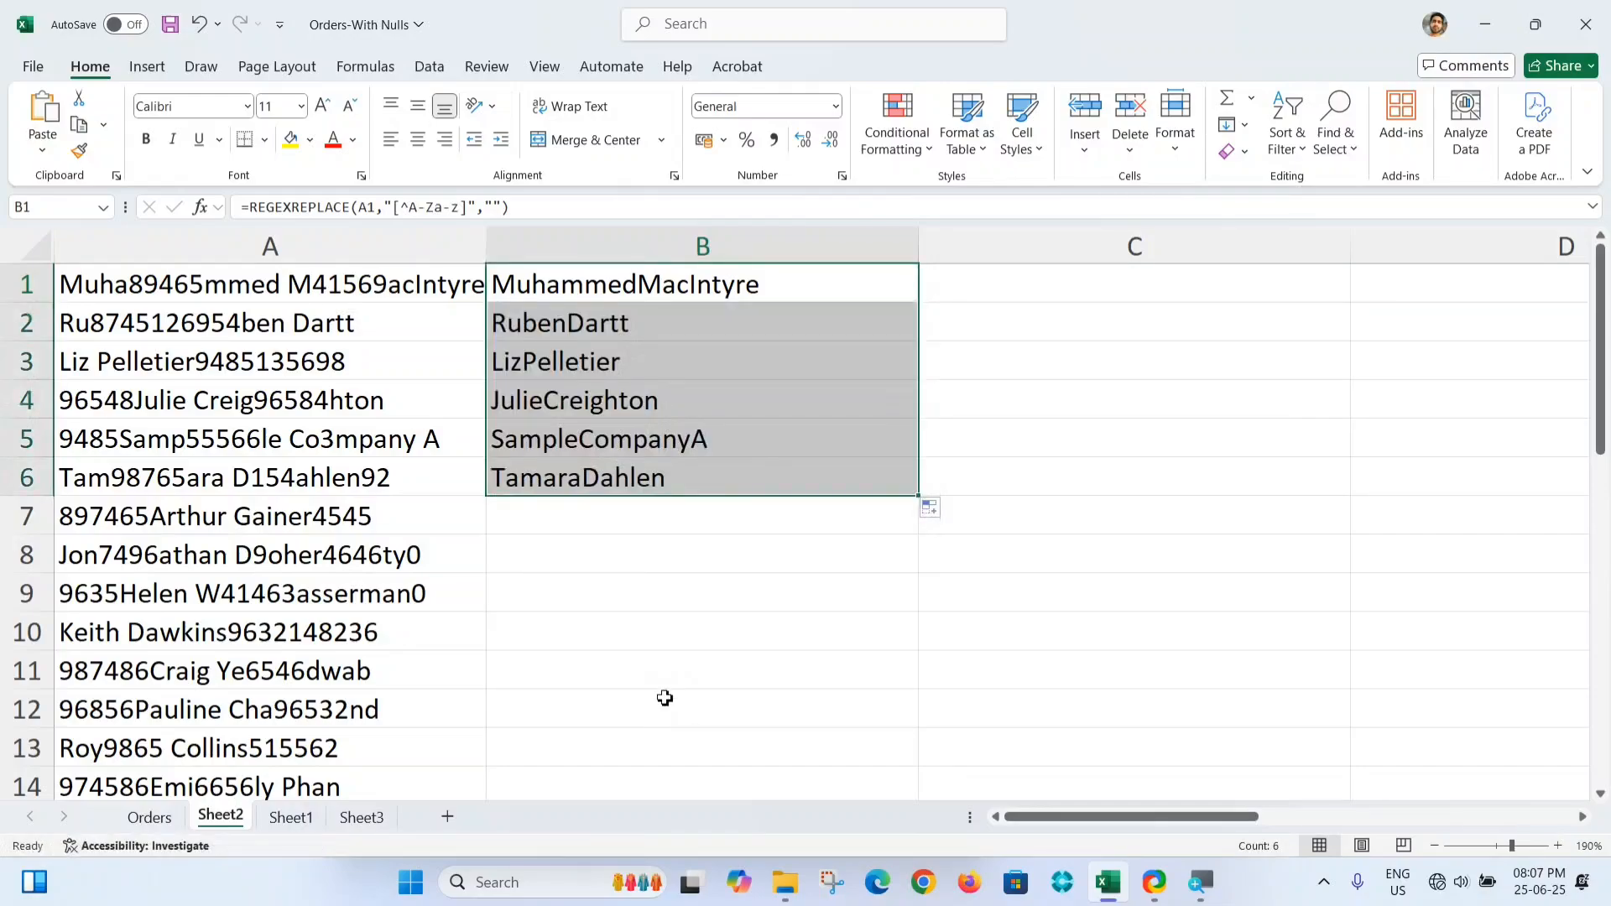
pyautogui.click(666, 676)
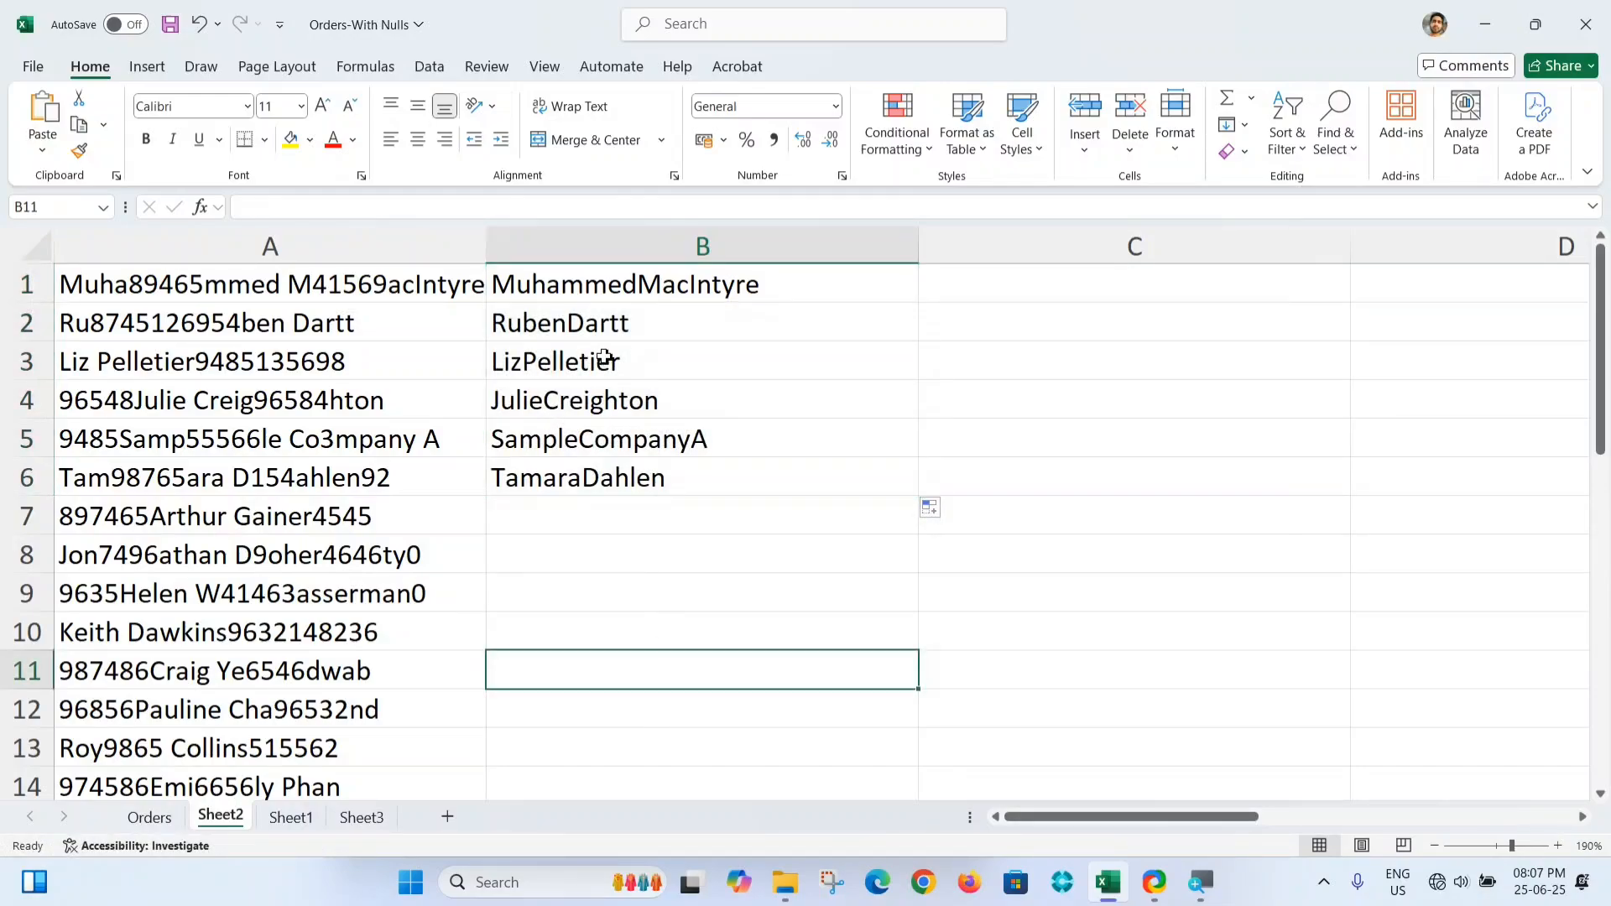
# - Compare the cleaned names in the first rows of column B with the original entries in column A
pyautogui.click(97, 288)
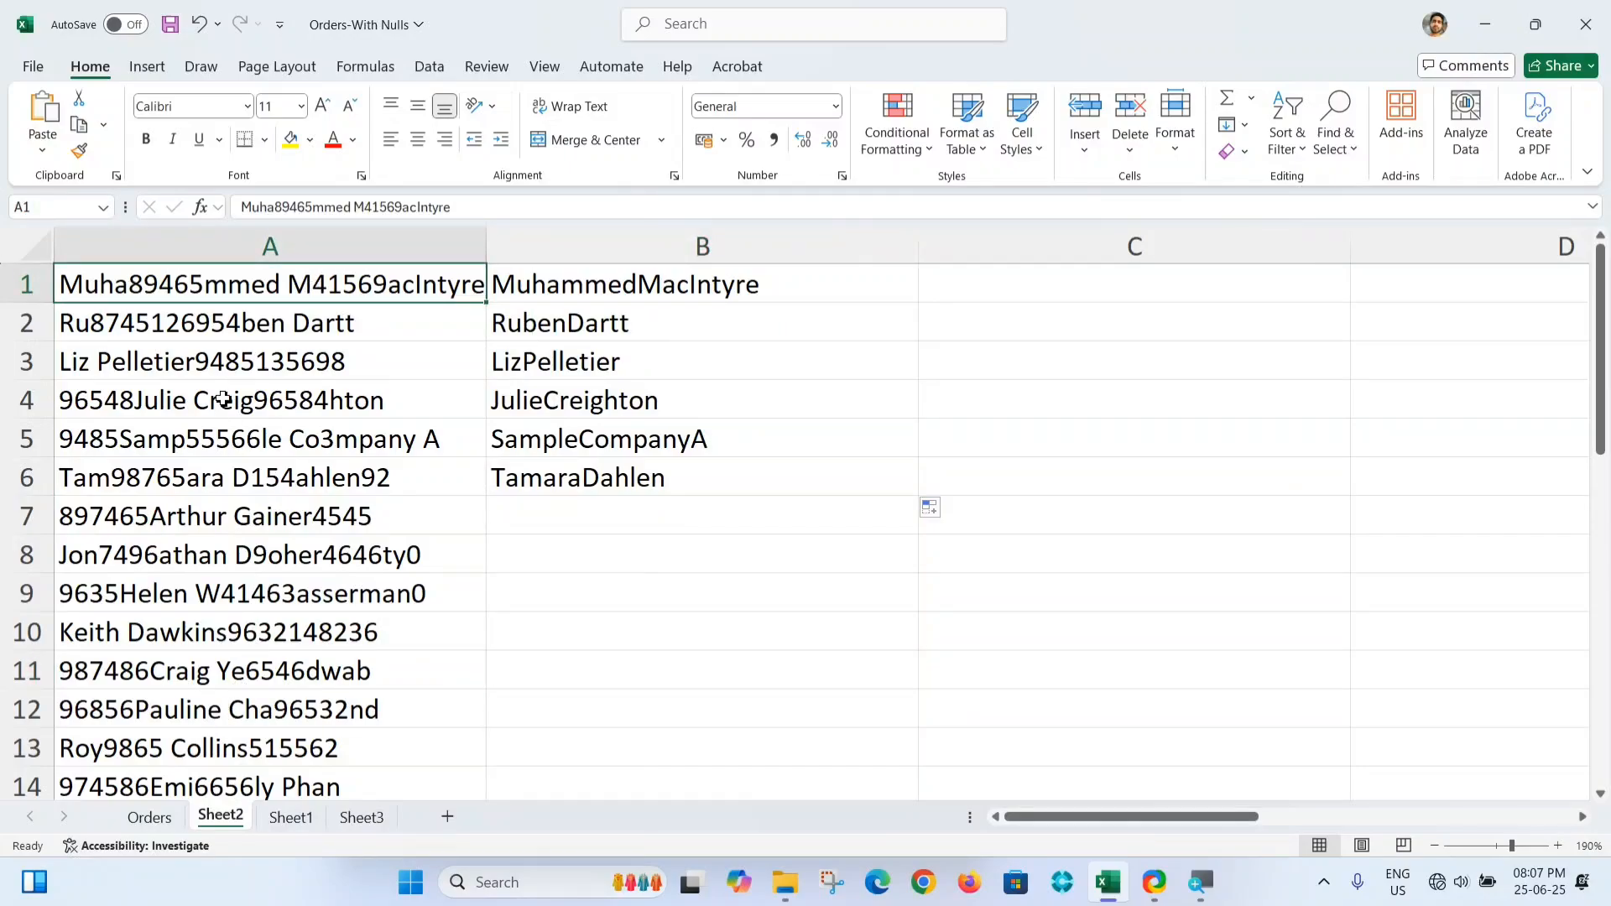
pyautogui.click(240, 367)
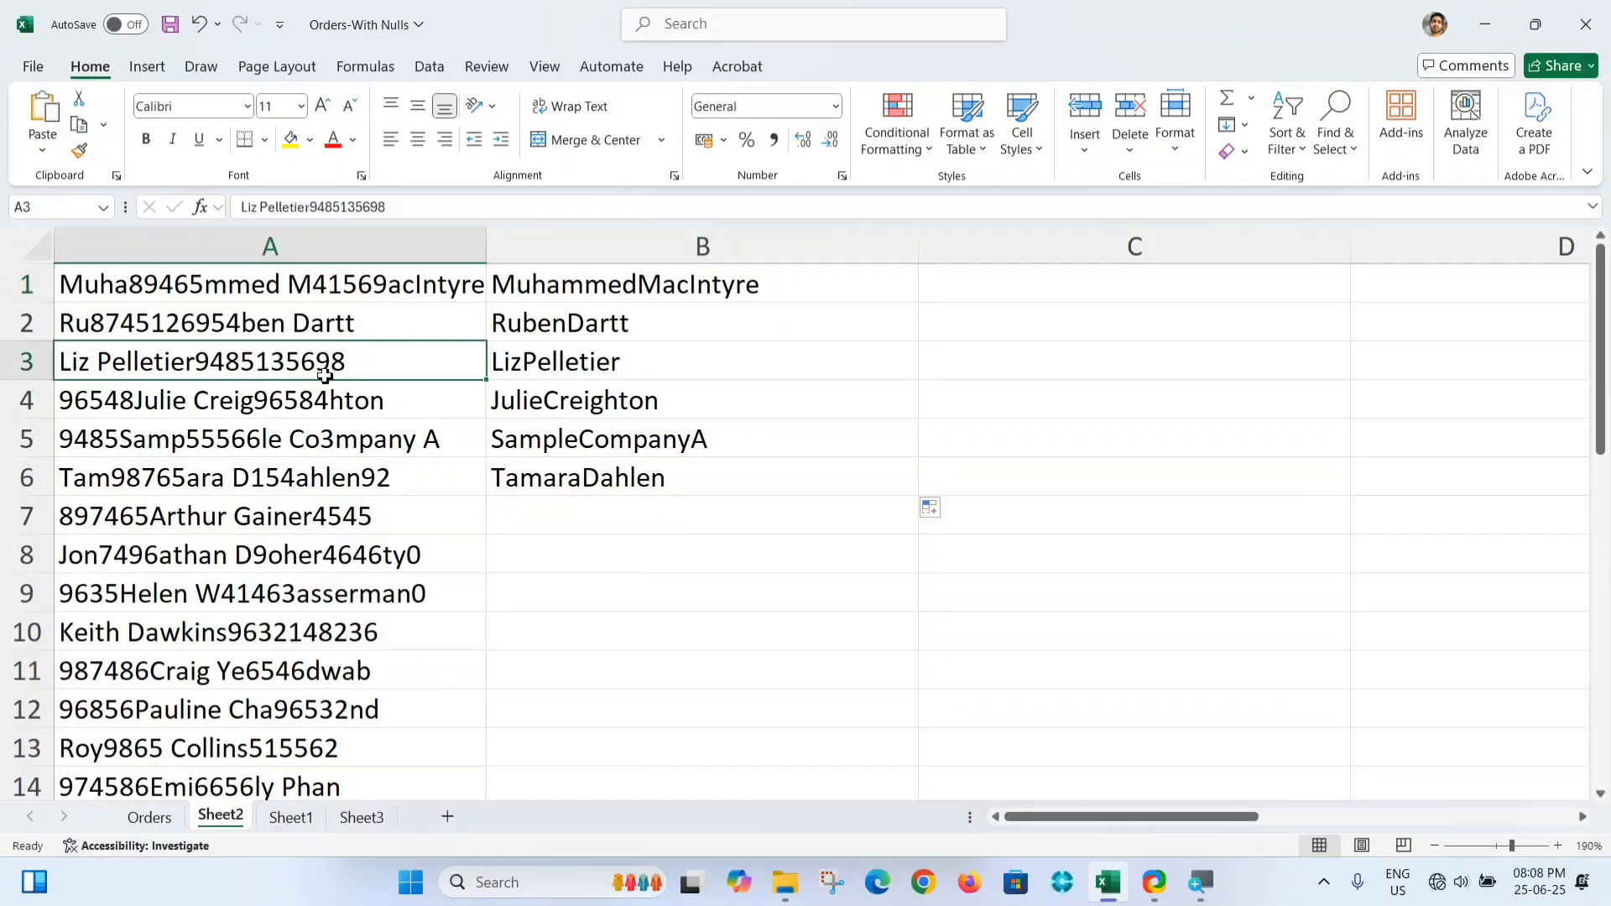
pyautogui.click(608, 290)
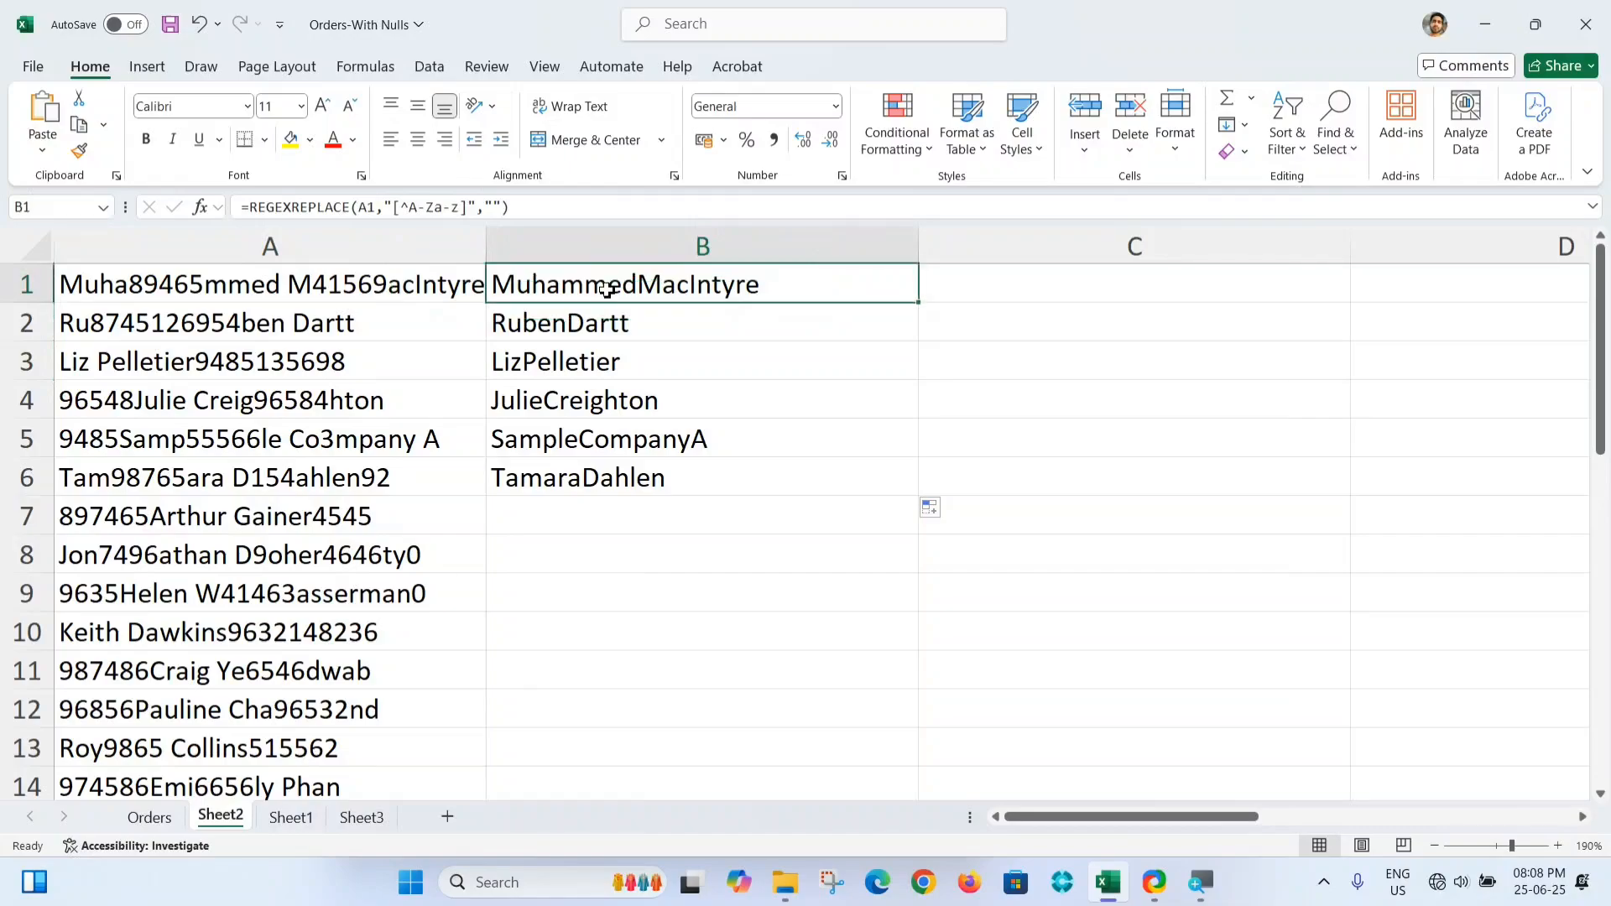
pyautogui.click(542, 327)
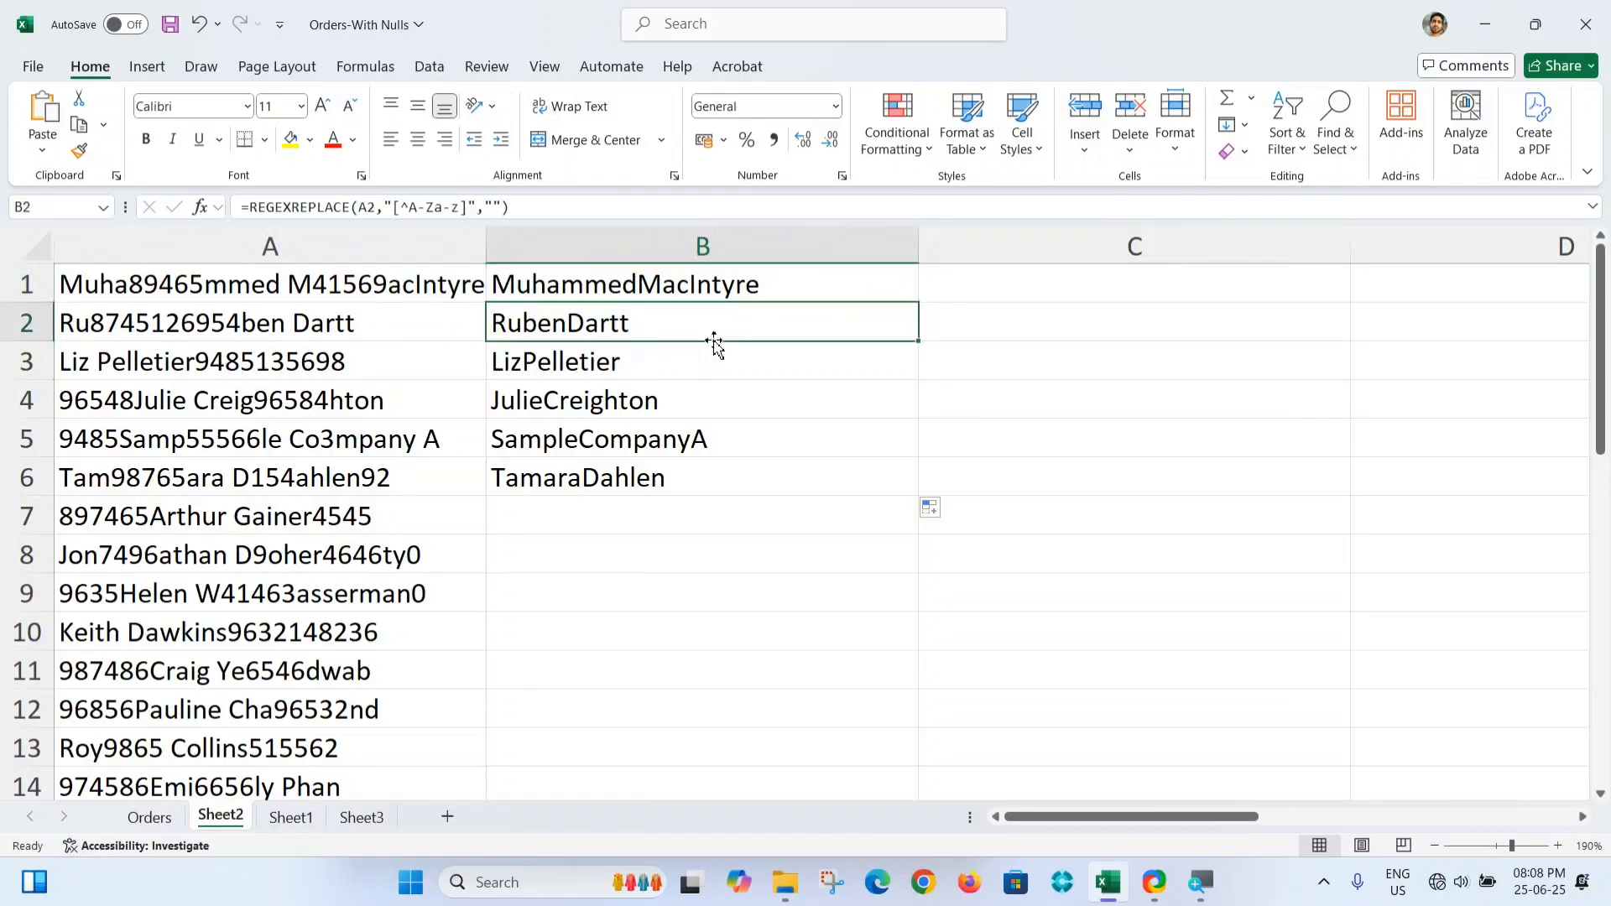
pyautogui.click(558, 366)
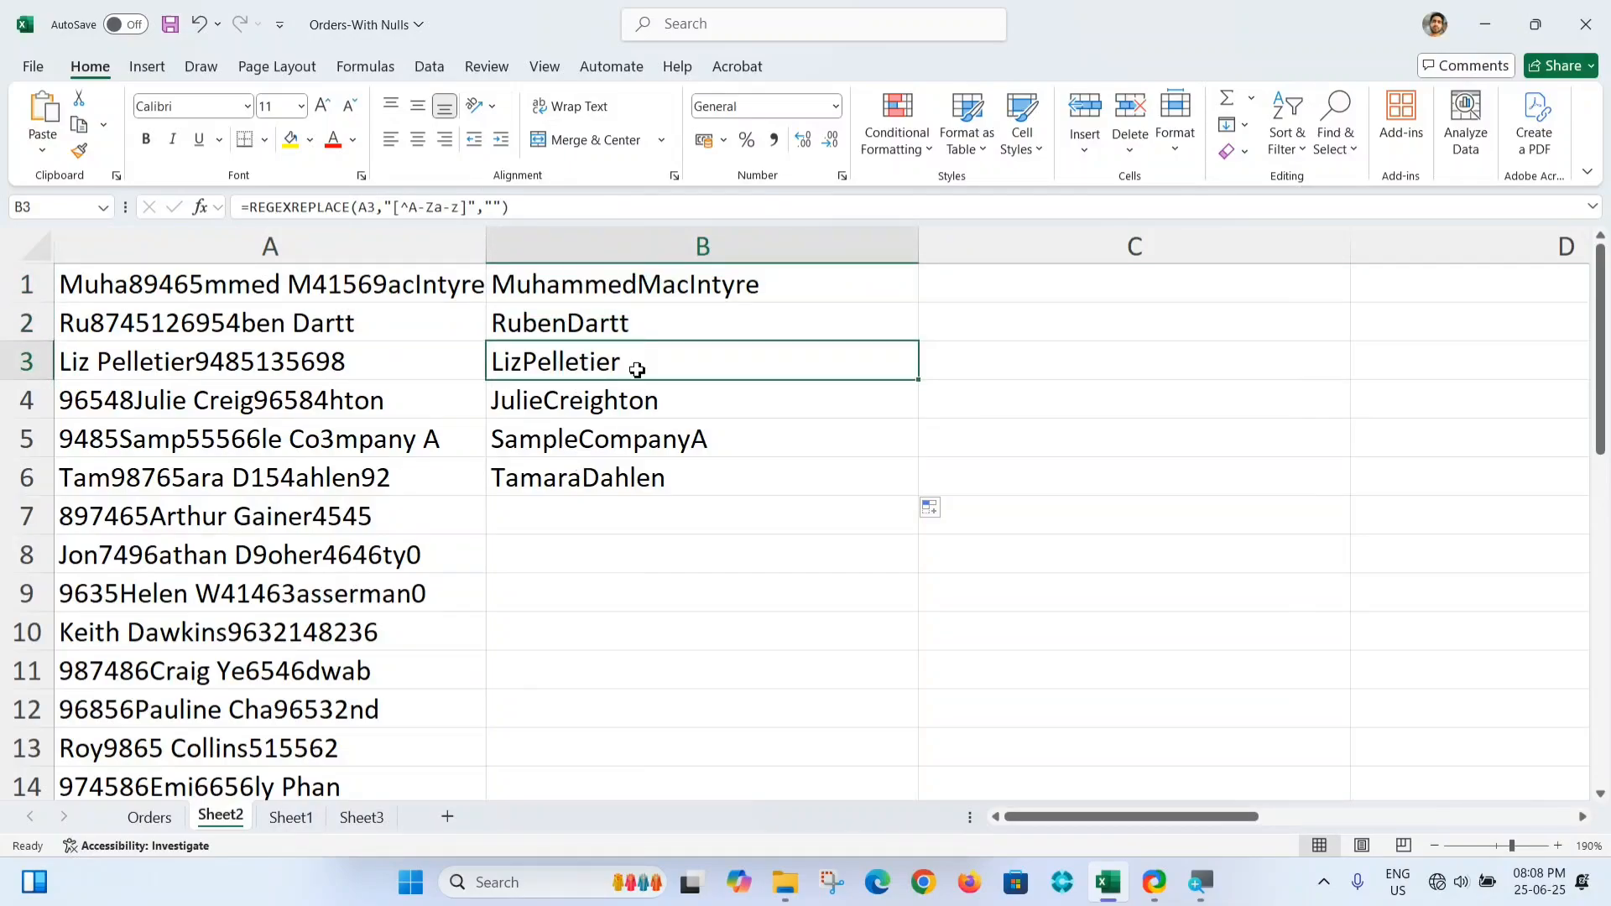
pyautogui.click(552, 325)
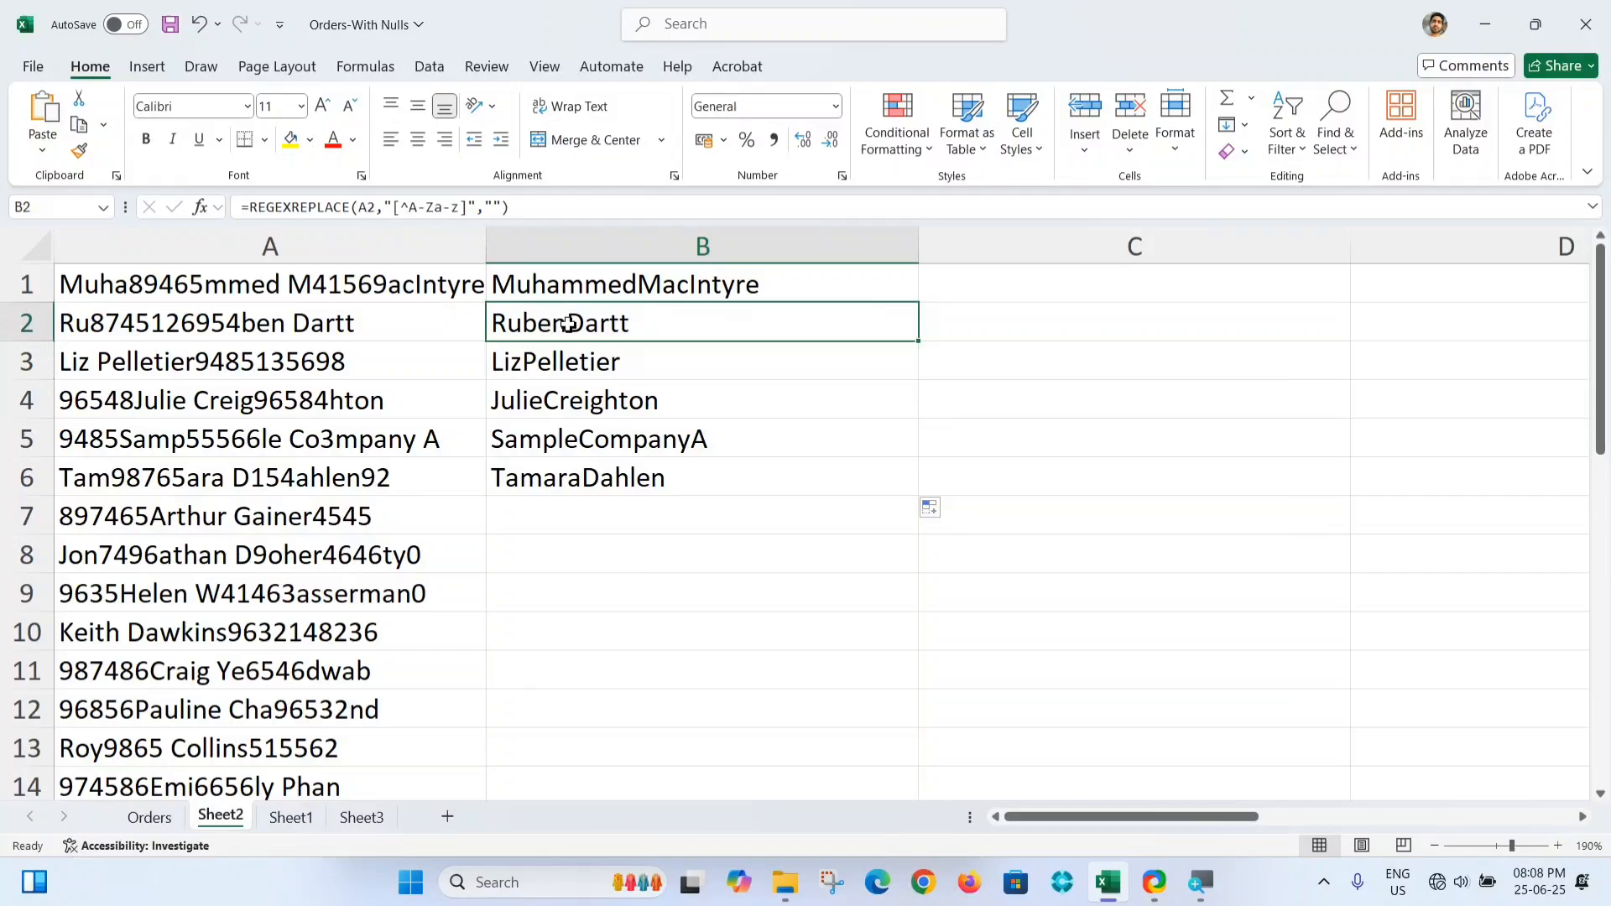
pyautogui.click(549, 367)
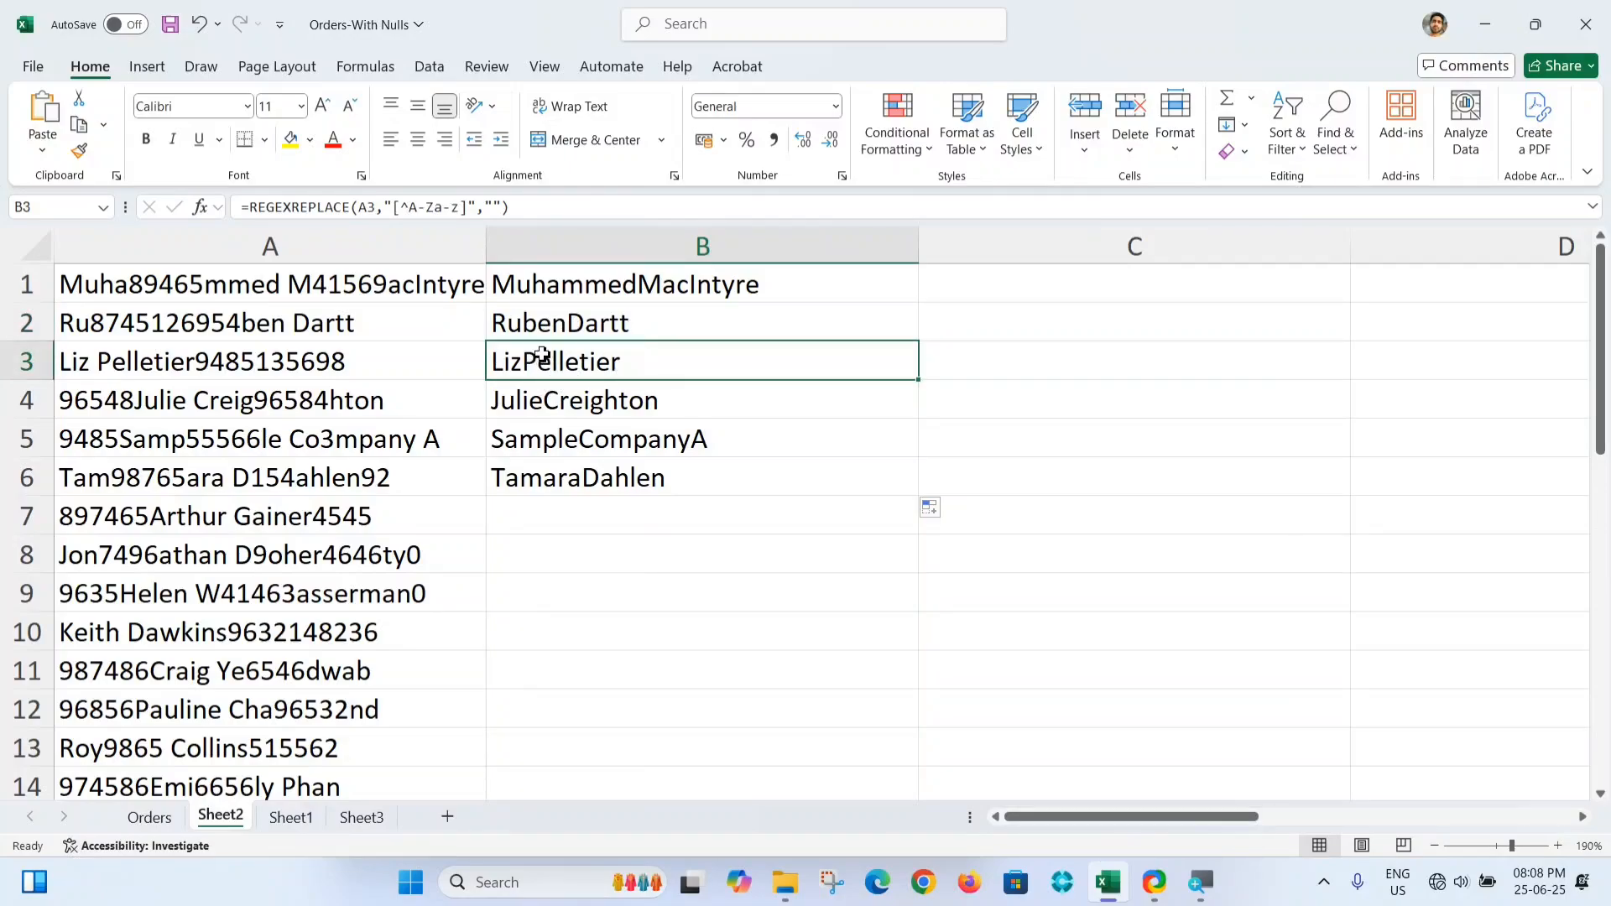
# - Edit the B1 formula to add a space between A-Z and a-z, making the pattern "[^A-Z a-z]"
pyautogui.click(591, 287)
pyautogui.press('F2')
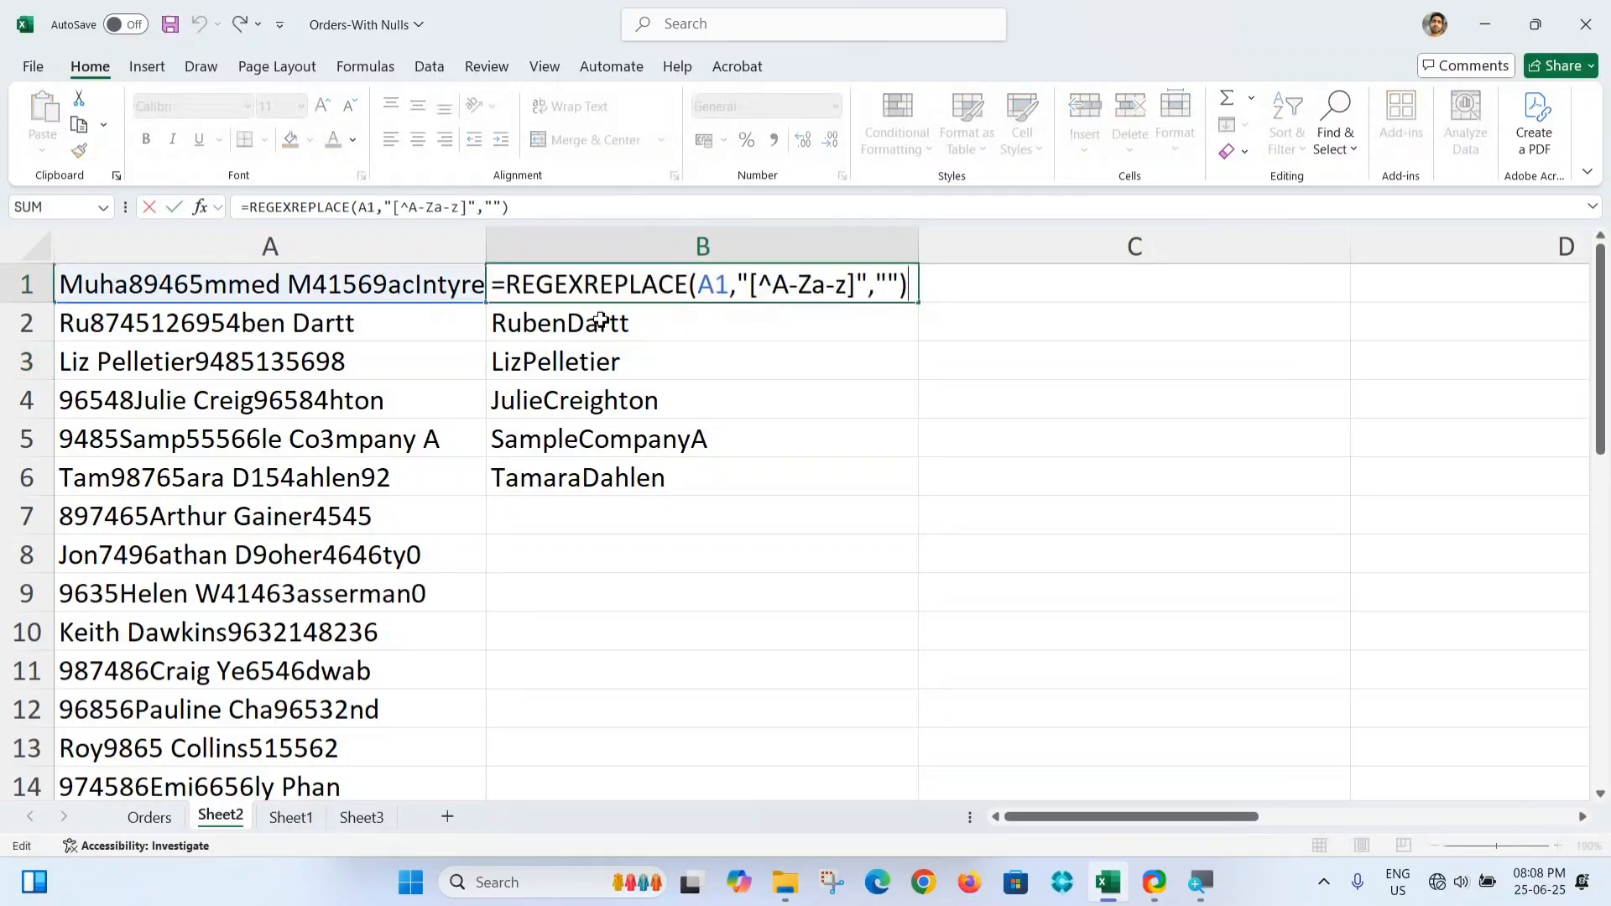
pyautogui.click(811, 287)
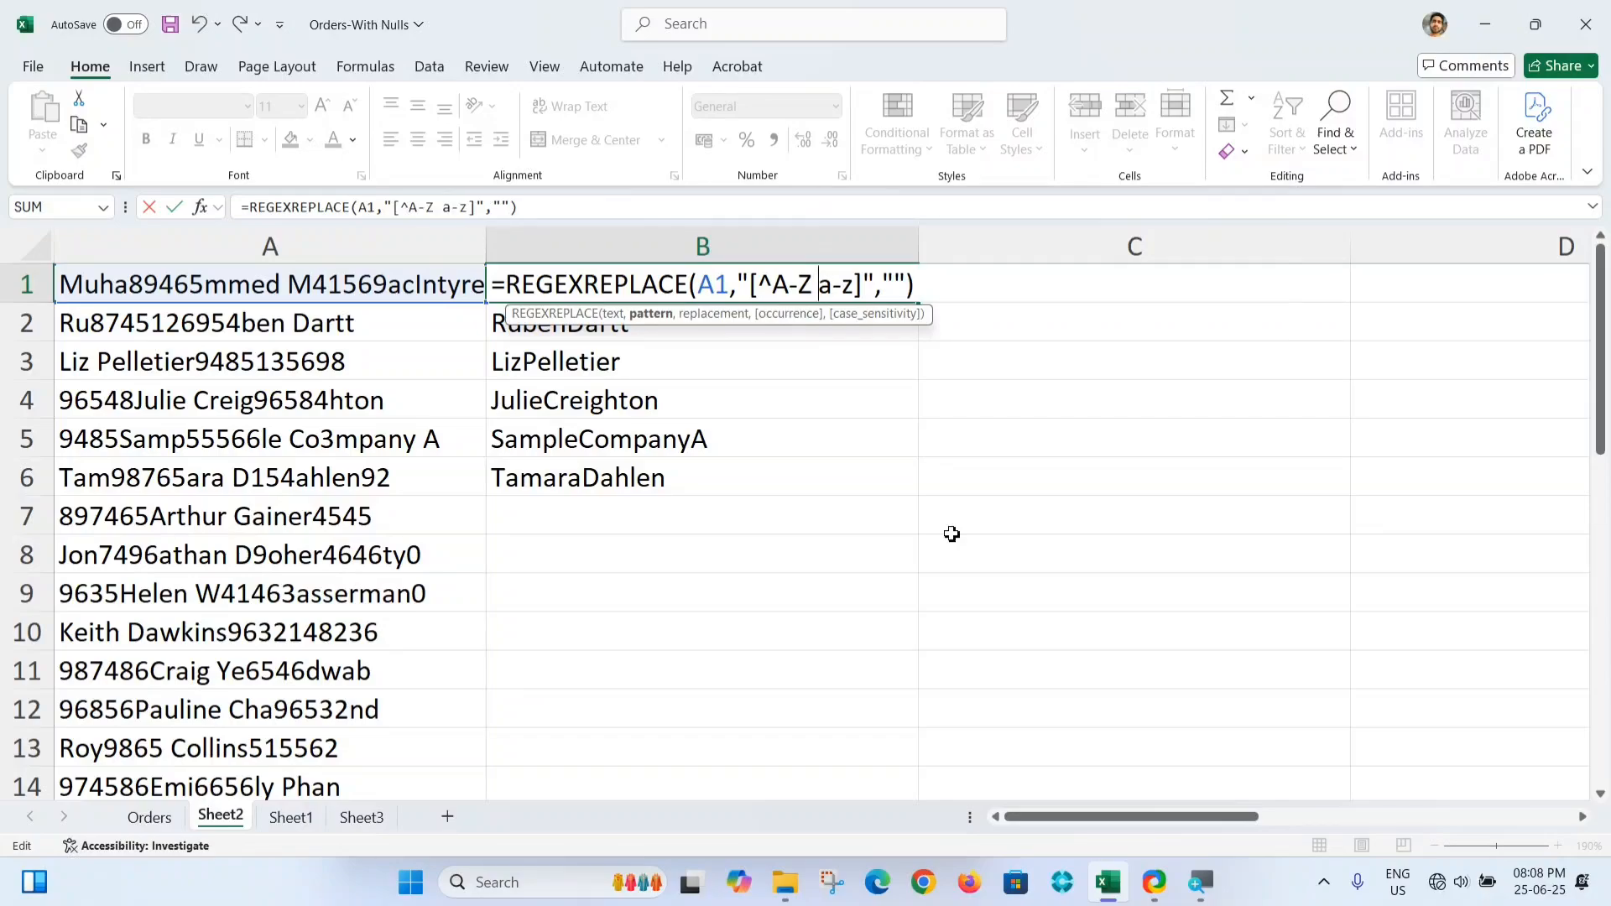
pyautogui.press('Return')
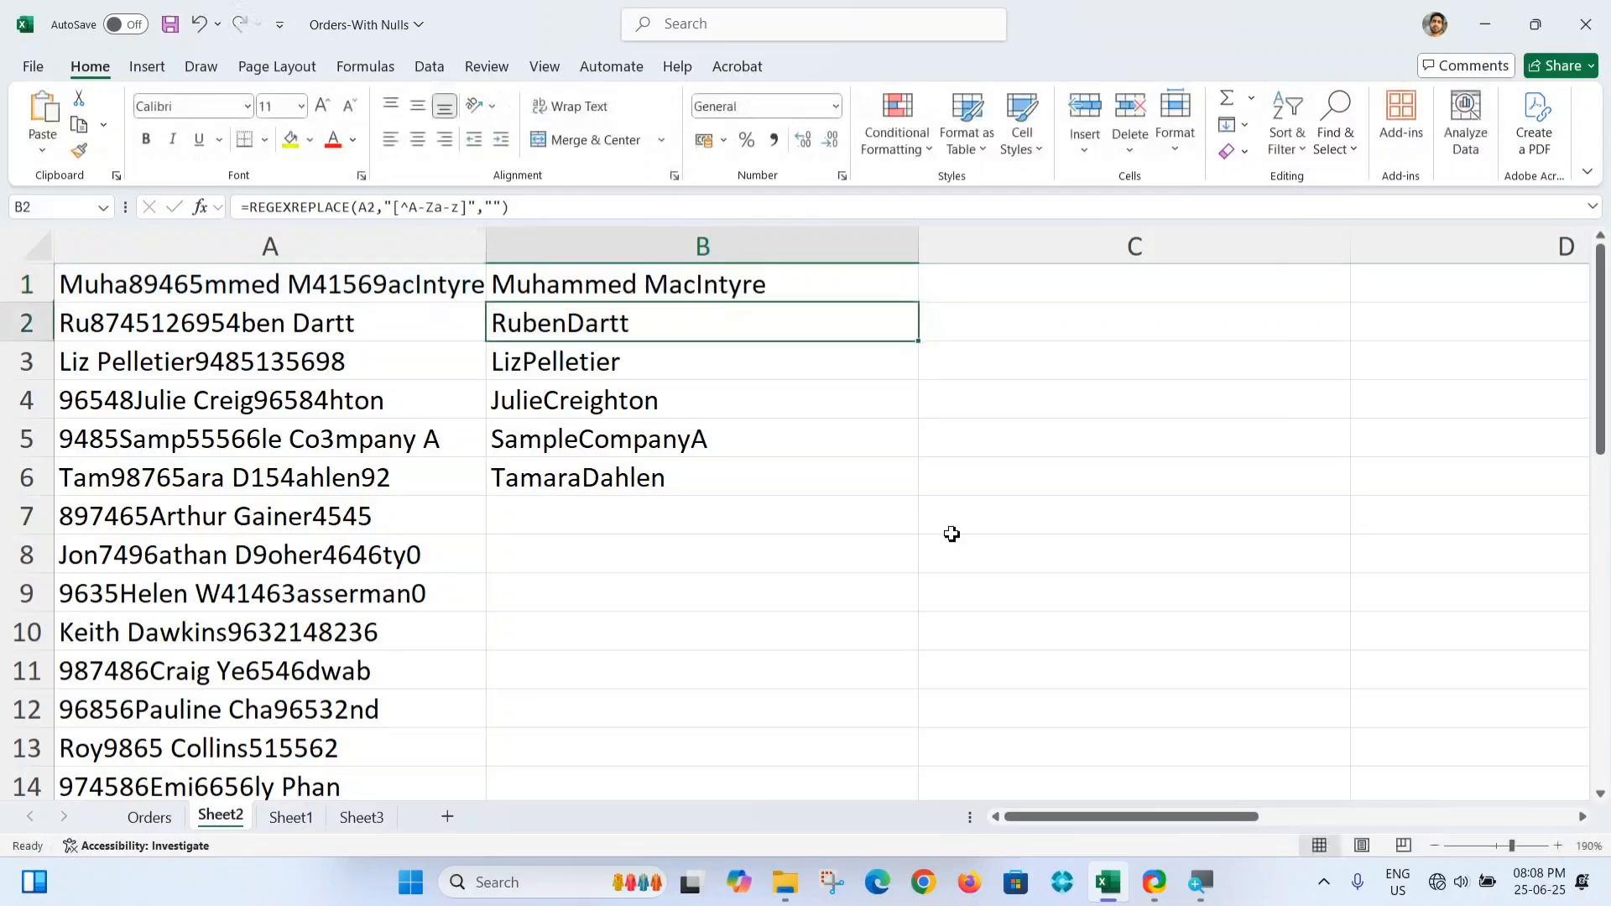
# - Fill the revised B1 formula down through cell B33 and review the cleaned names against column A
pyautogui.click(677, 285)
pyautogui.moveTo(918, 304); pyautogui.dragTo(828, 644)
pyautogui.click(850, 552)
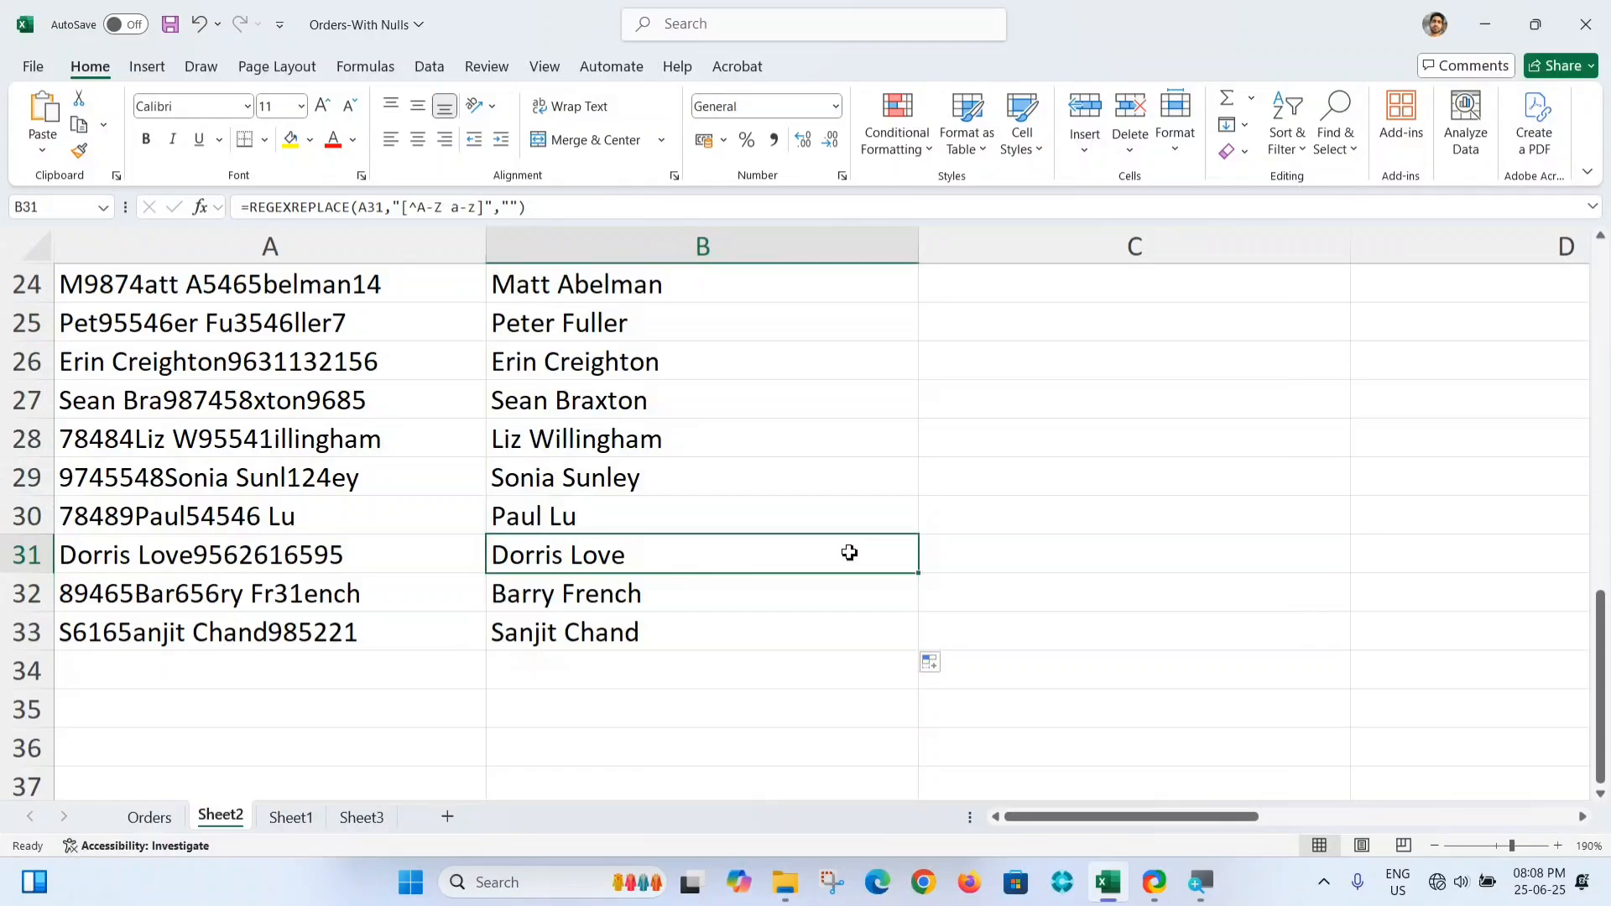
pyautogui.scroll(1, 760, 464)
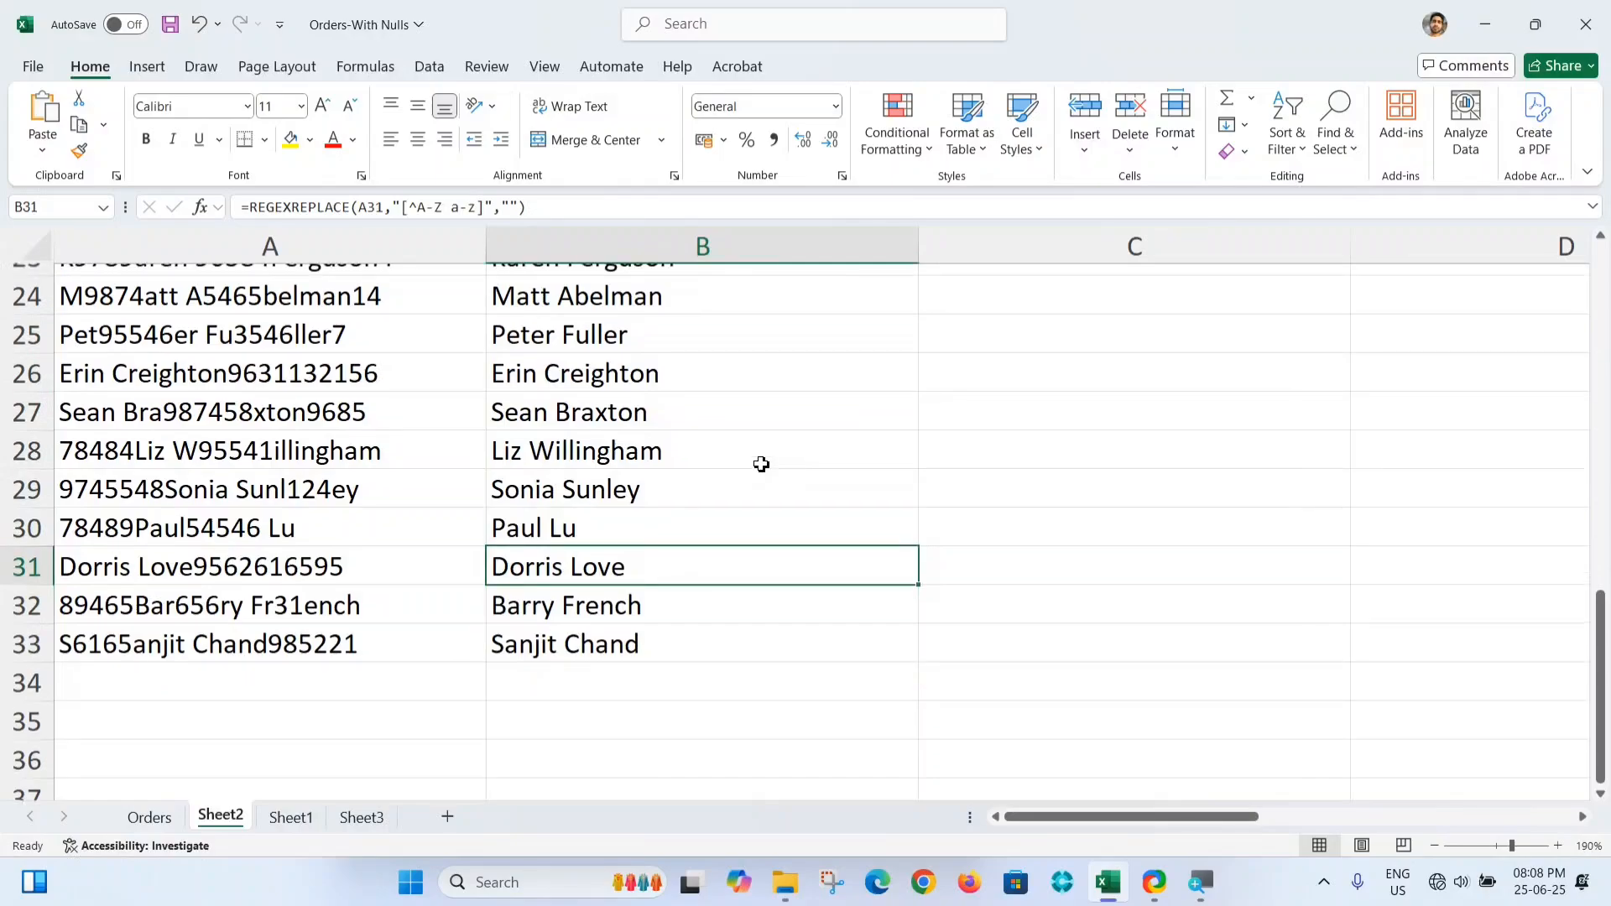
pyautogui.scroll(2, 246, 526)
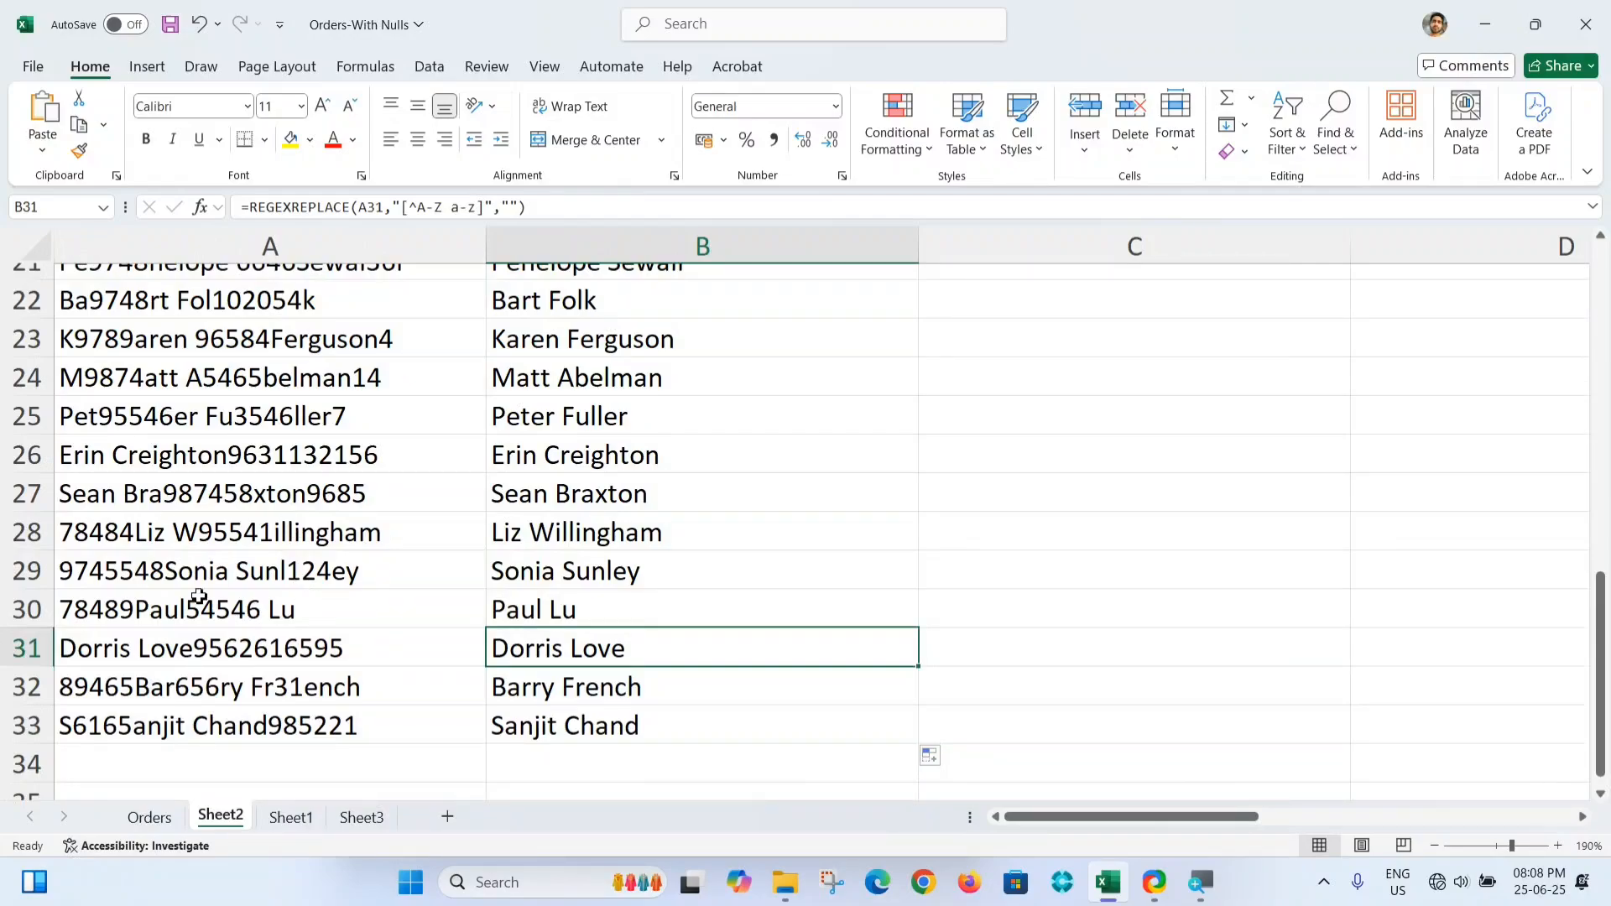
pyautogui.scroll(2, 254, 543)
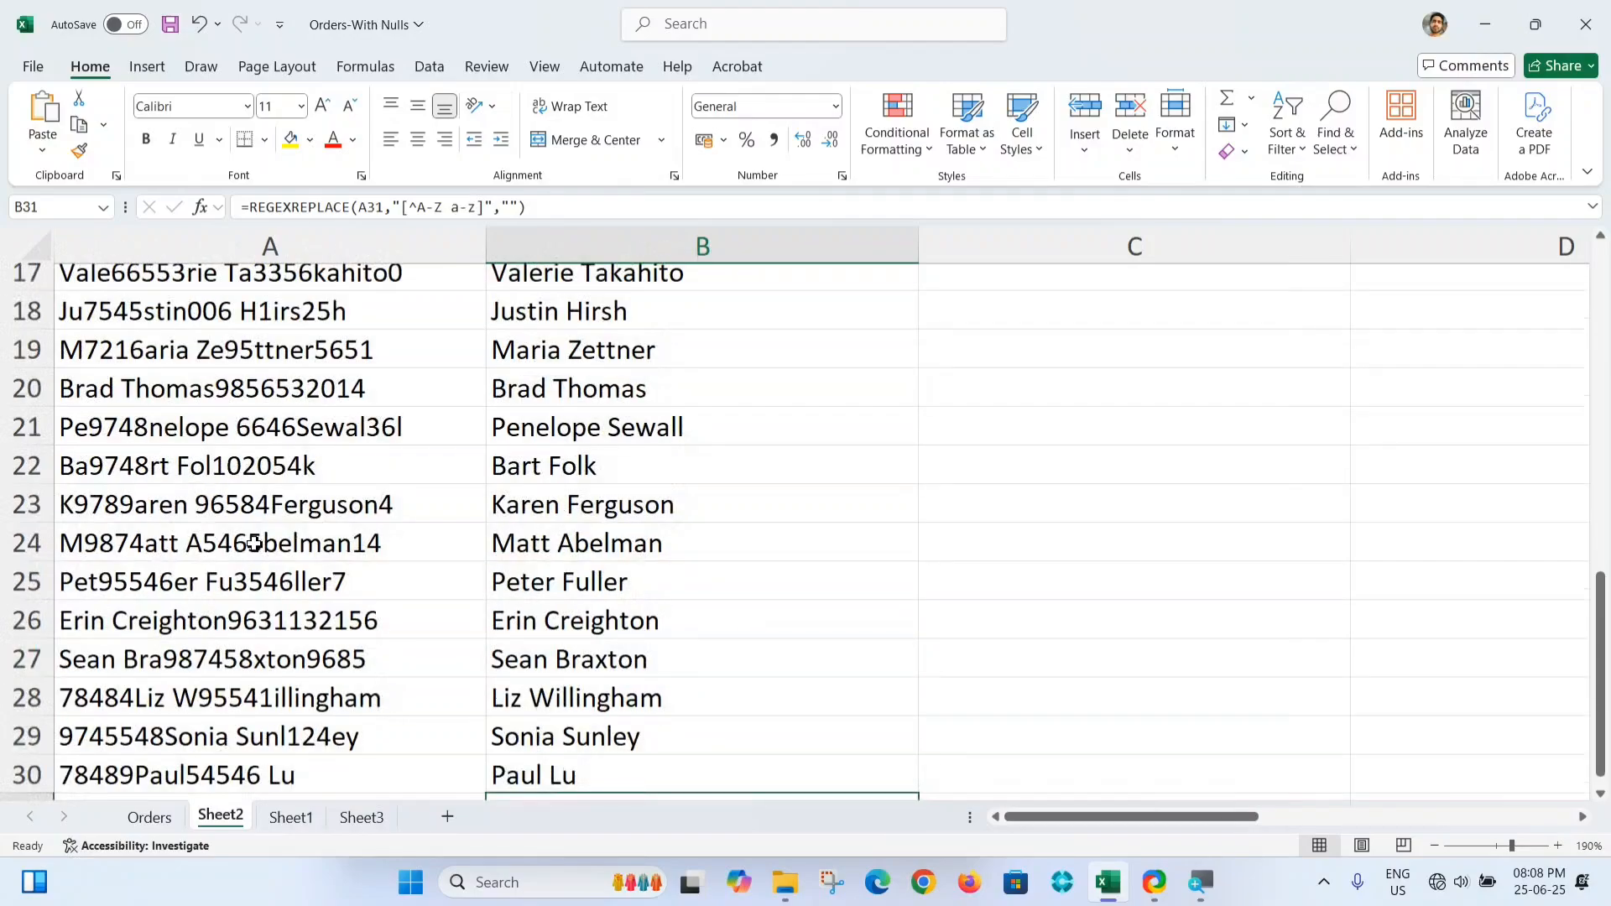
pyautogui.scroll(-2, 254, 543)
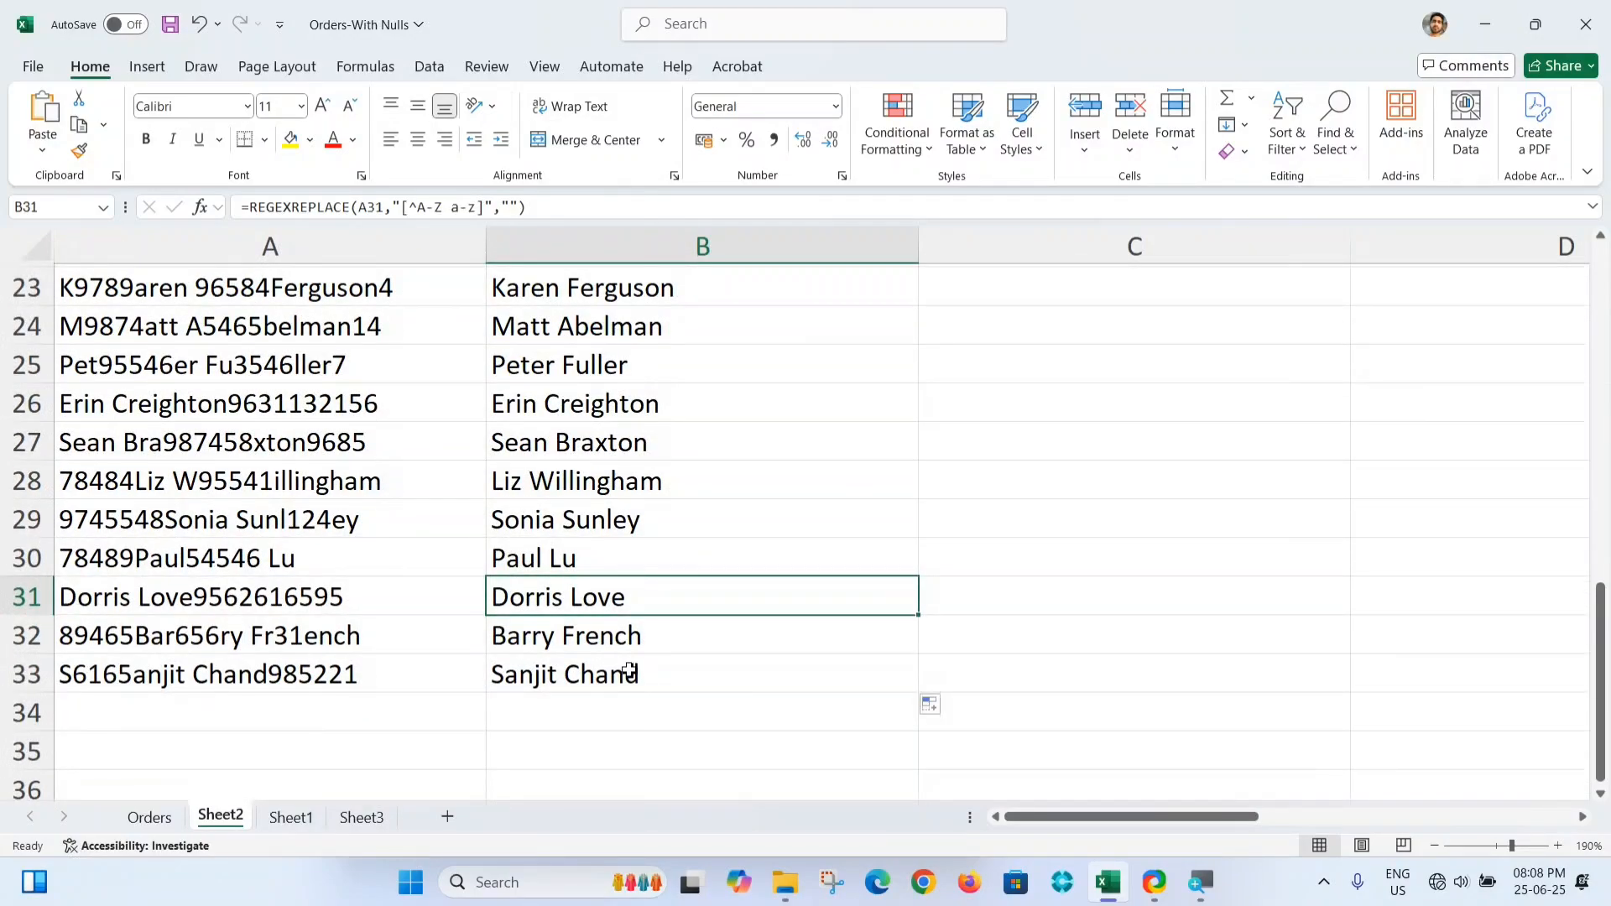
# - Replace the square brackets with curly braces in the B1 formula, making the pattern "{^A-Z a-z}"
pyautogui.click(658, 674)
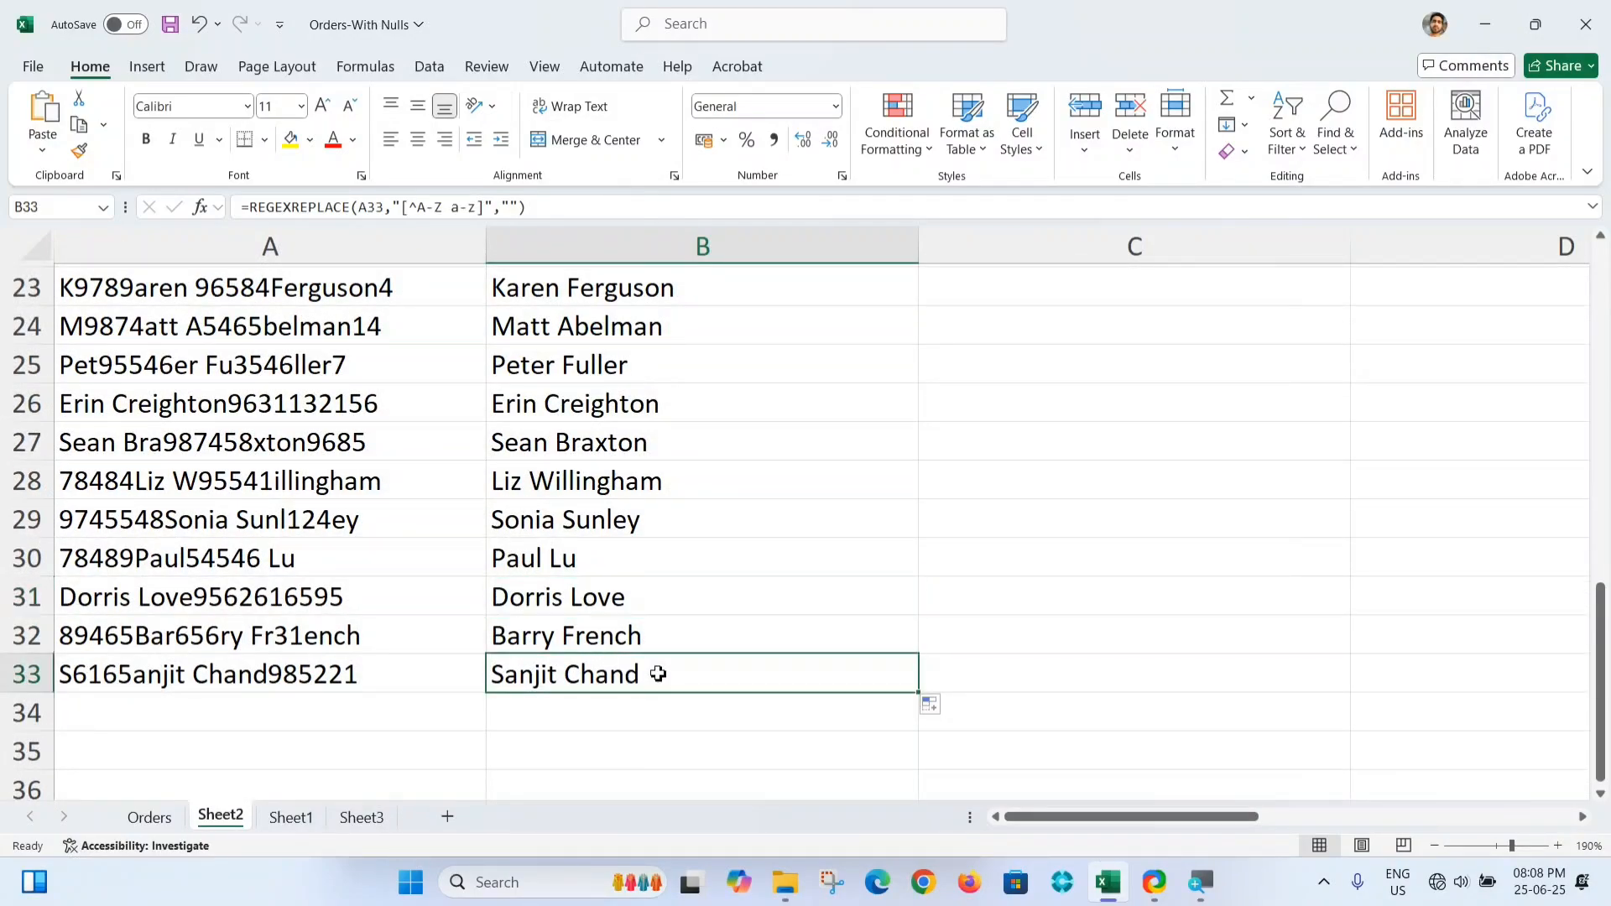
pyautogui.scroll(3, 689, 580)
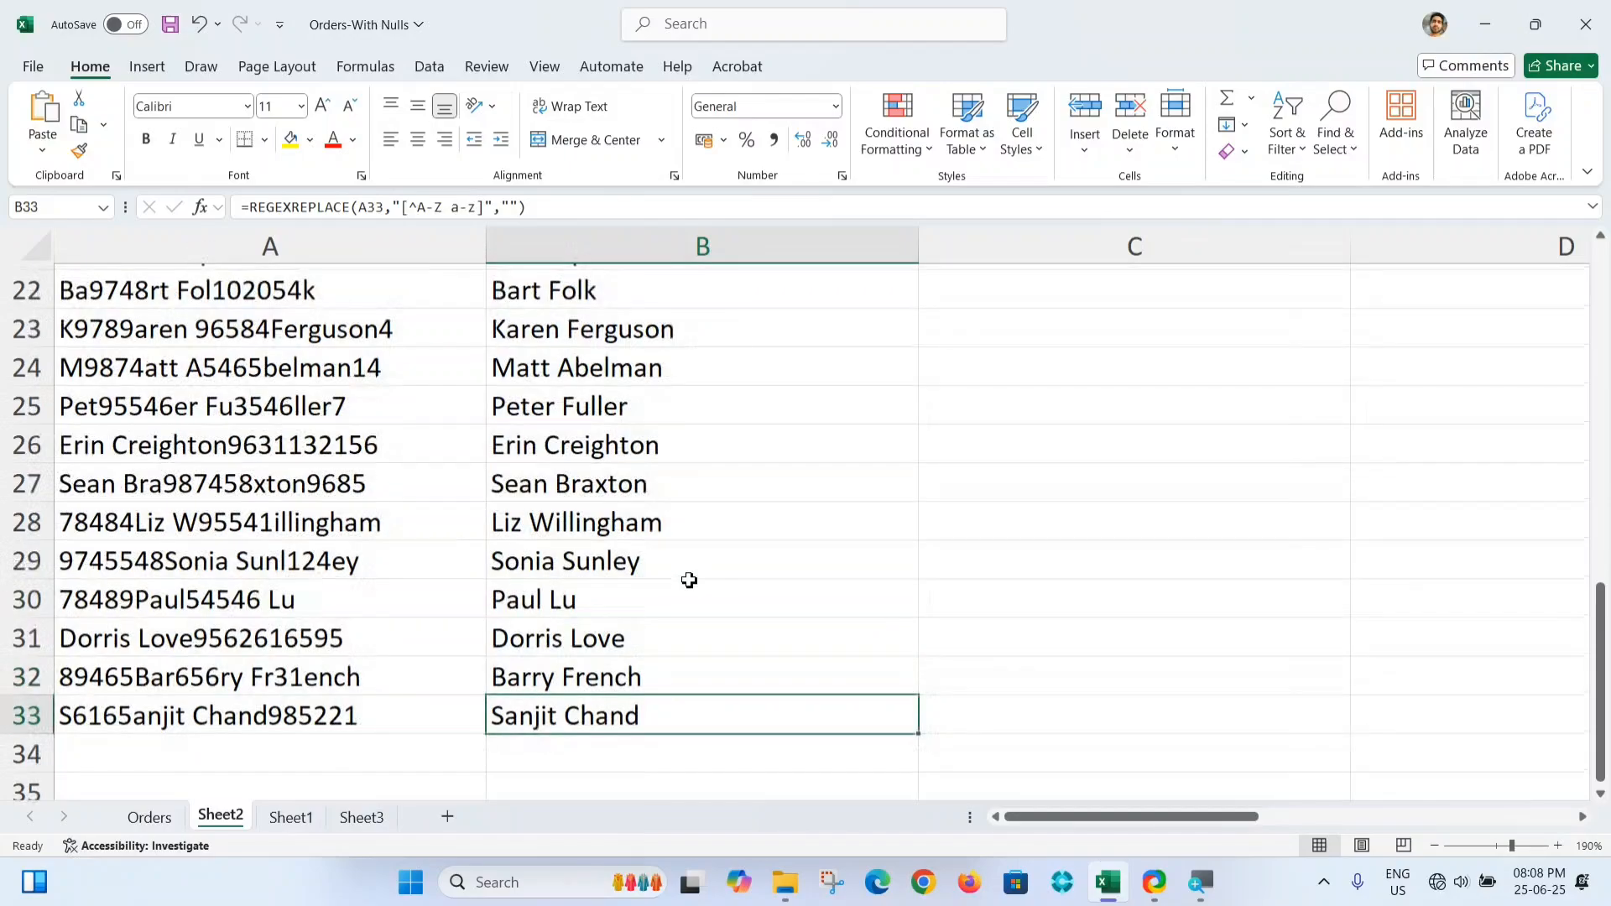
pyautogui.scroll(3, 689, 580)
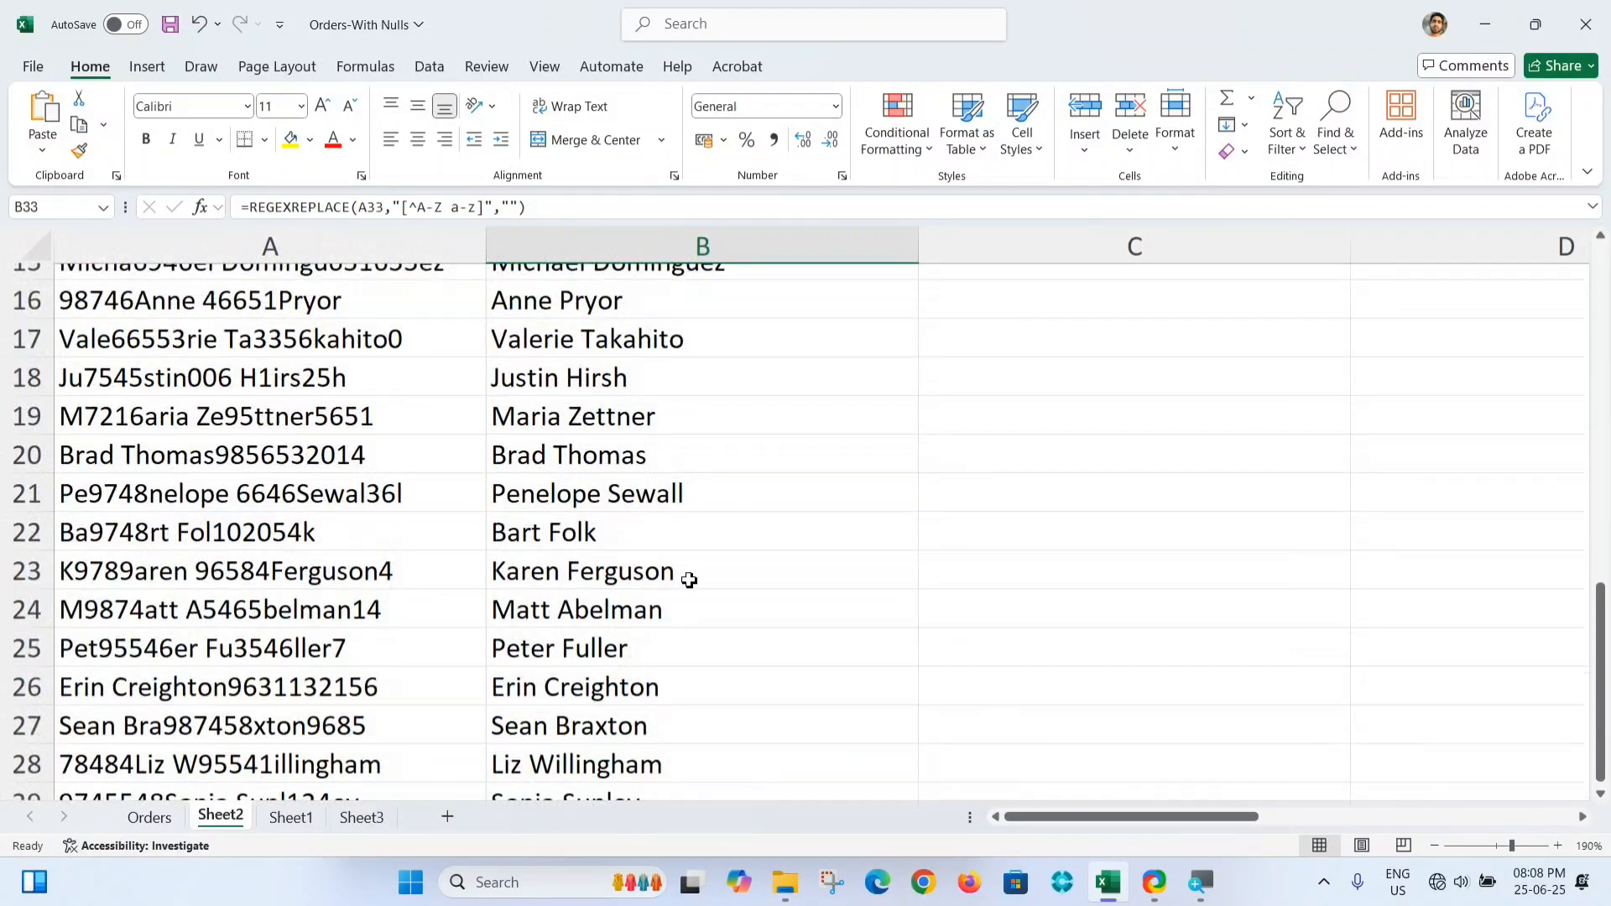
pyautogui.scroll(3, 689, 580)
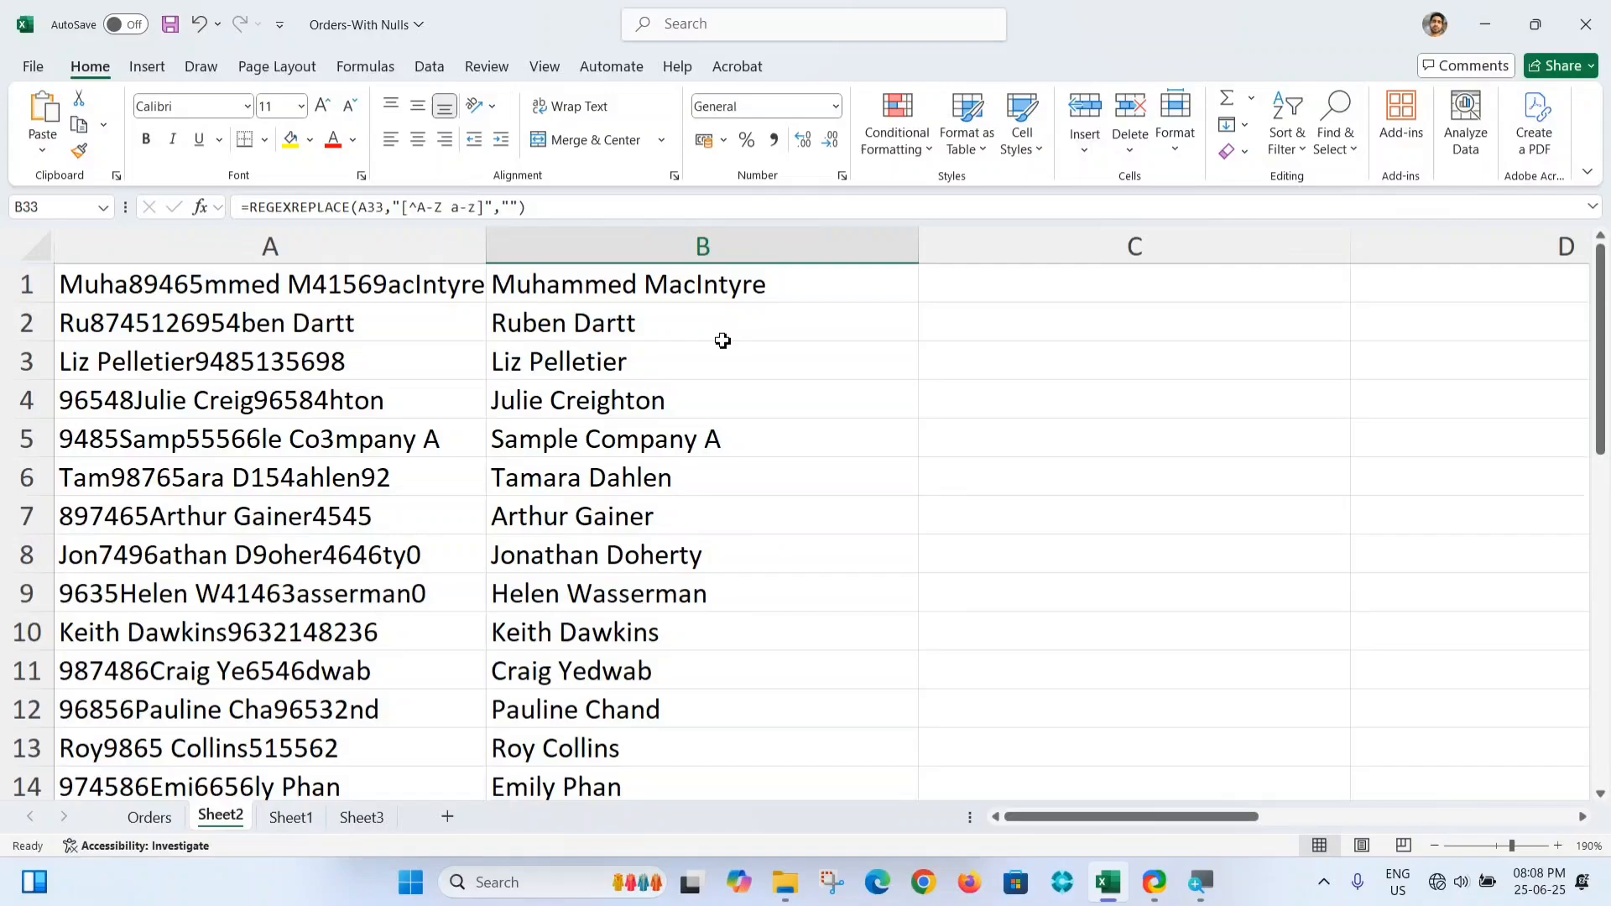
pyautogui.click(741, 293)
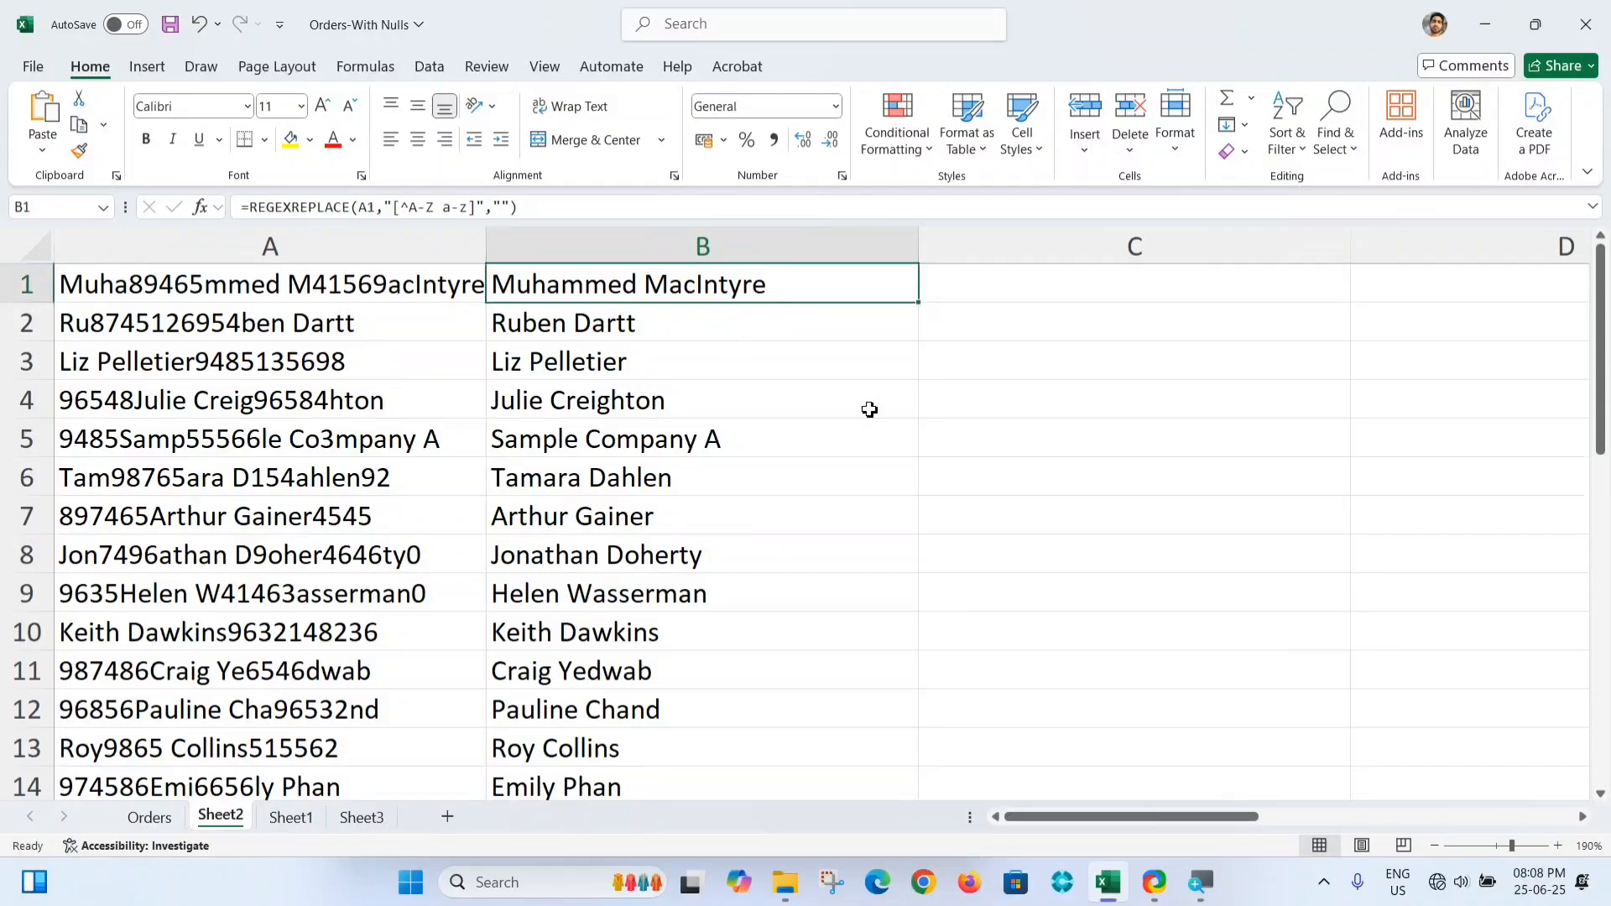
pyautogui.press('F2')
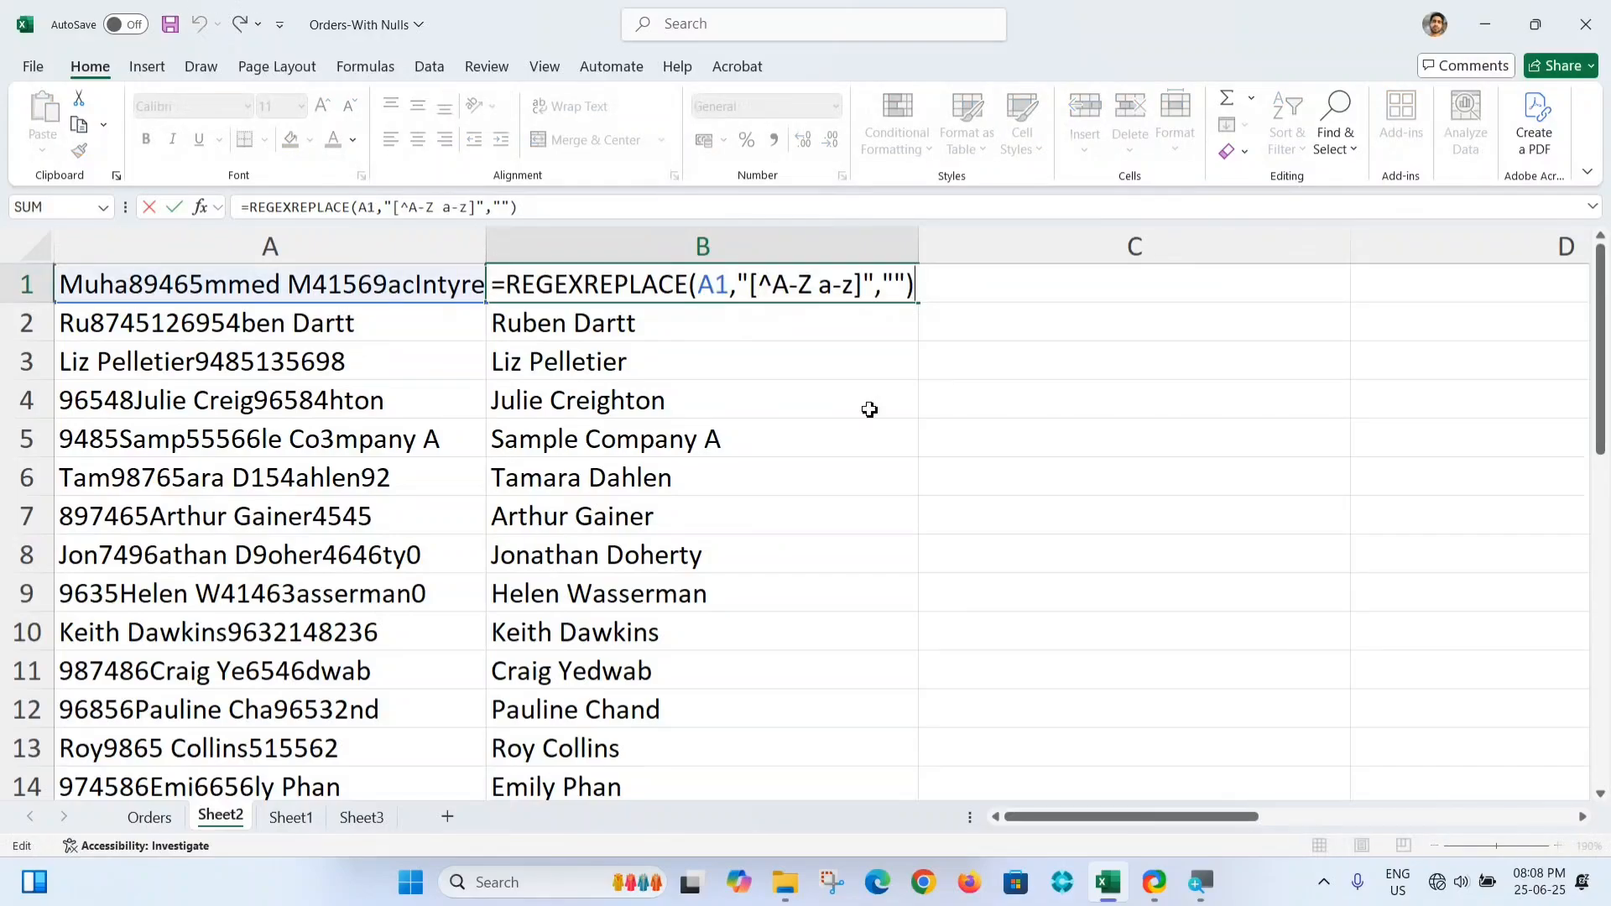
pyautogui.click(757, 284)
pyautogui.press('BackSpace')
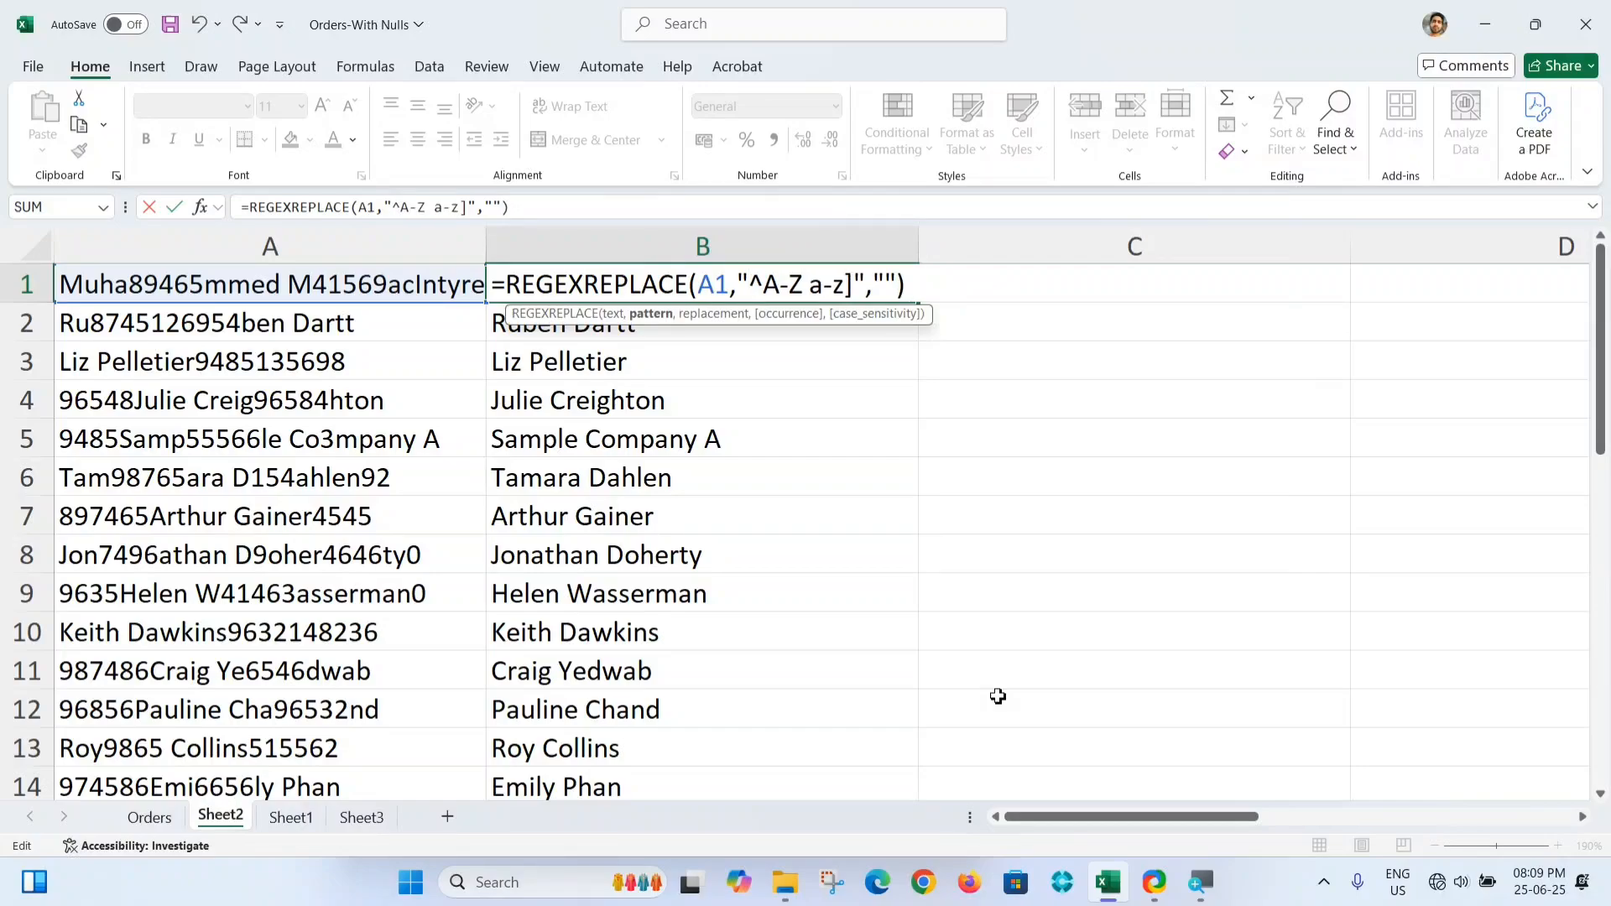
pyautogui.write('{')
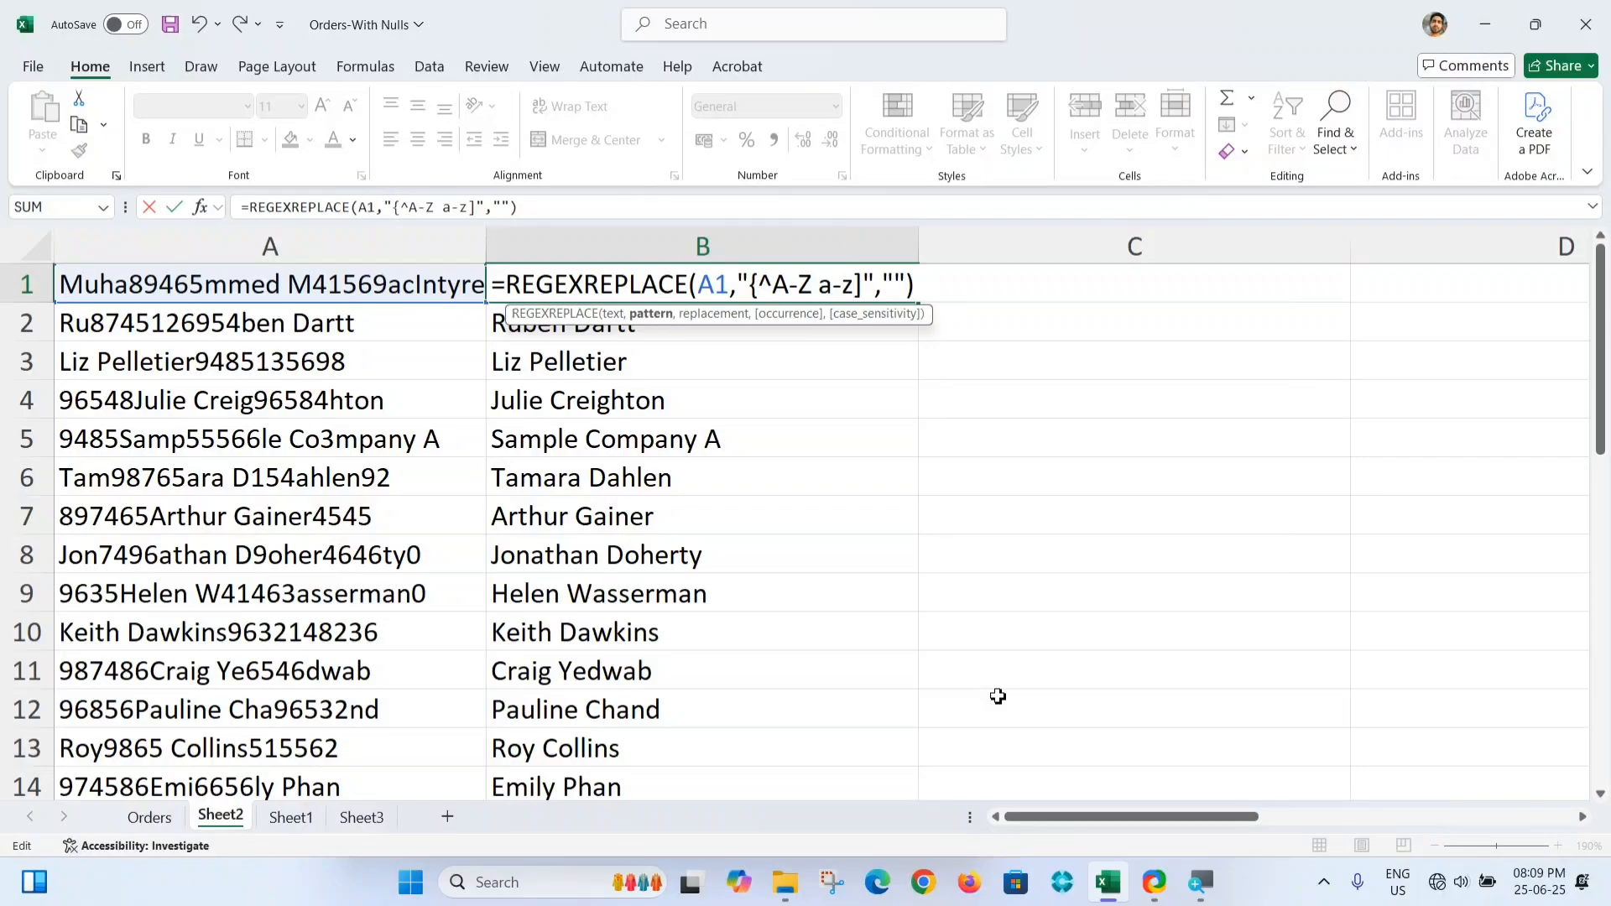
pyautogui.press('BackSpace')
pyautogui.write('}')
pyautogui.press('Return')
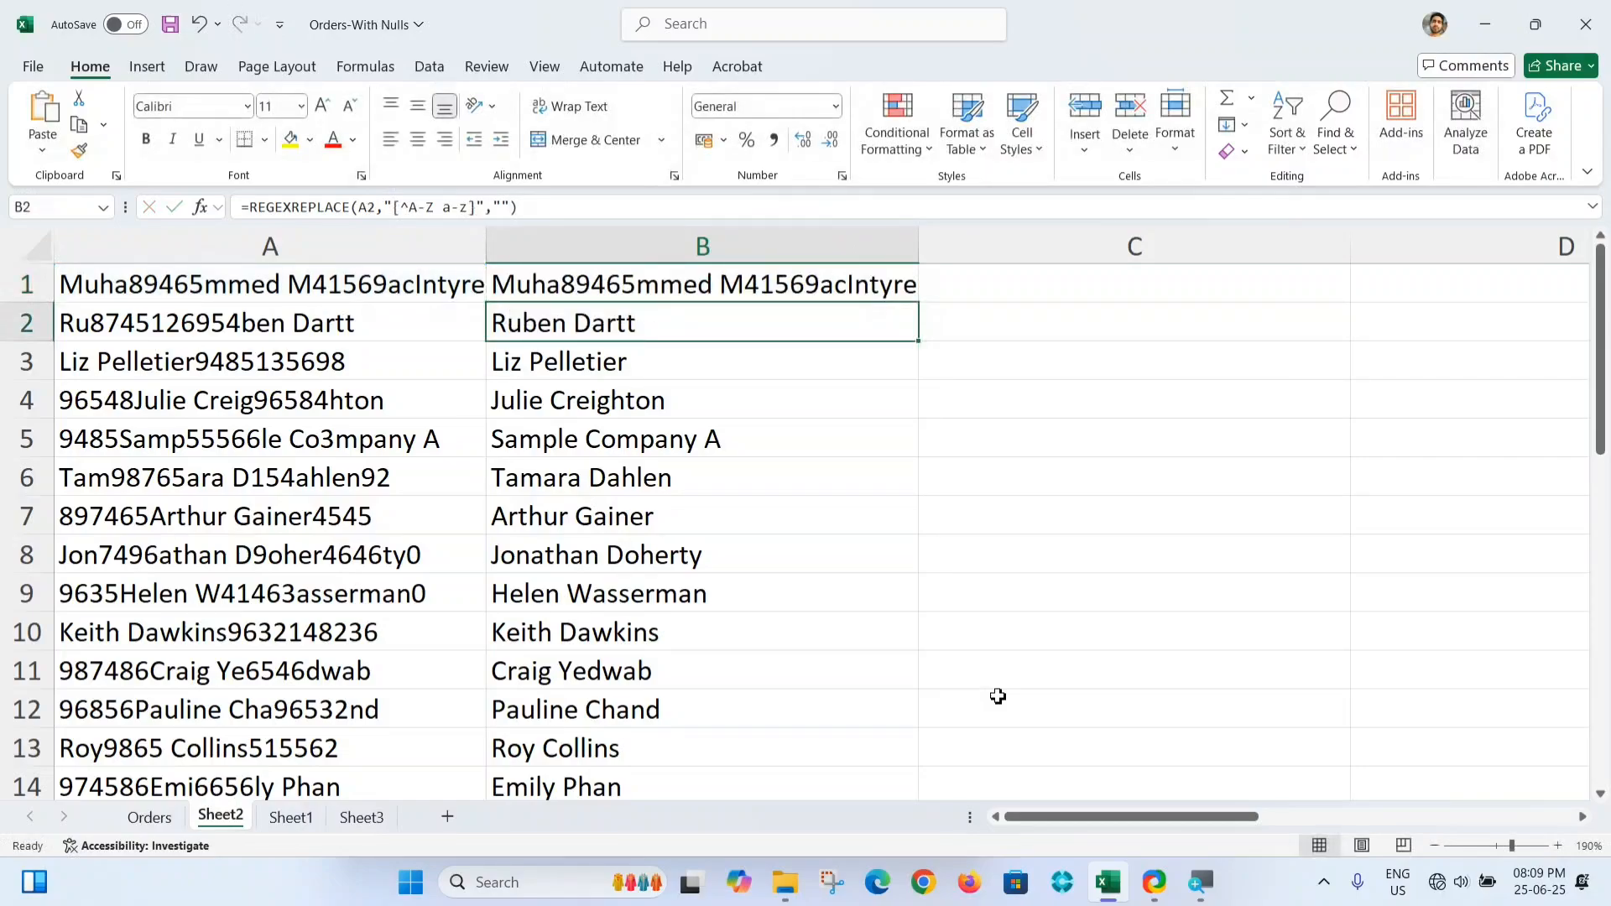
# - Compare the B1 result with the original entry in A1 and the cleaned names in the rows below
pyautogui.press('Up')
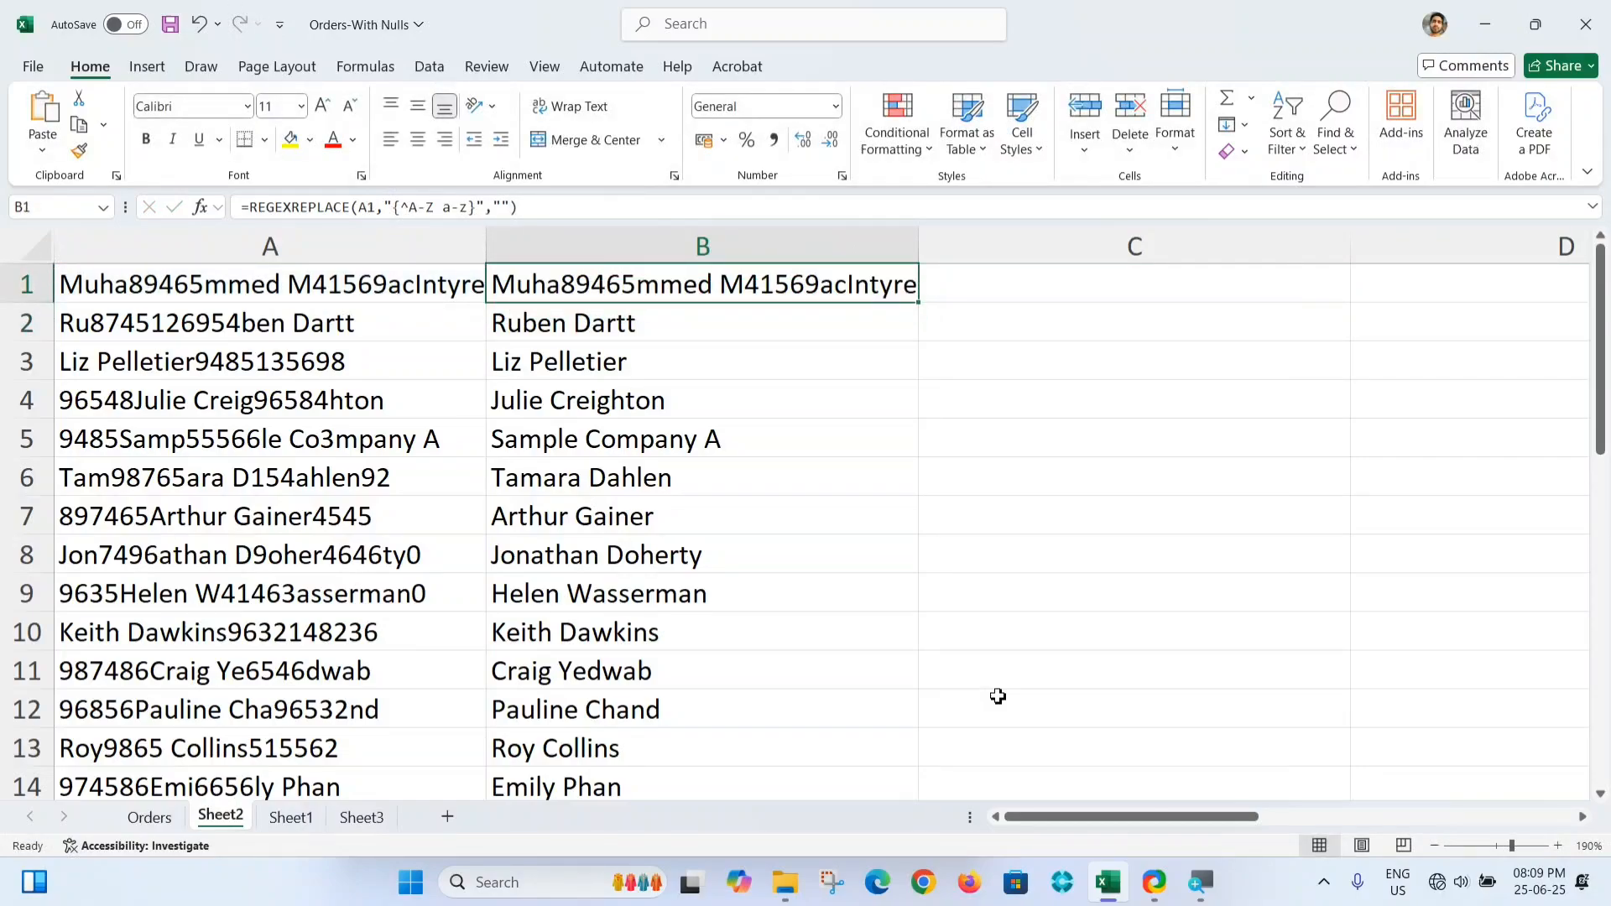
pyautogui.press('Left')
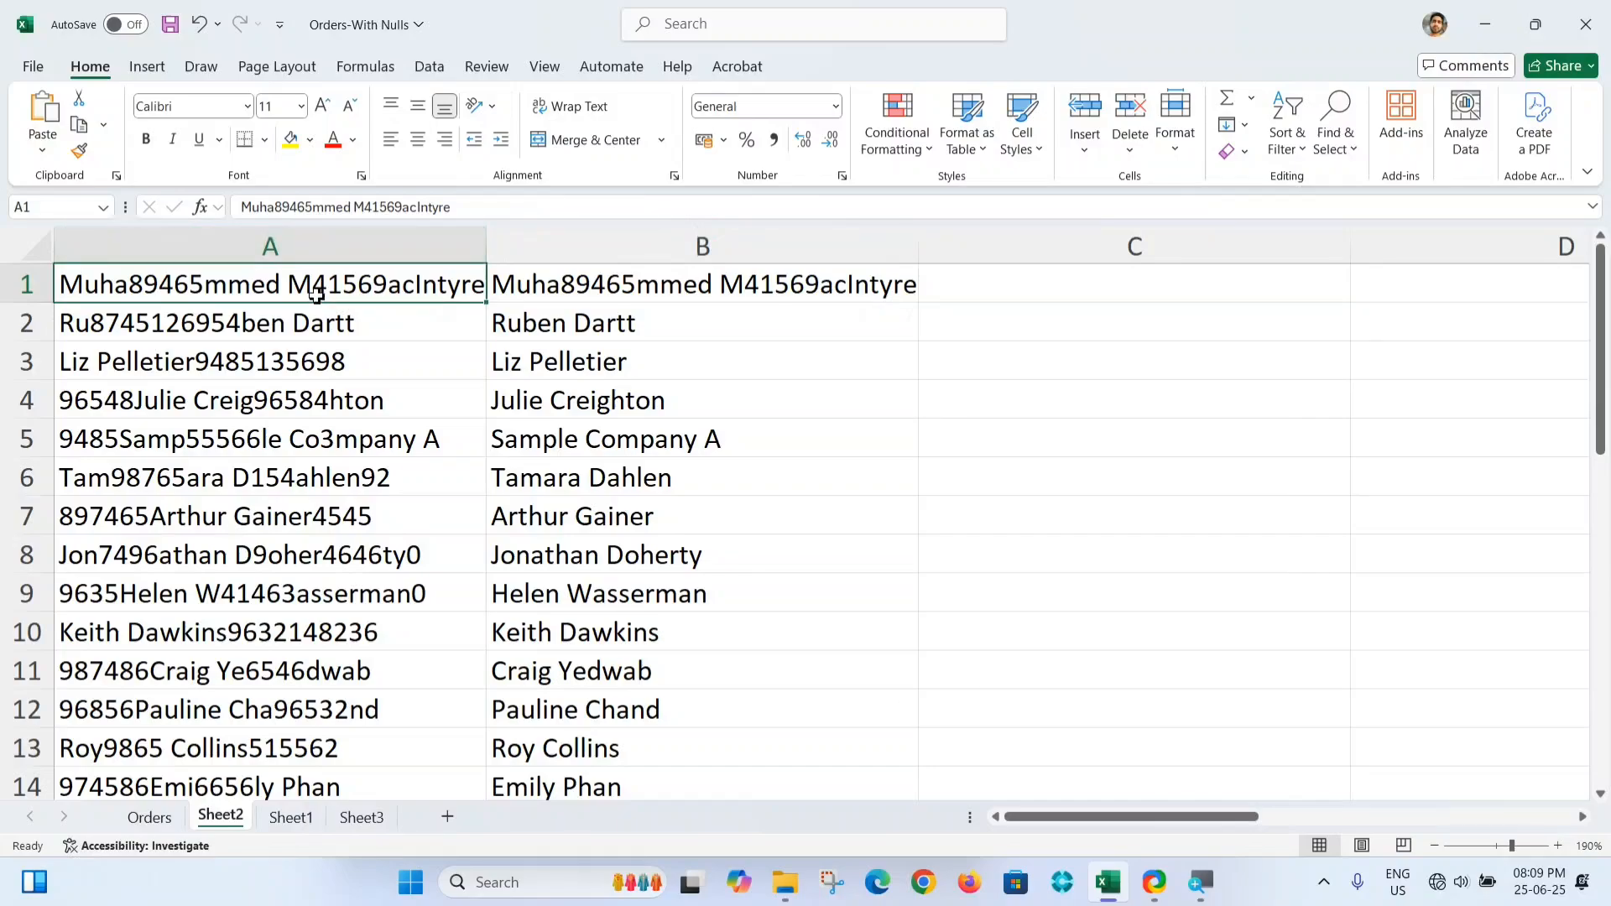
pyautogui.click(628, 302)
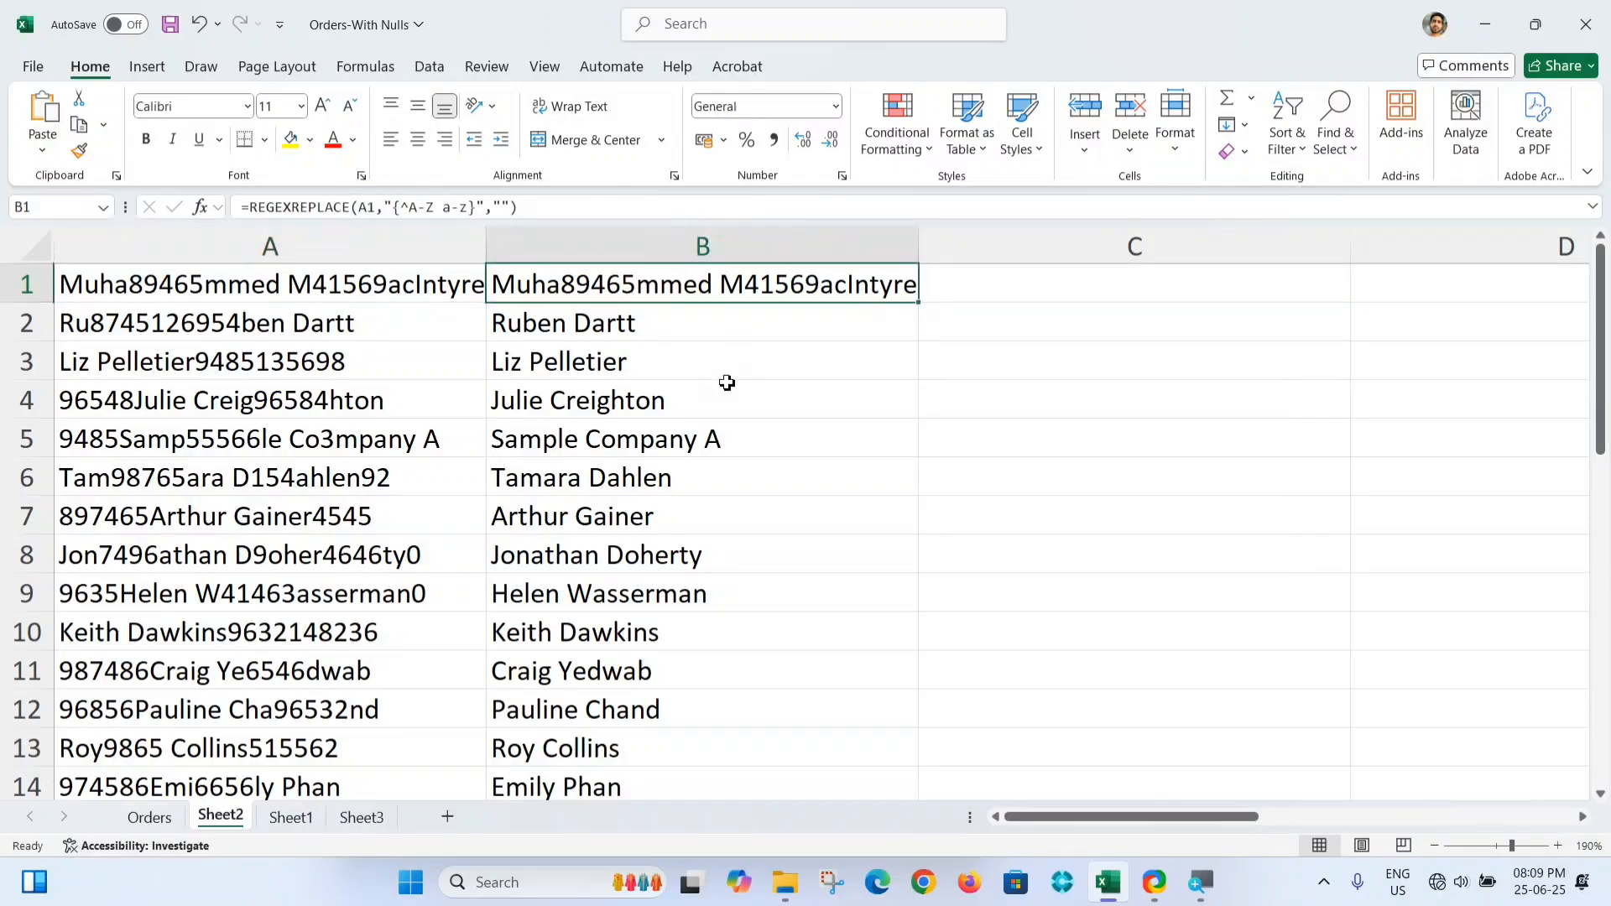
pyautogui.keyDown('ctrl'); pyautogui.scroll(2, 727, 382); pyautogui.keyUp('ctrl')
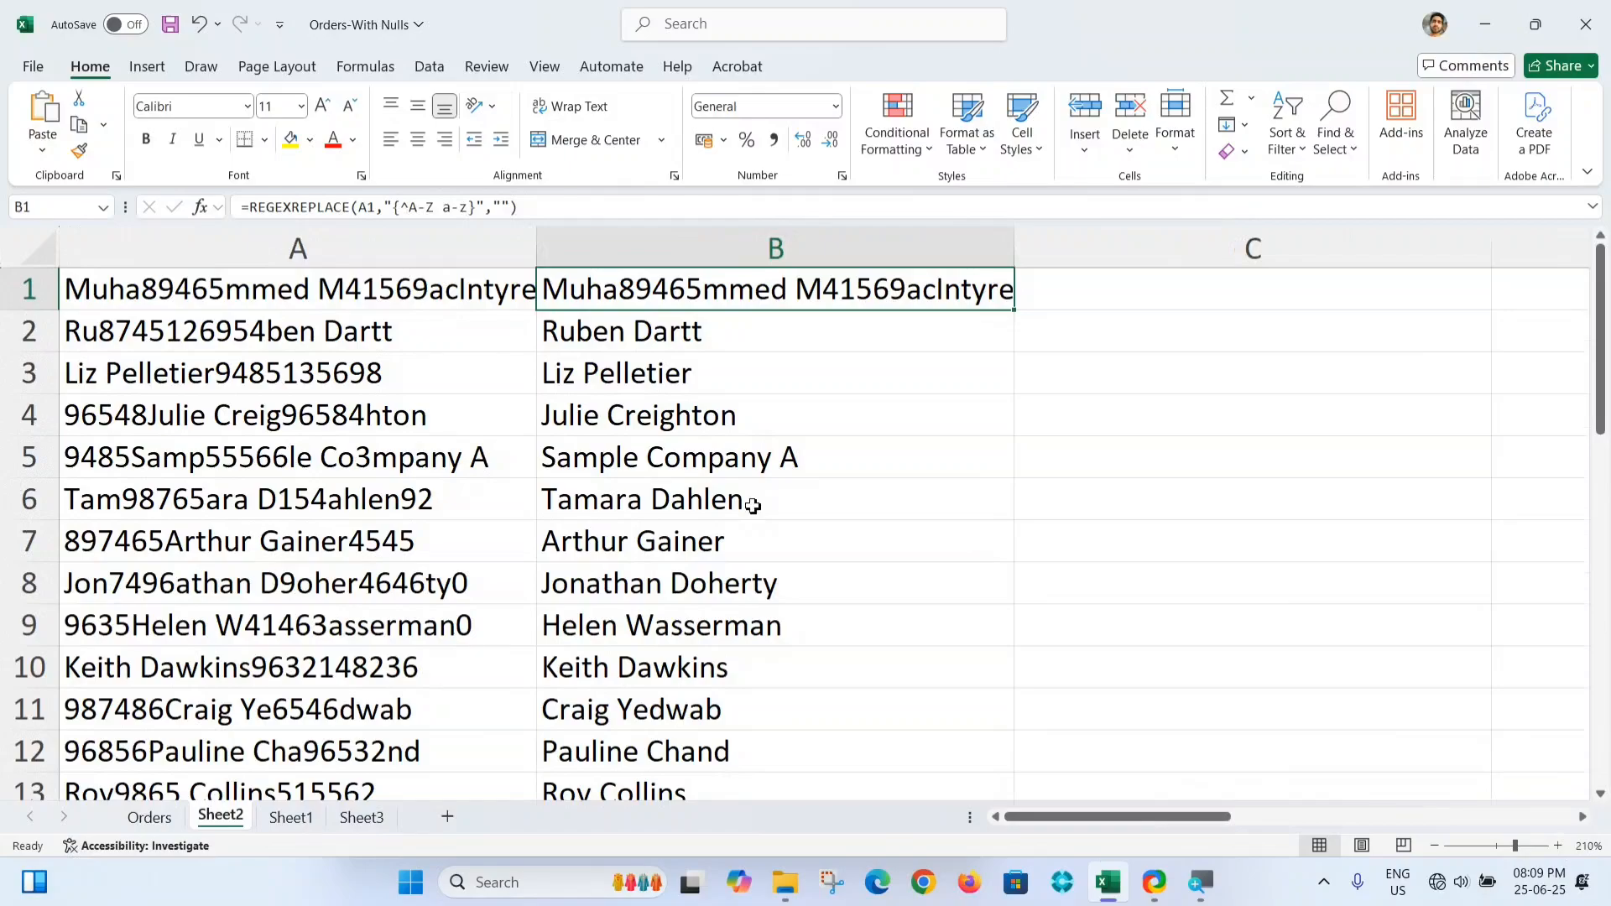
pyautogui.click(710, 427)
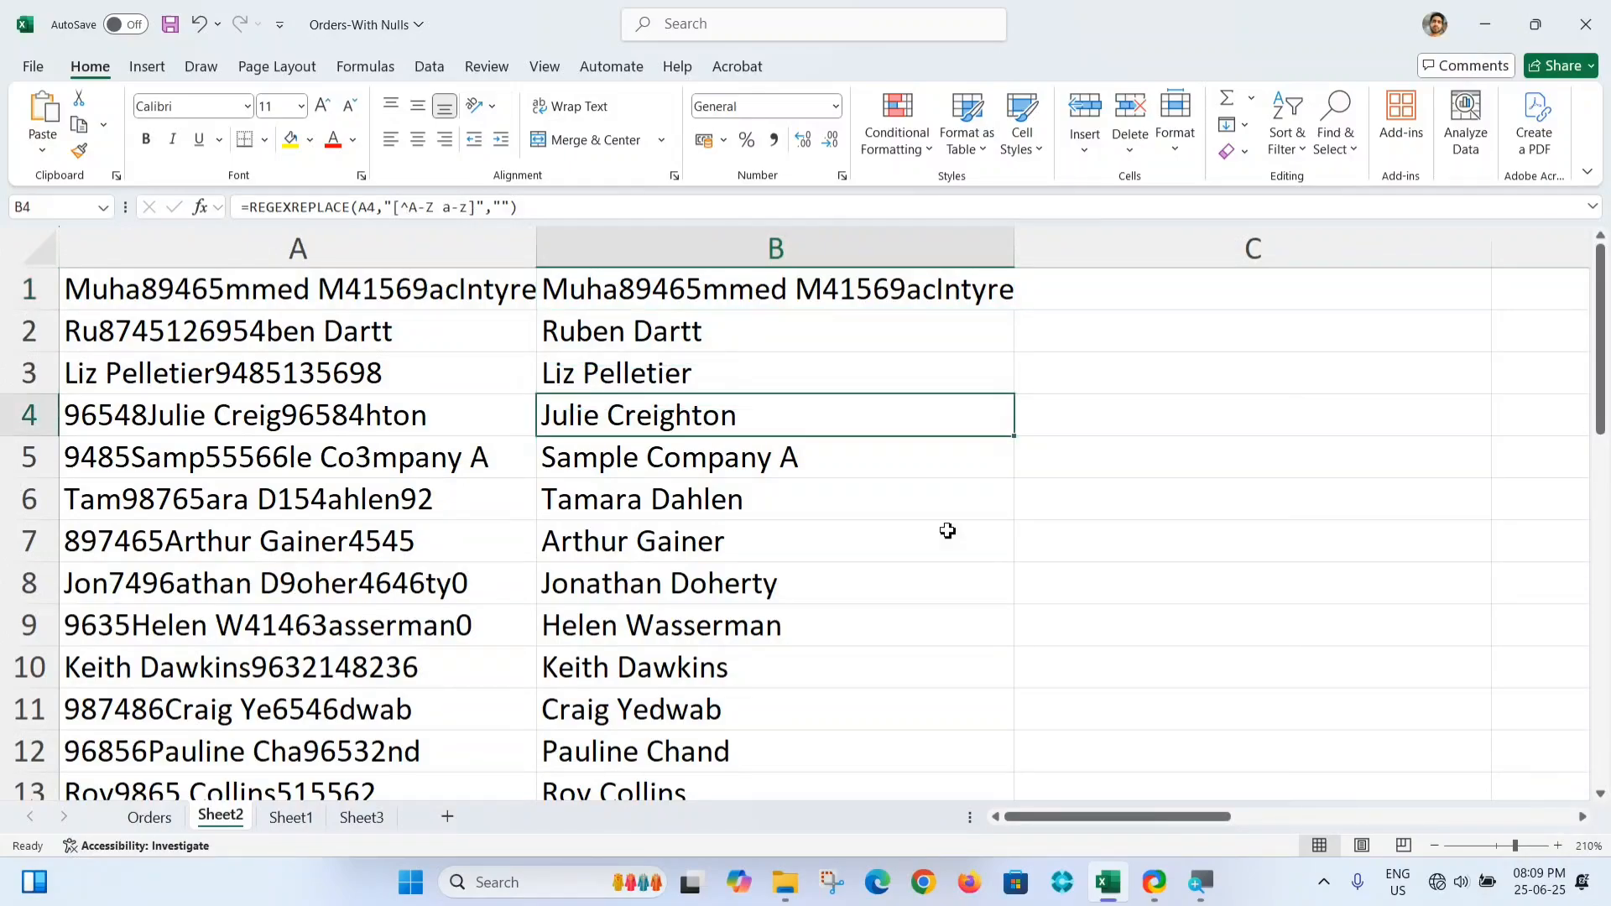
pyautogui.click(179, 287)
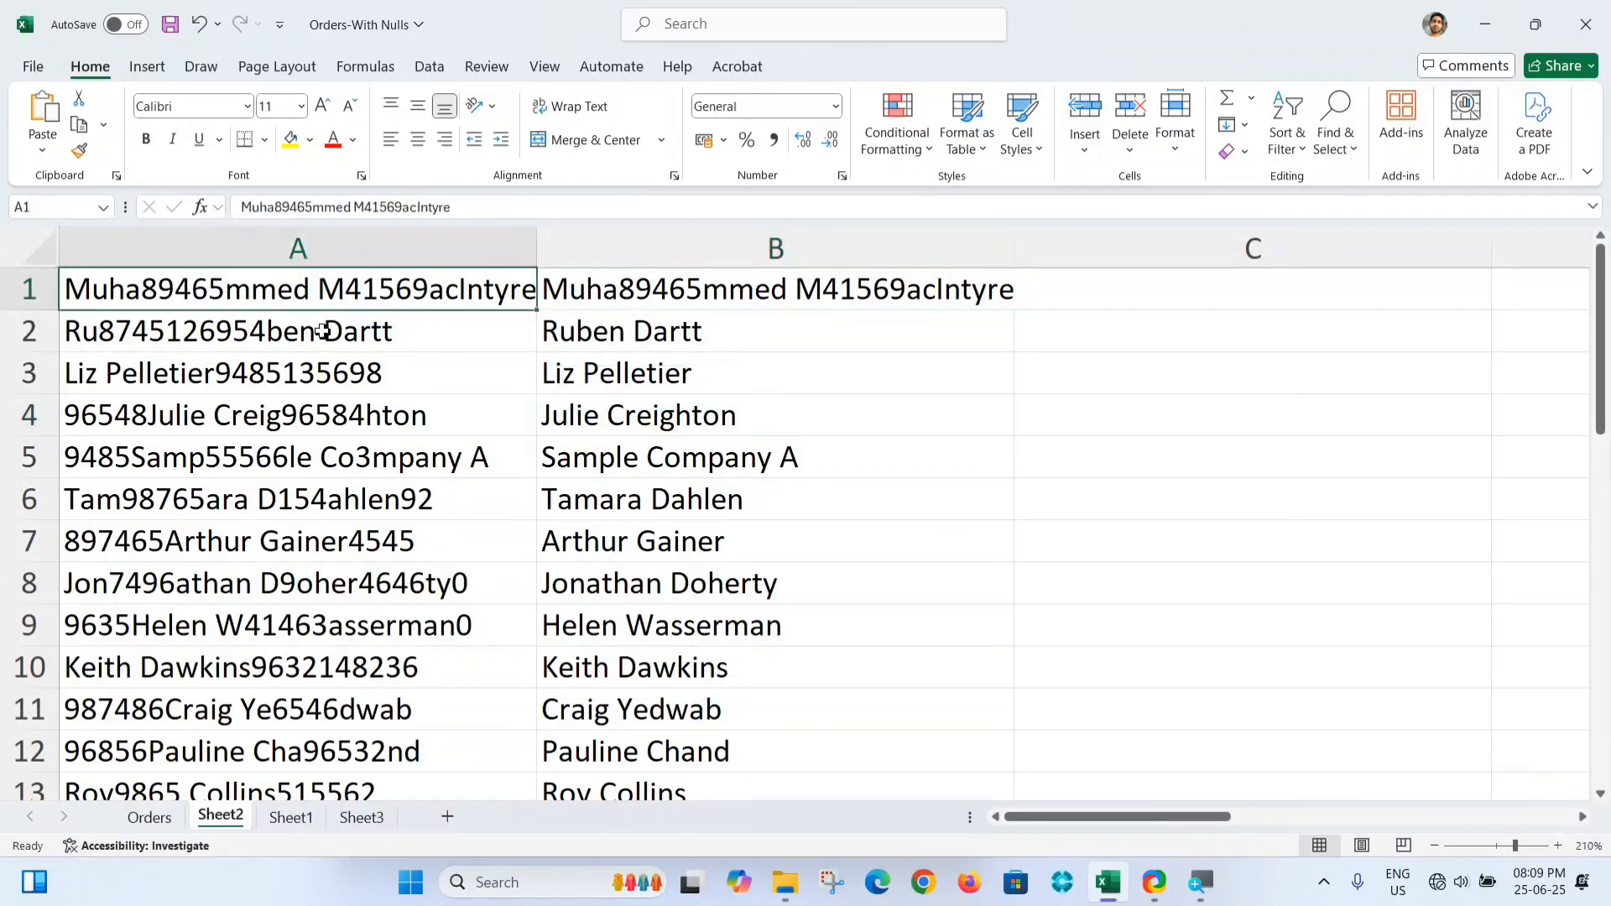
# - Restore the square brackets in the B1 formula, making the pattern "[^A-Z a-z]"
pyautogui.click(865, 302)
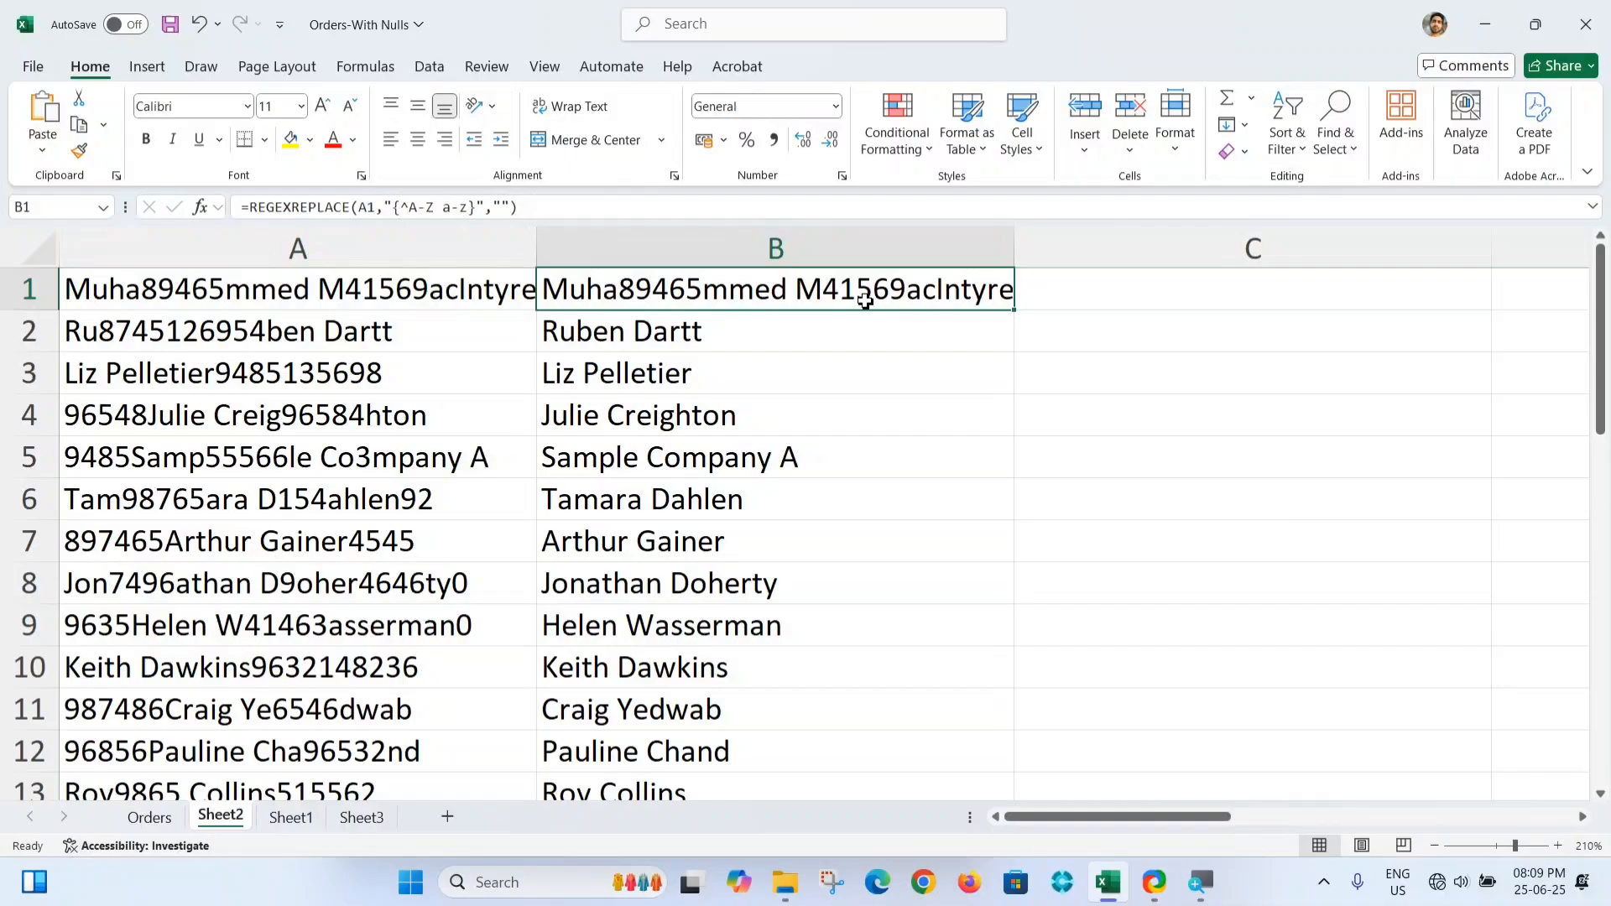
pyautogui.doubleClick(865, 302)
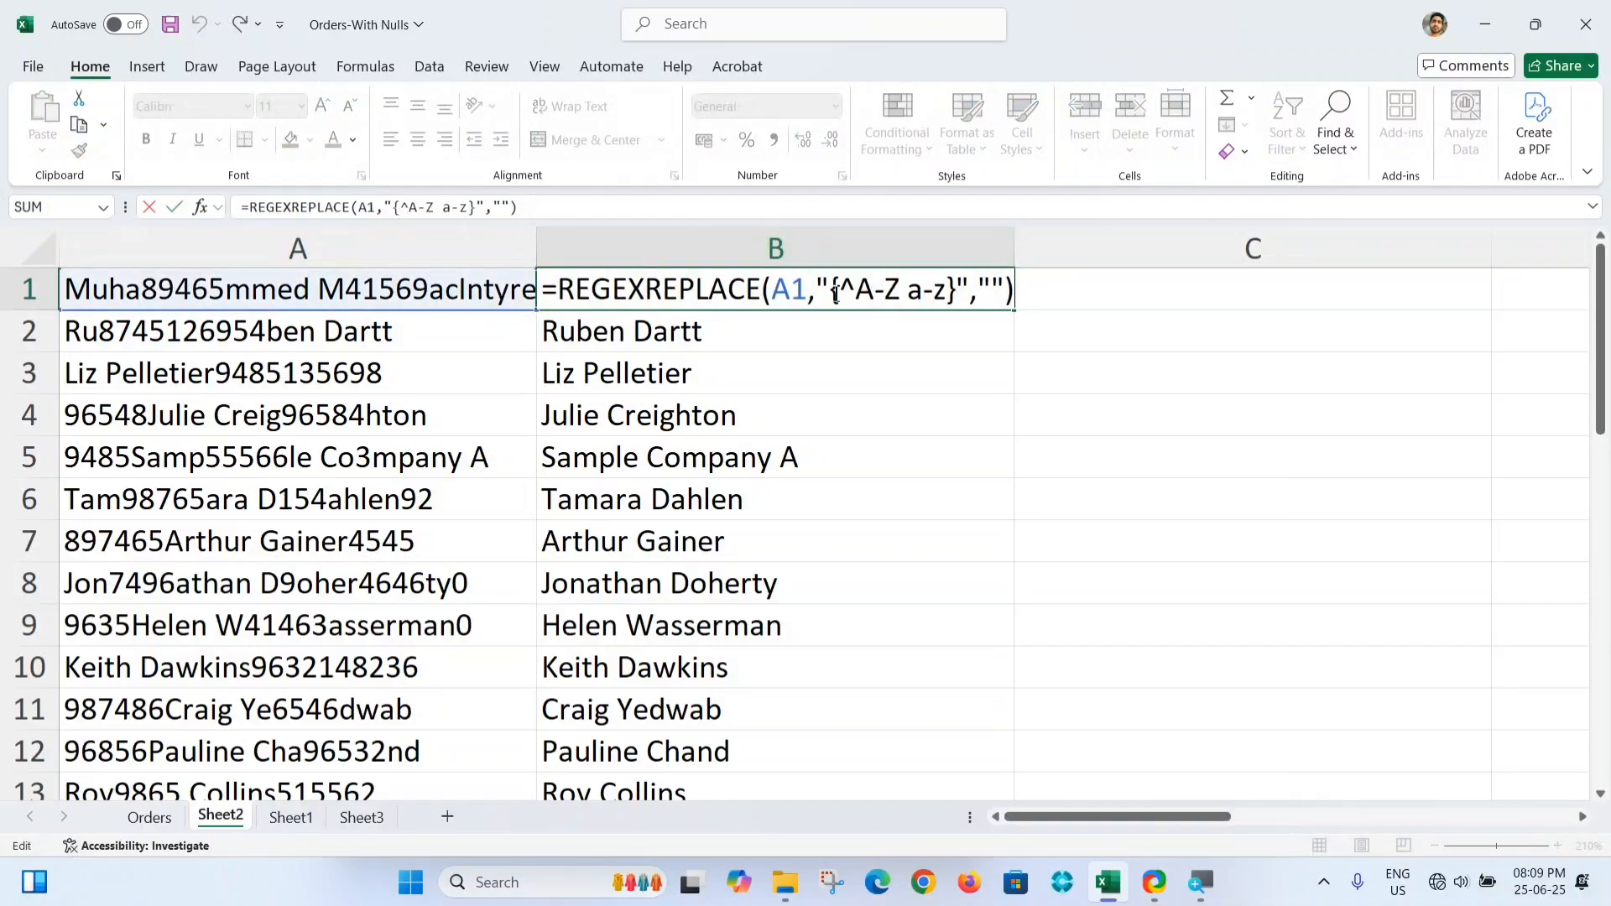
pyautogui.press('Delete')
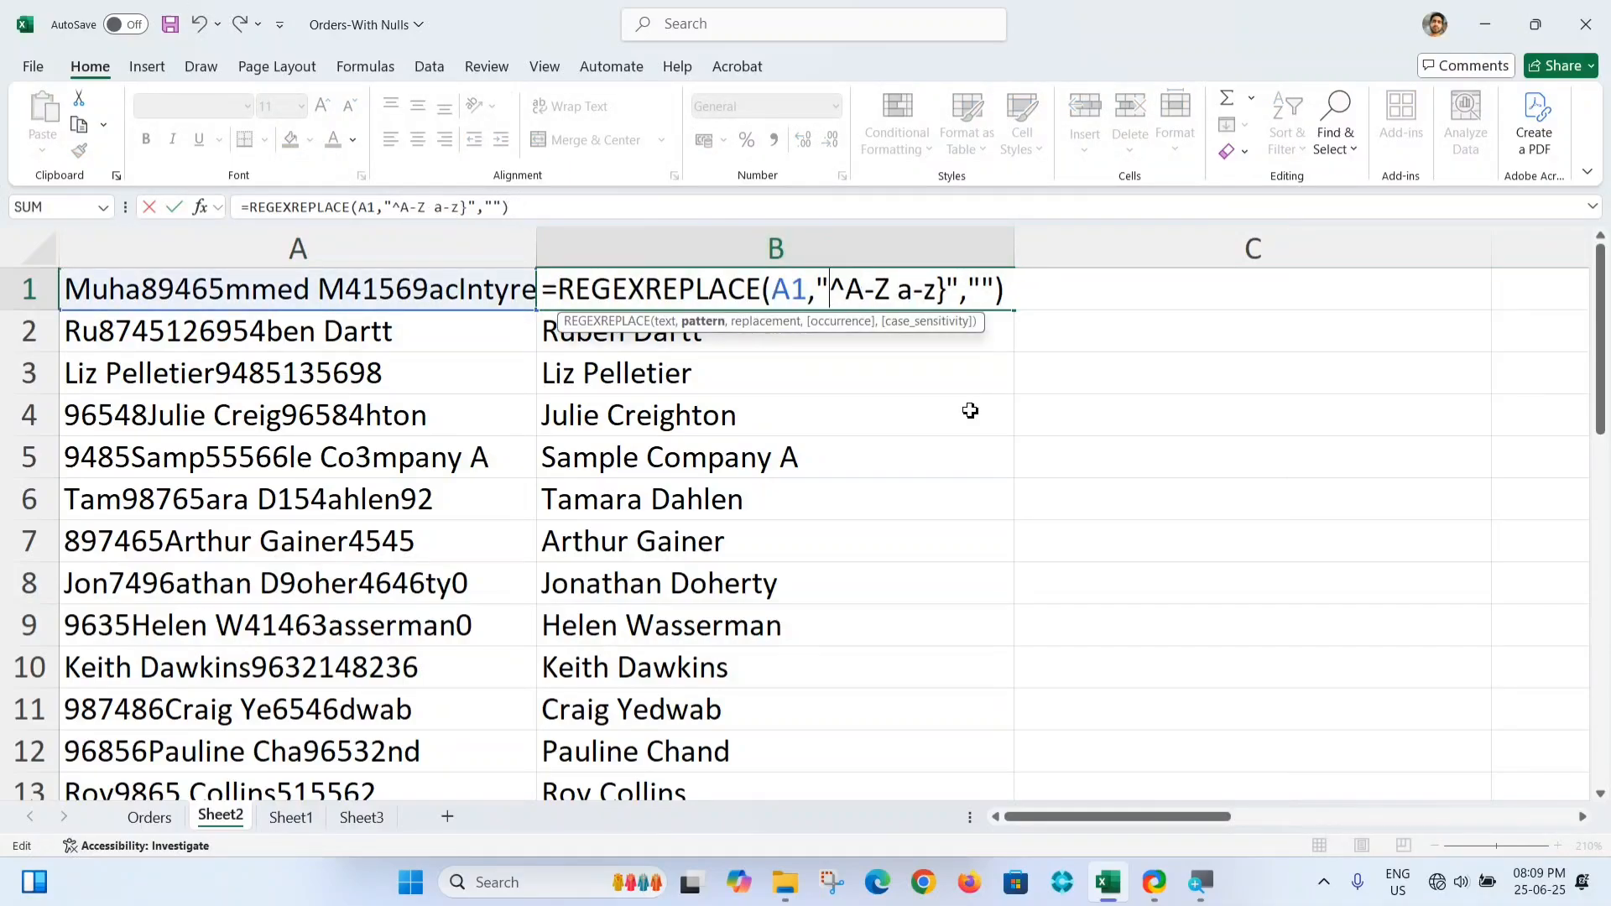
pyautogui.write('[')
pyautogui.press('Right')
pyautogui.press('Right')
pyautogui.press('Right')
pyautogui.press('Right')
pyautogui.press('Right')
pyautogui.press('Right')
pyautogui.press('Right')
pyautogui.press('Right')
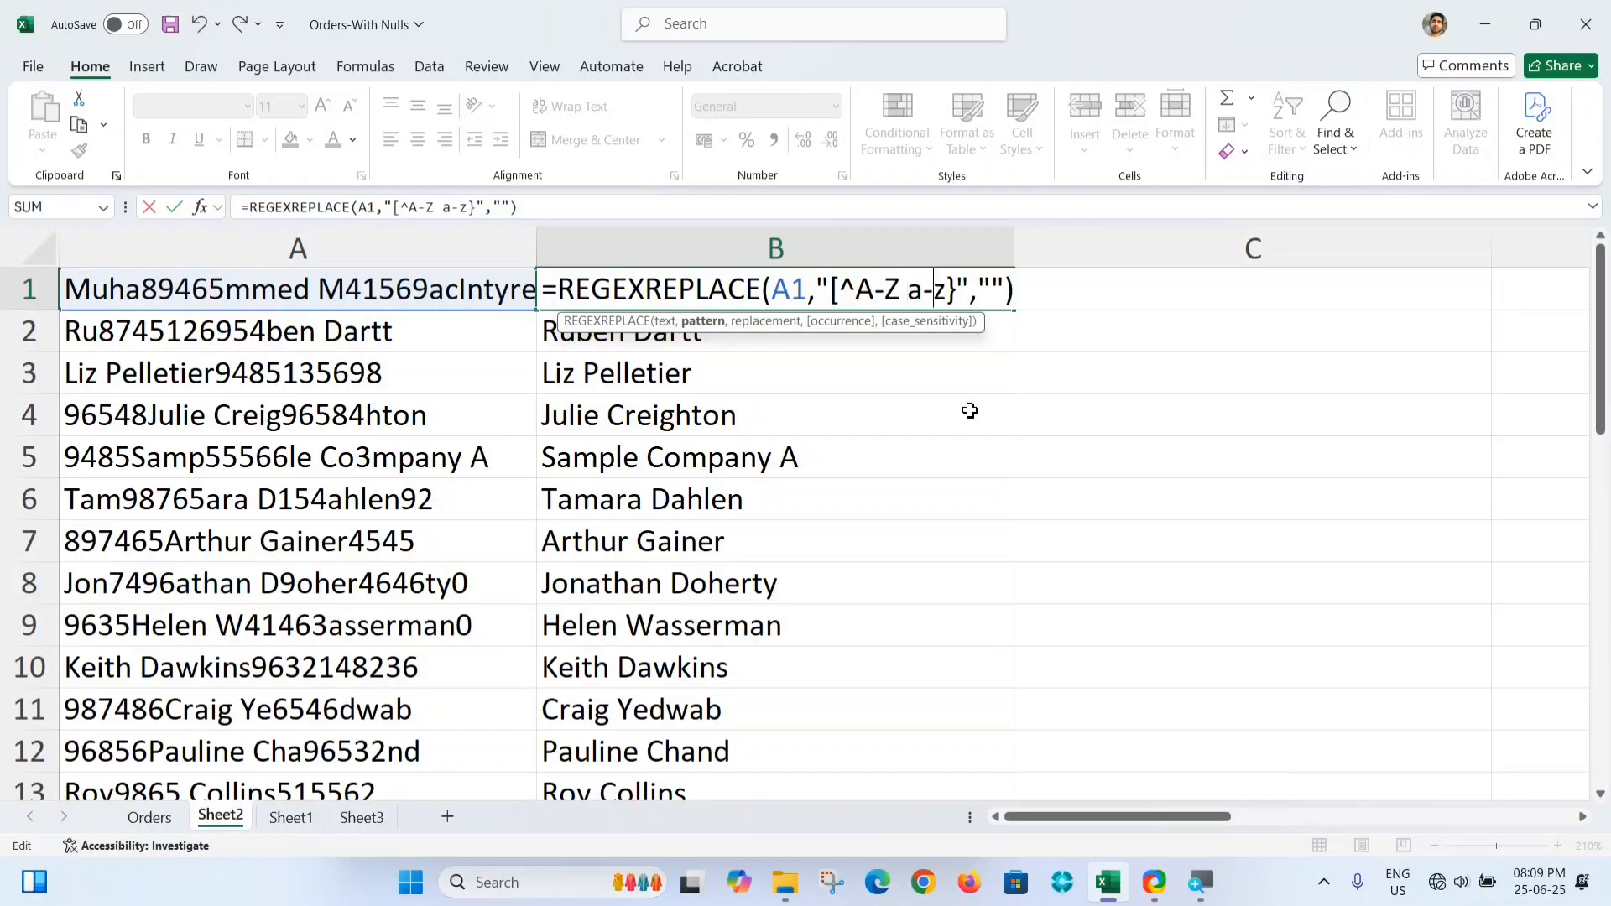
pyautogui.press('Delete')
pyautogui.write(']')
pyautogui.press('Left')
pyautogui.press('Left')
pyautogui.press('Left')
pyautogui.press('Left')
pyautogui.press('Left')
pyautogui.press('Left')
pyautogui.press('Left')
pyautogui.press('Left')
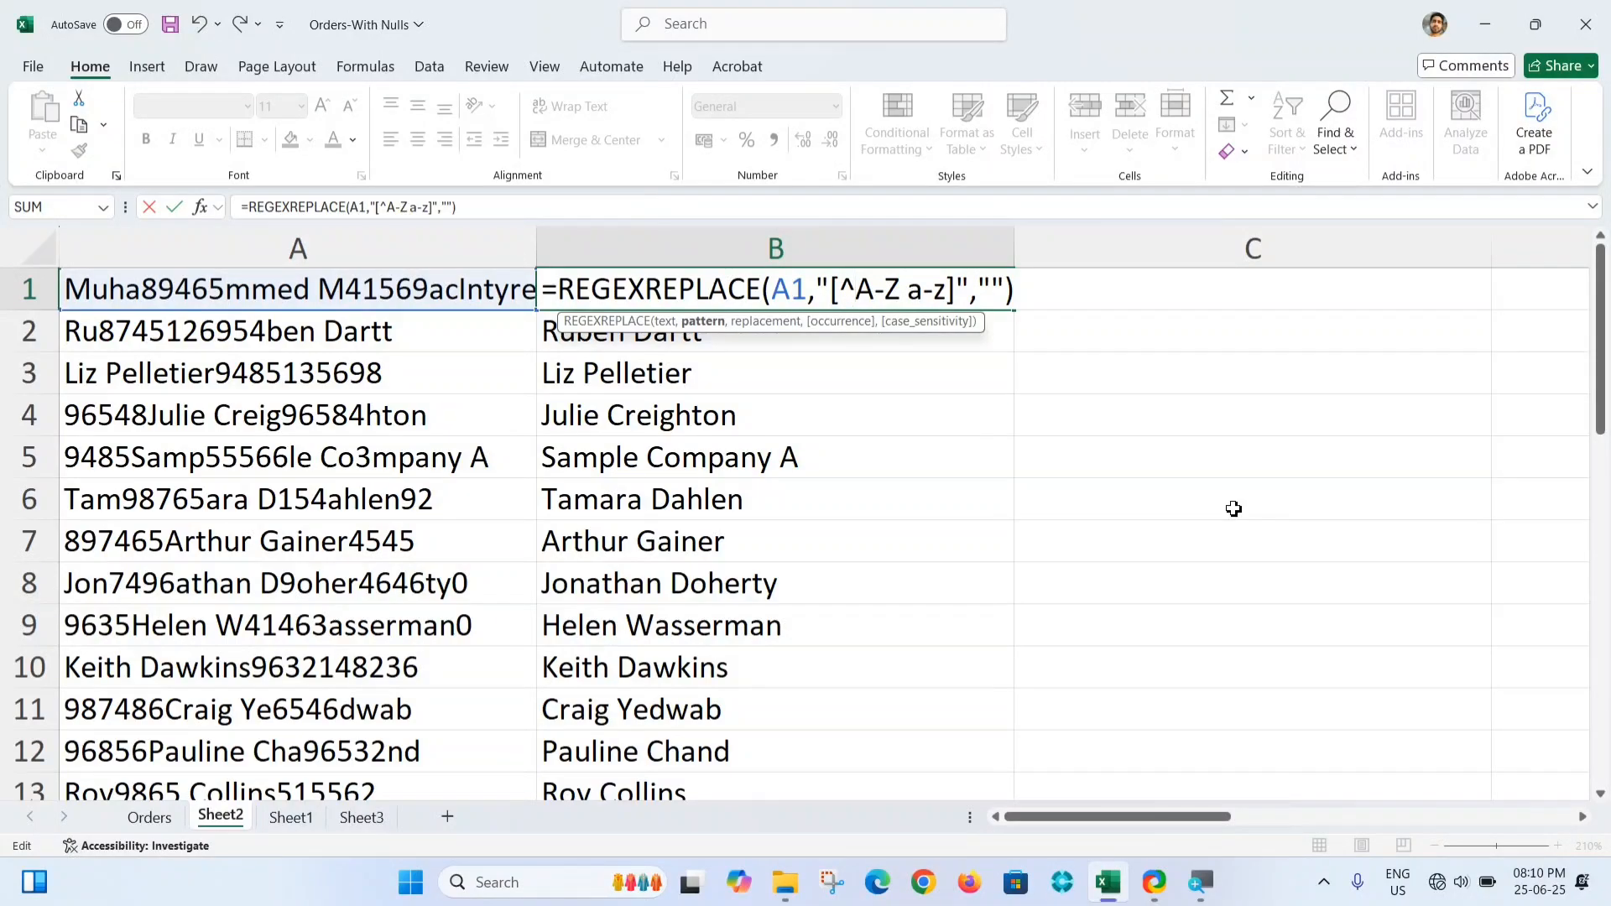
pyautogui.press('Return')
pyautogui.press('Up')
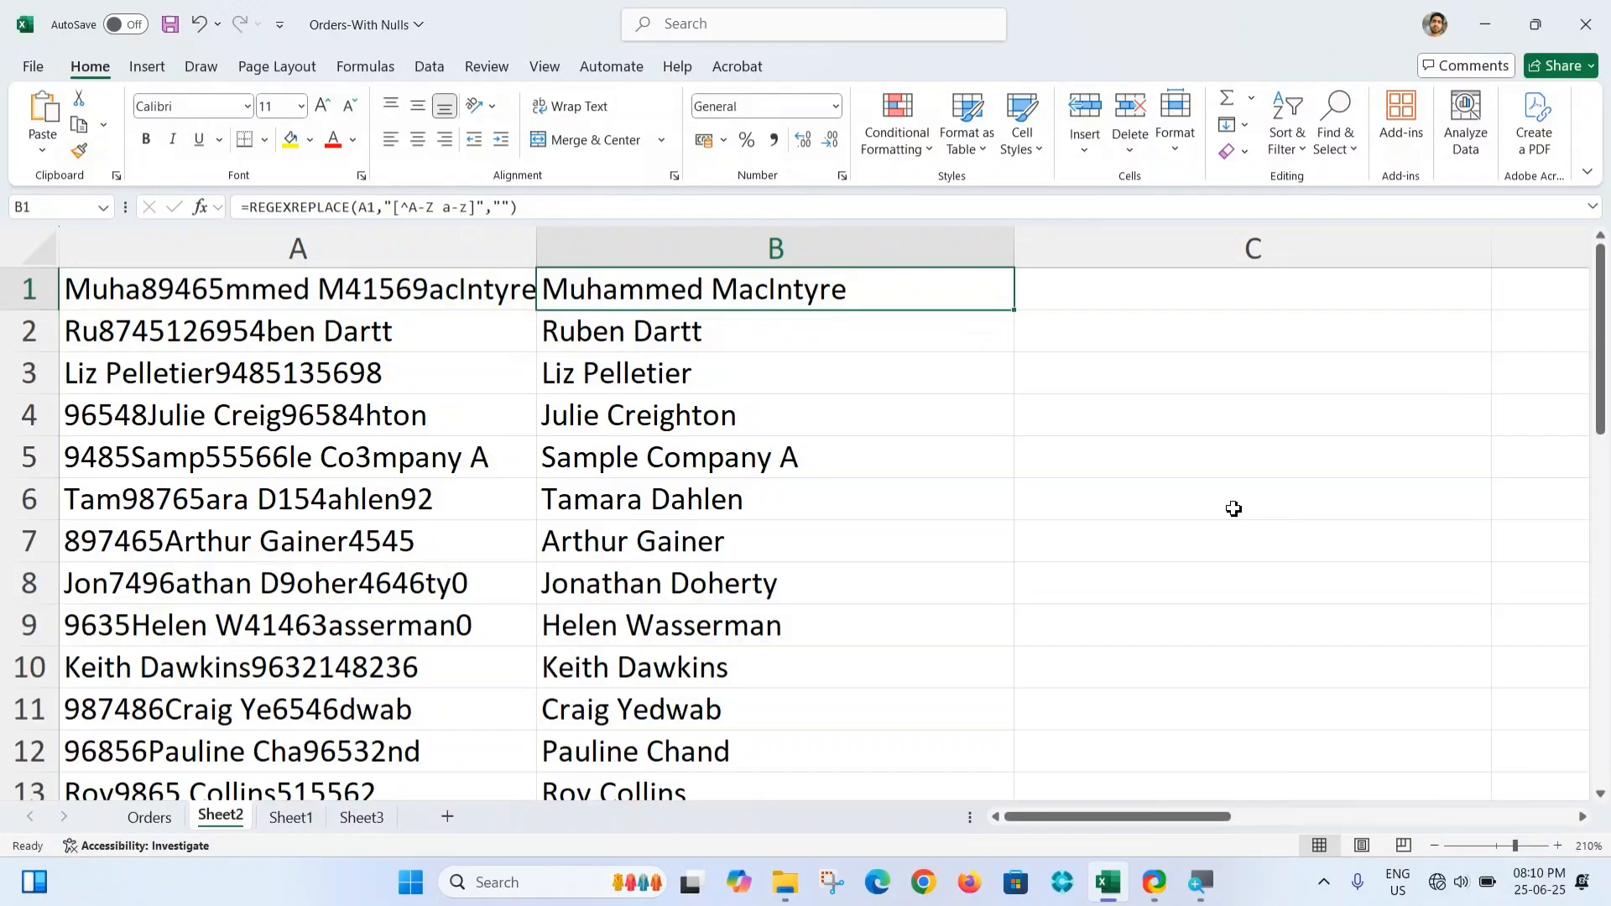
# - Remove the caret from the B1 formula, making the pattern "[A-Z a-z]"
pyautogui.press('F2')
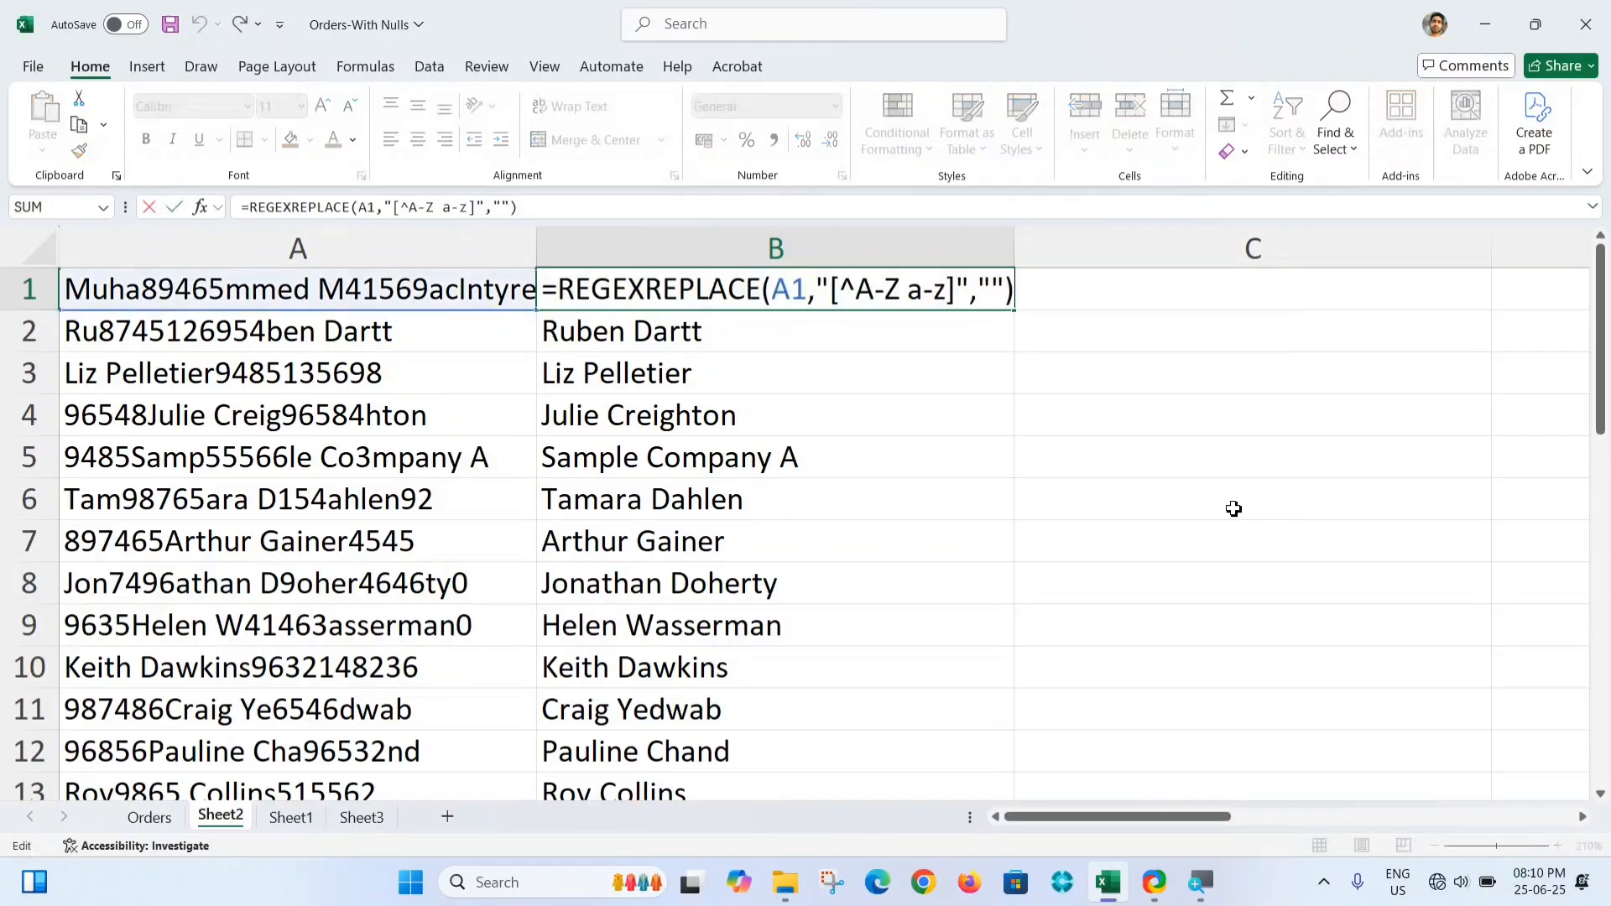
pyautogui.click(860, 289)
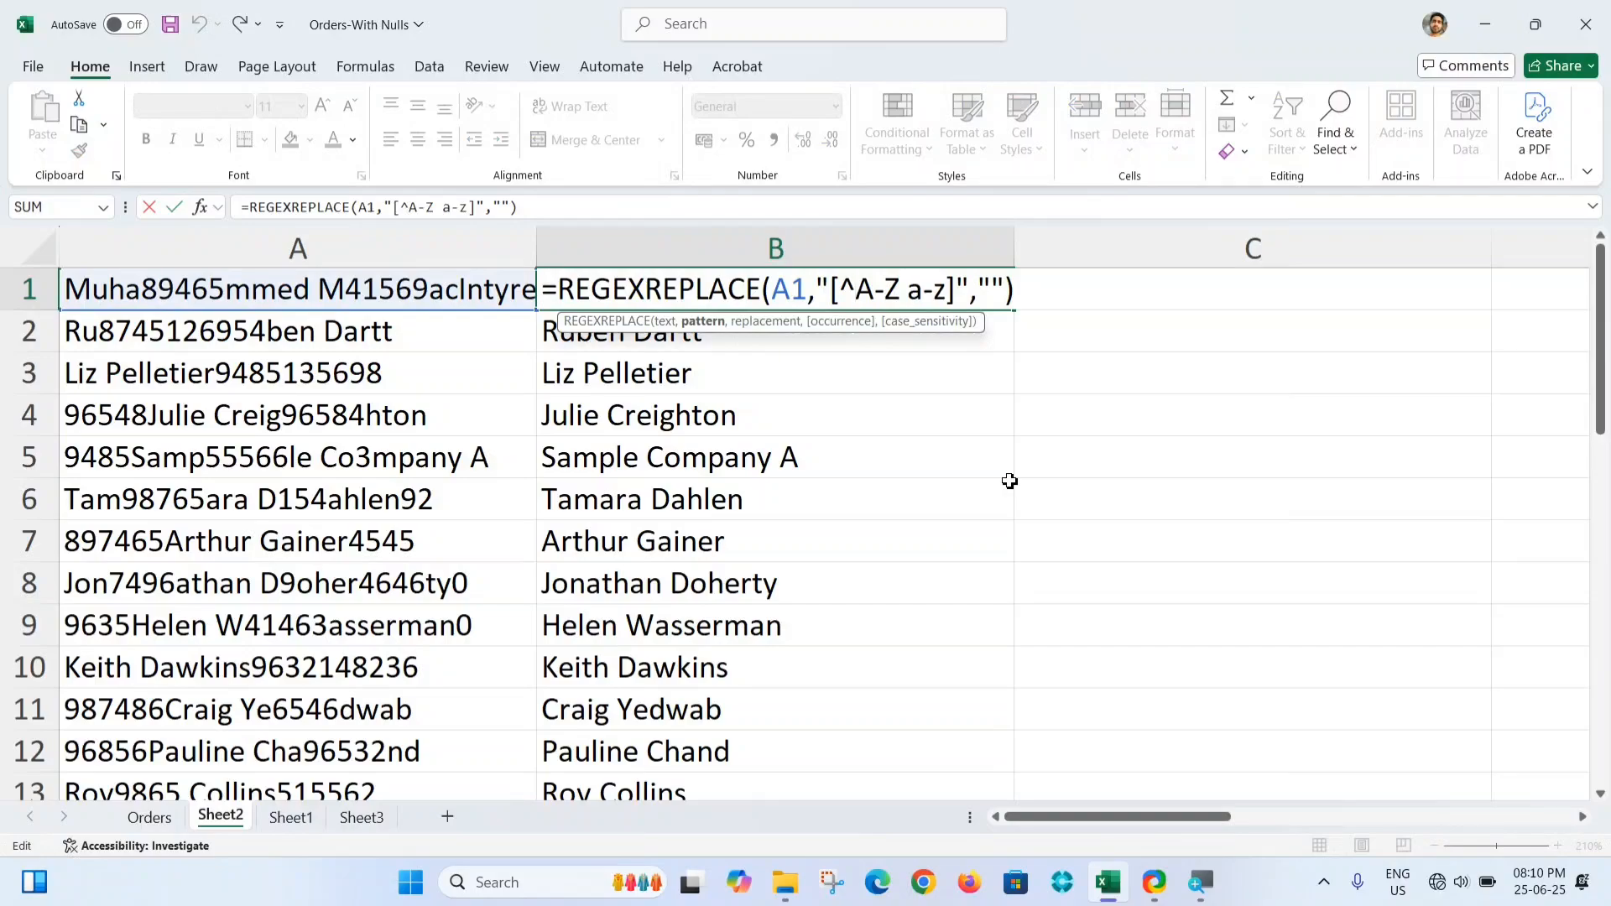
pyautogui.press('BackSpace')
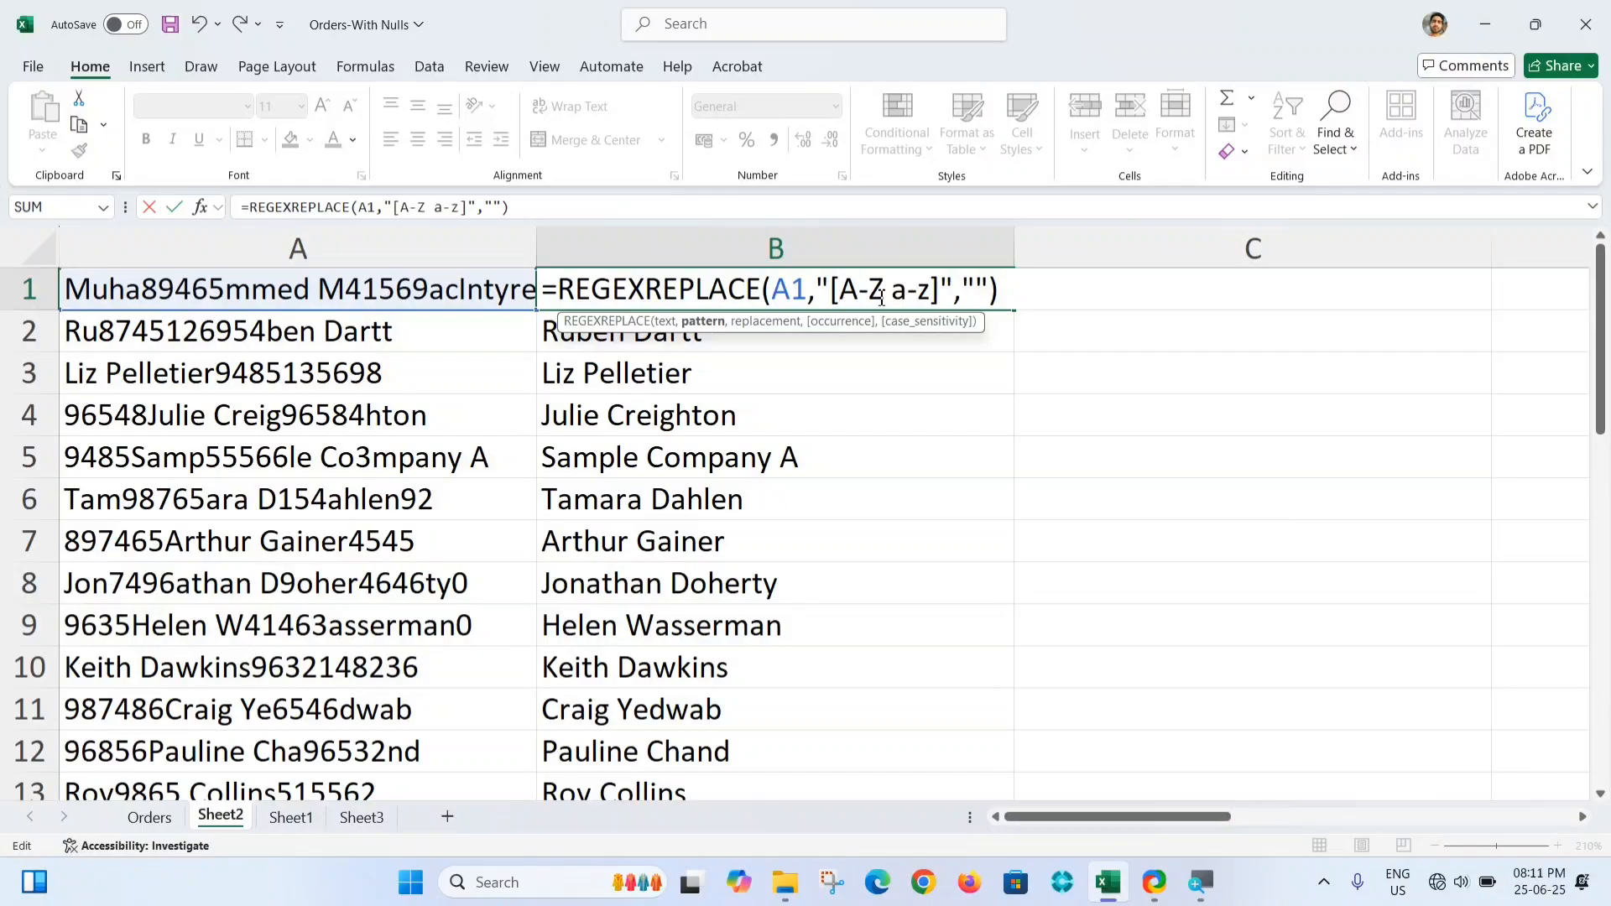
pyautogui.write('^')
pyautogui.press('Return')
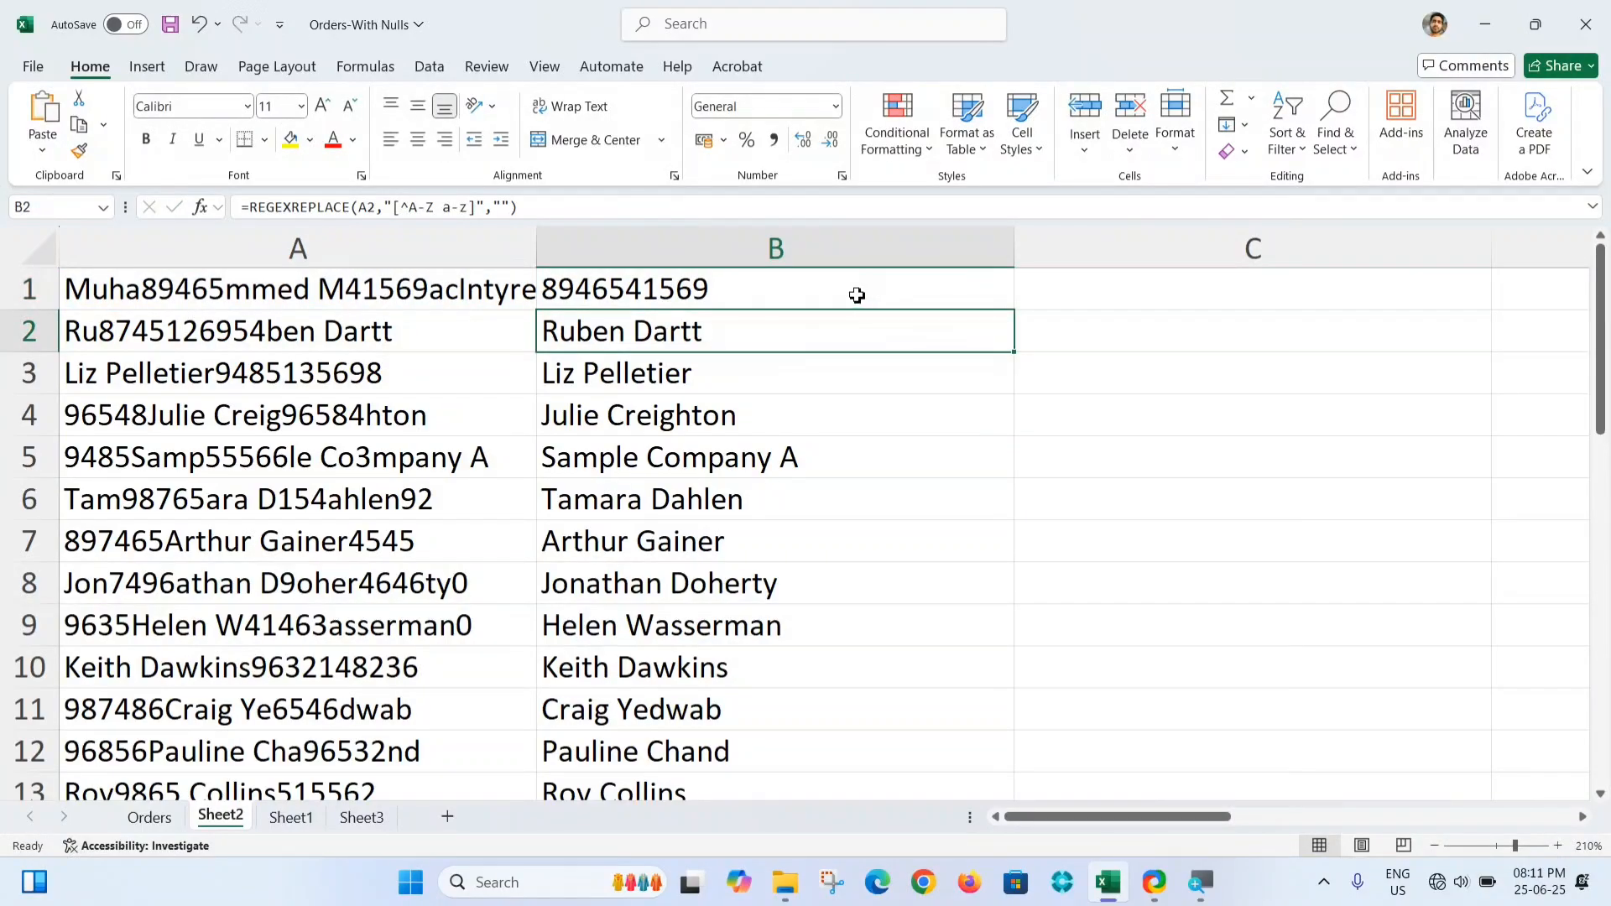
# - Fill the B1 formula without the caret down the whole of column B
pyautogui.click(857, 295)
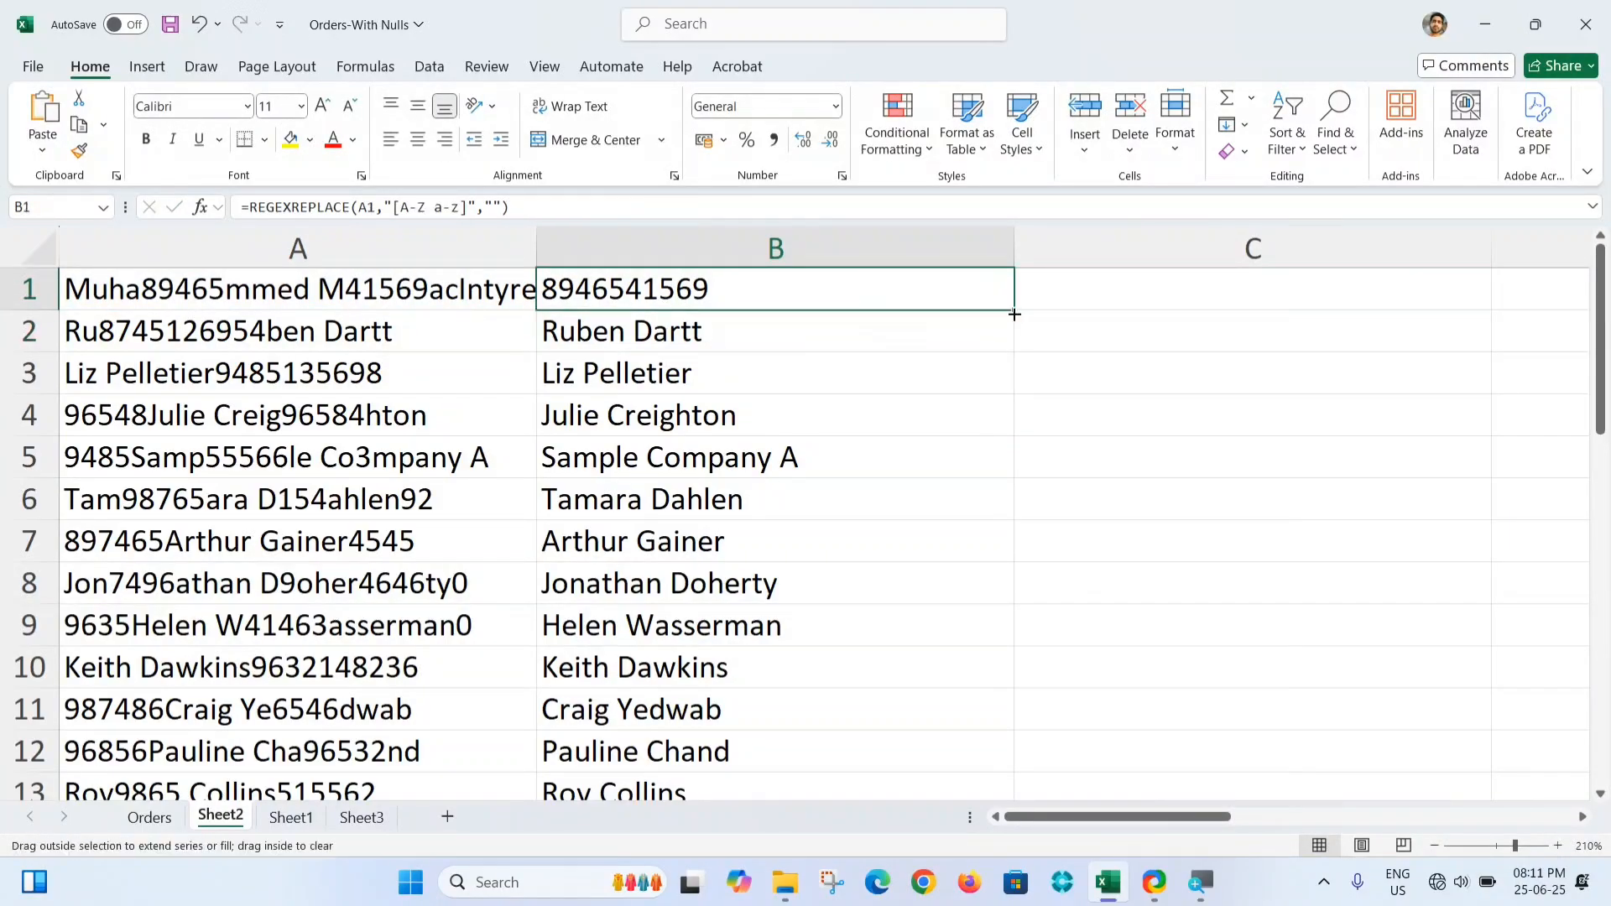
pyautogui.doubleClick(1015, 314)
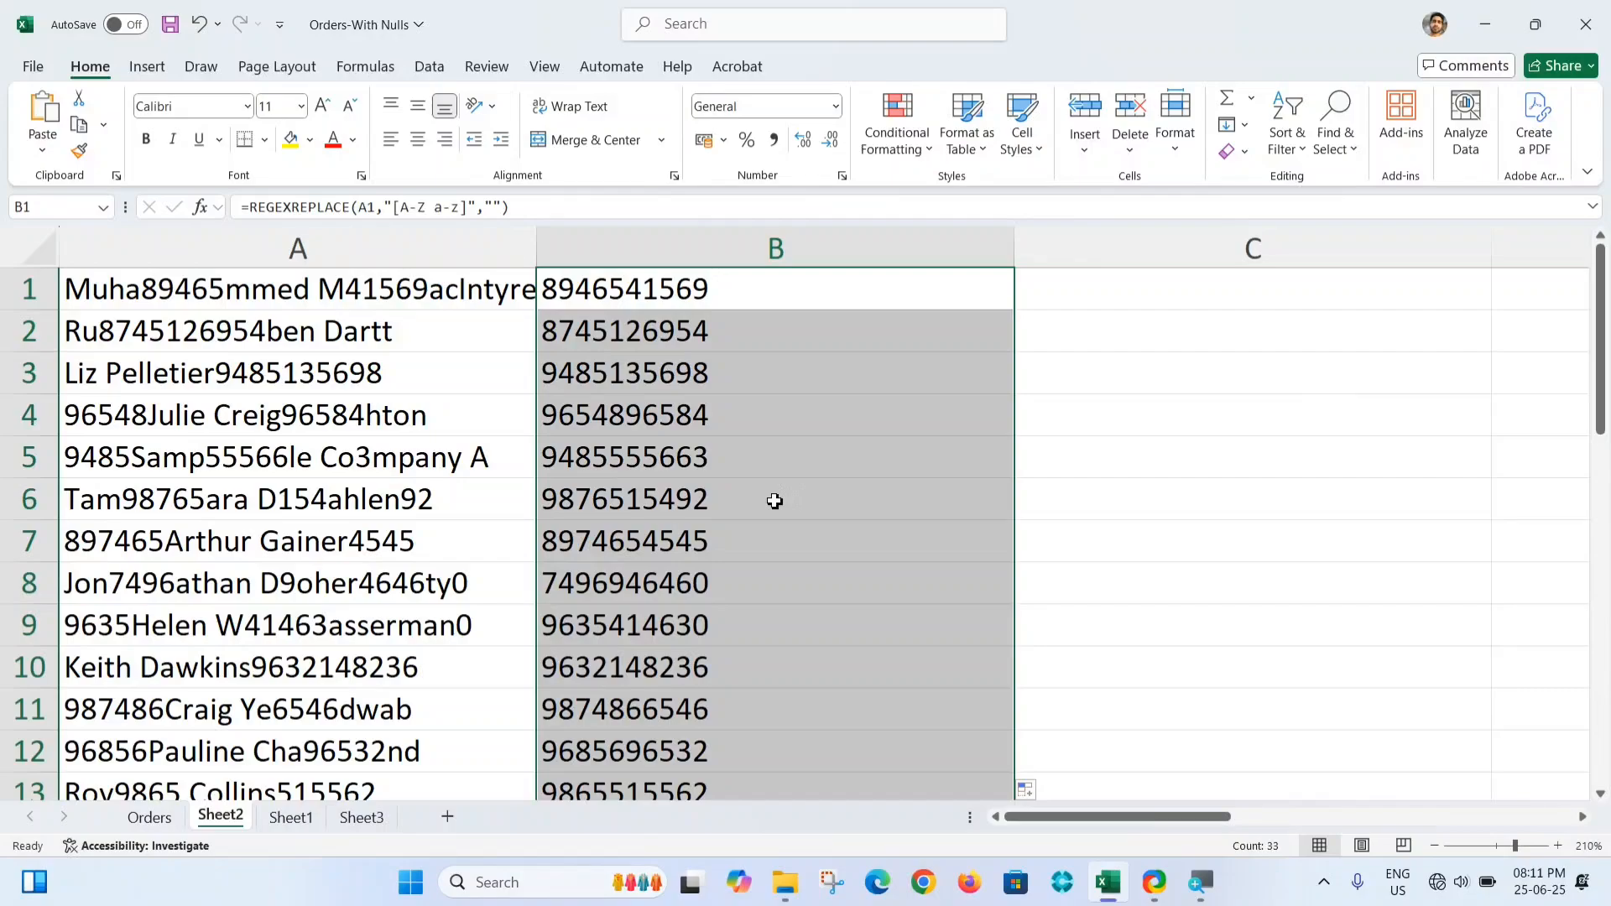
pyautogui.press('Down')
pyautogui.press('Up')
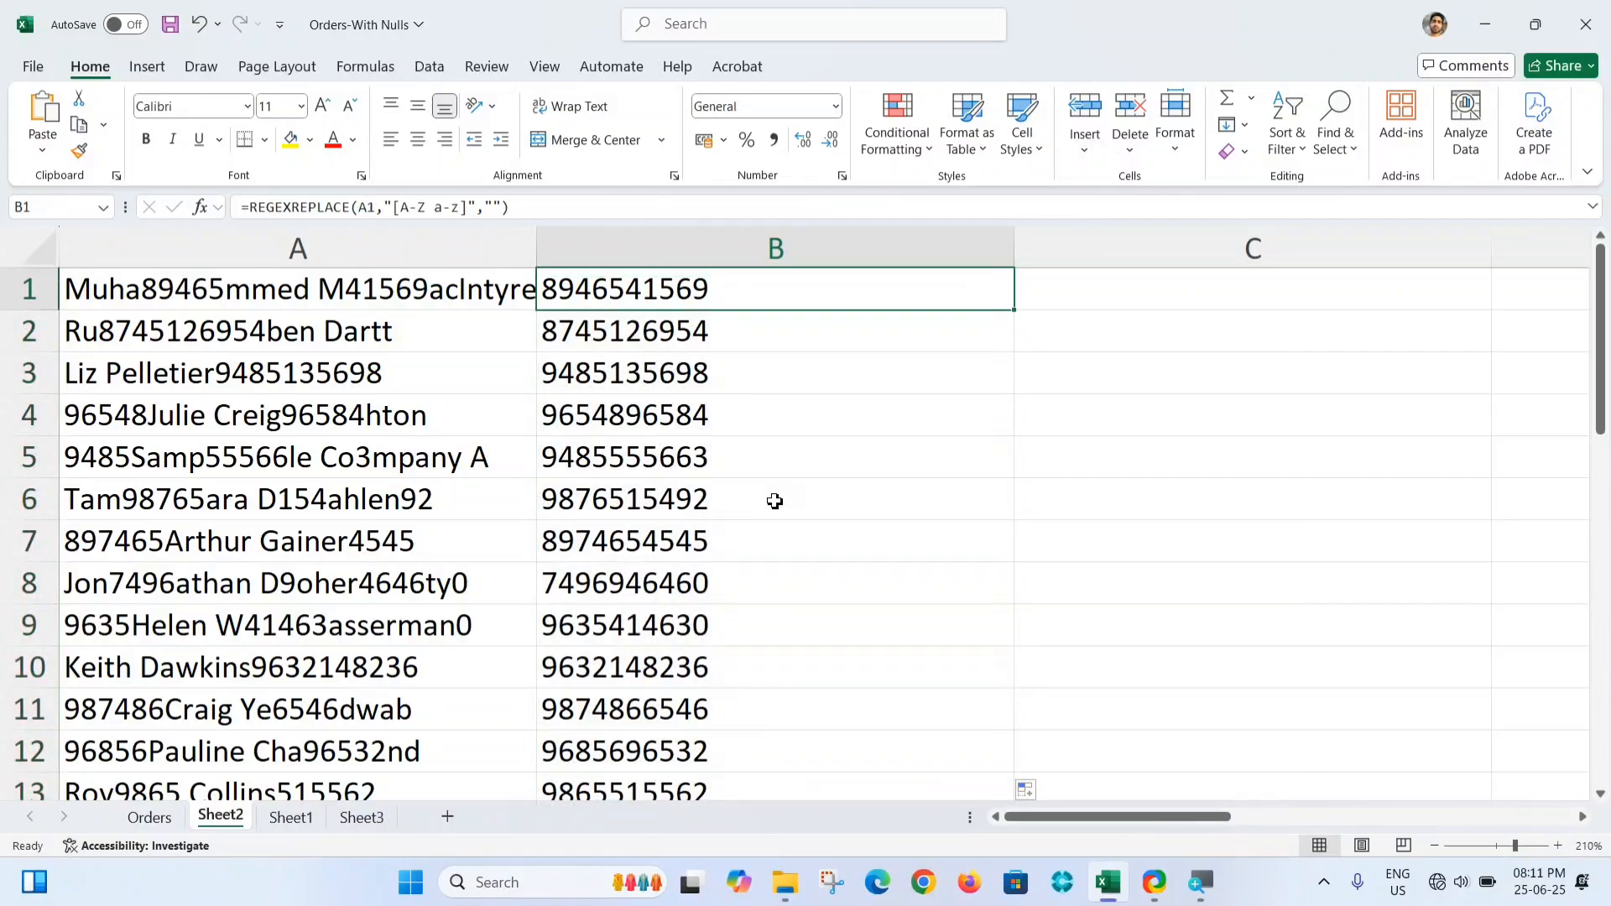
# - Undo the fill in column B and the removal of the caret from the B1 formula
pyautogui.hotkey('ctrl', 'z')
pyautogui.hotkey('ctrl', 'z')
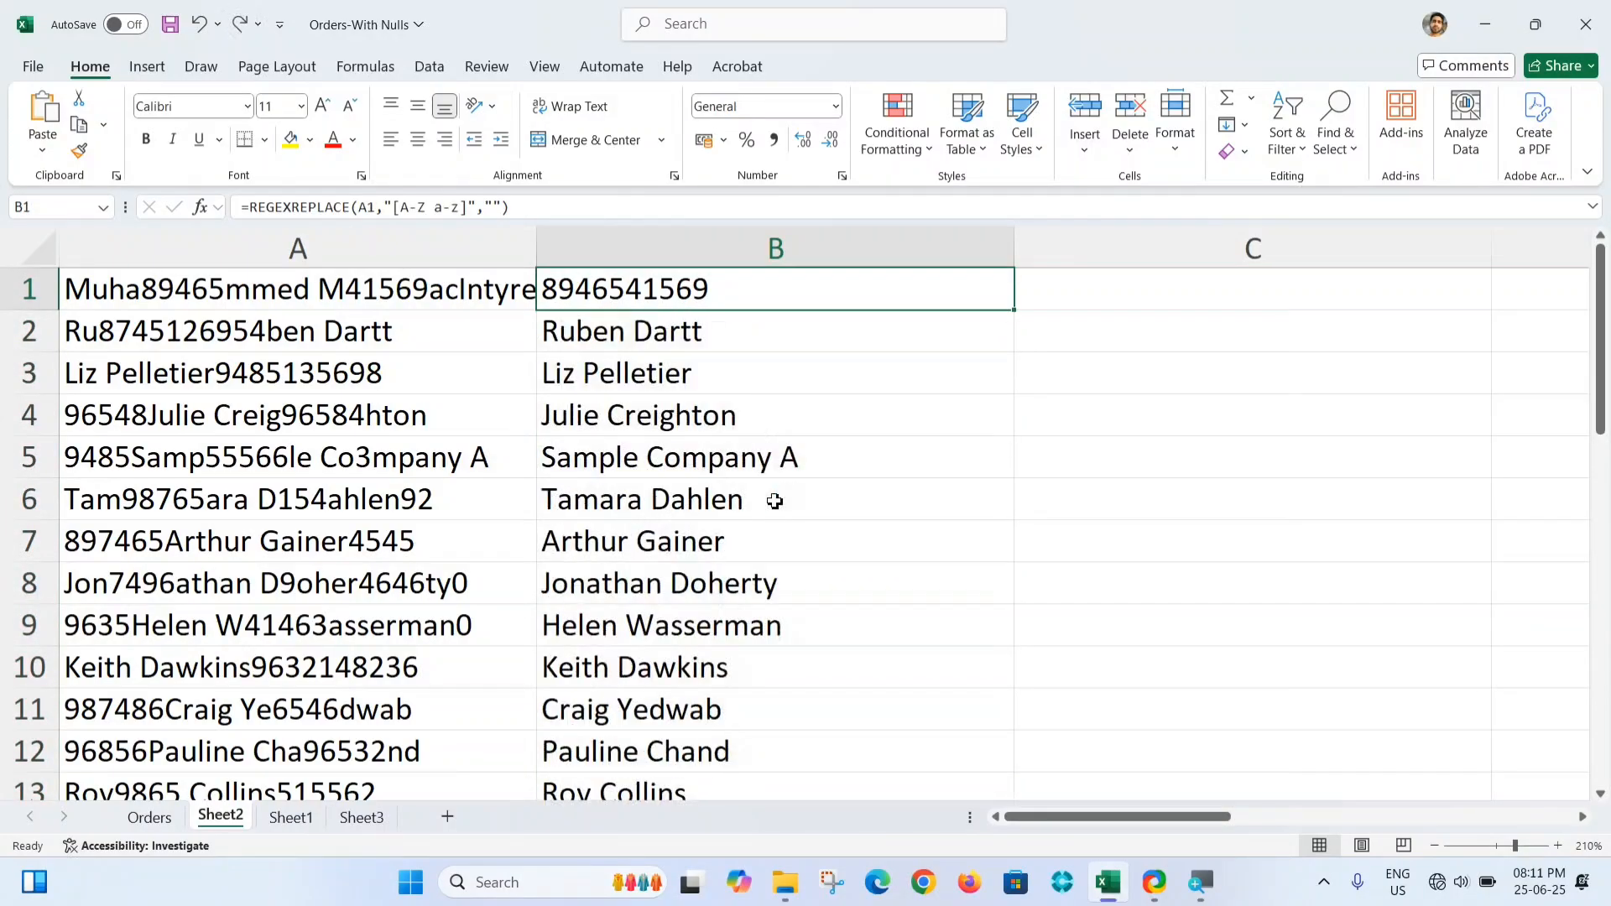
pyautogui.press('Right')
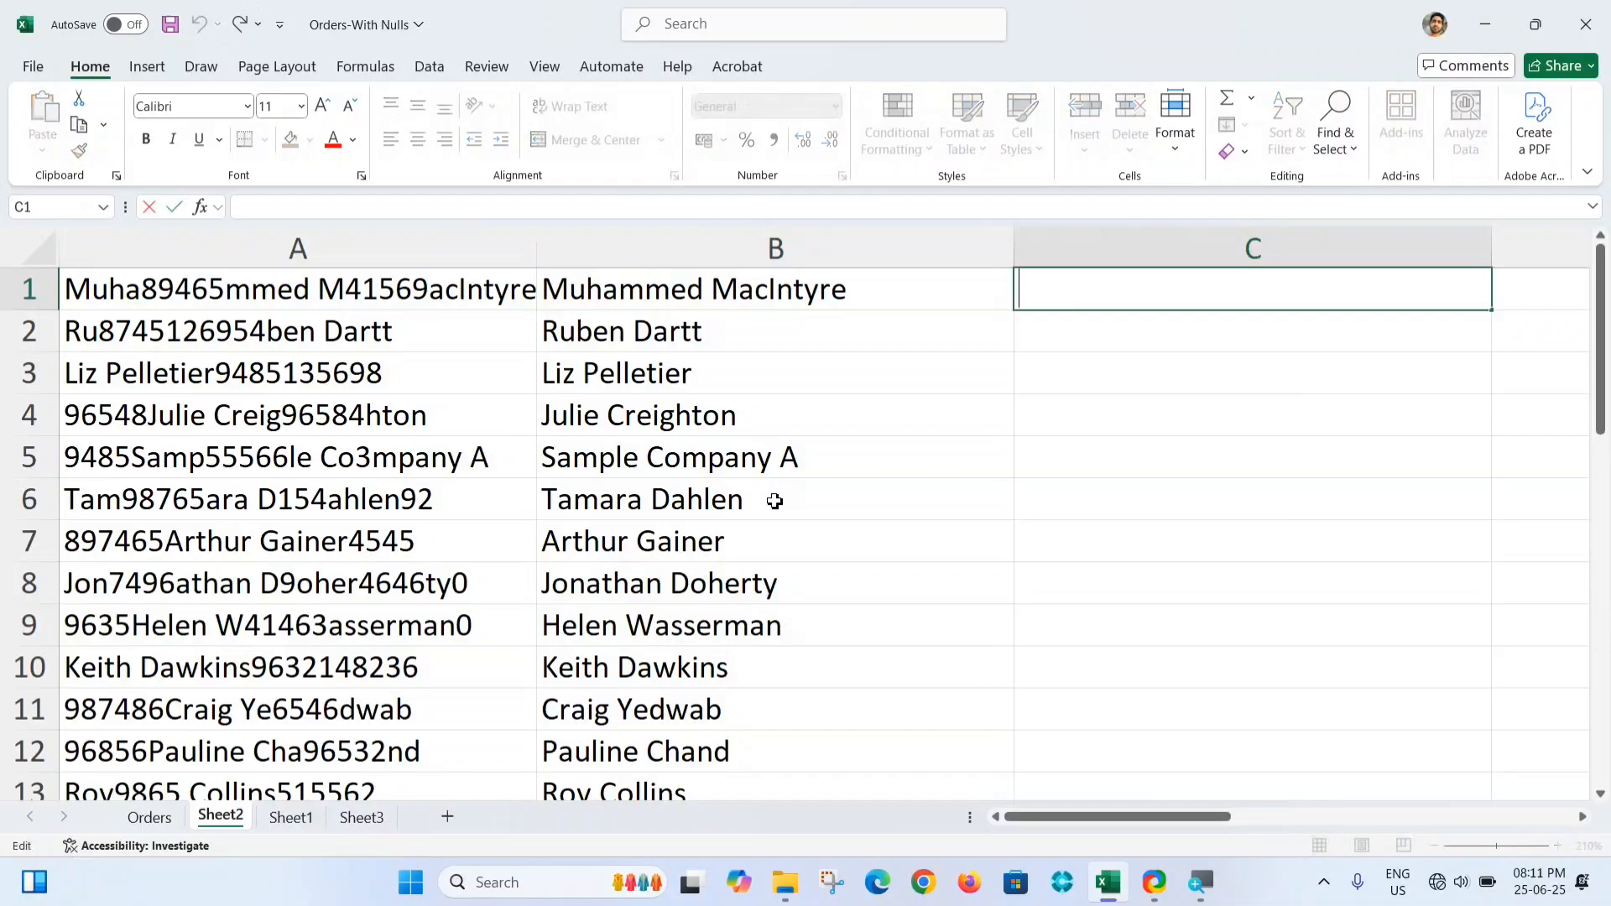
pyautogui.press('Left')
pyautogui.press('F2')
pyautogui.hotkey('ctrl', 'Return')
# - Enter =REGEXREPLACE(A1,"[0-9]","") in cell C1, using A1 as the text and an empty replacement
pyautogui.press('Right')
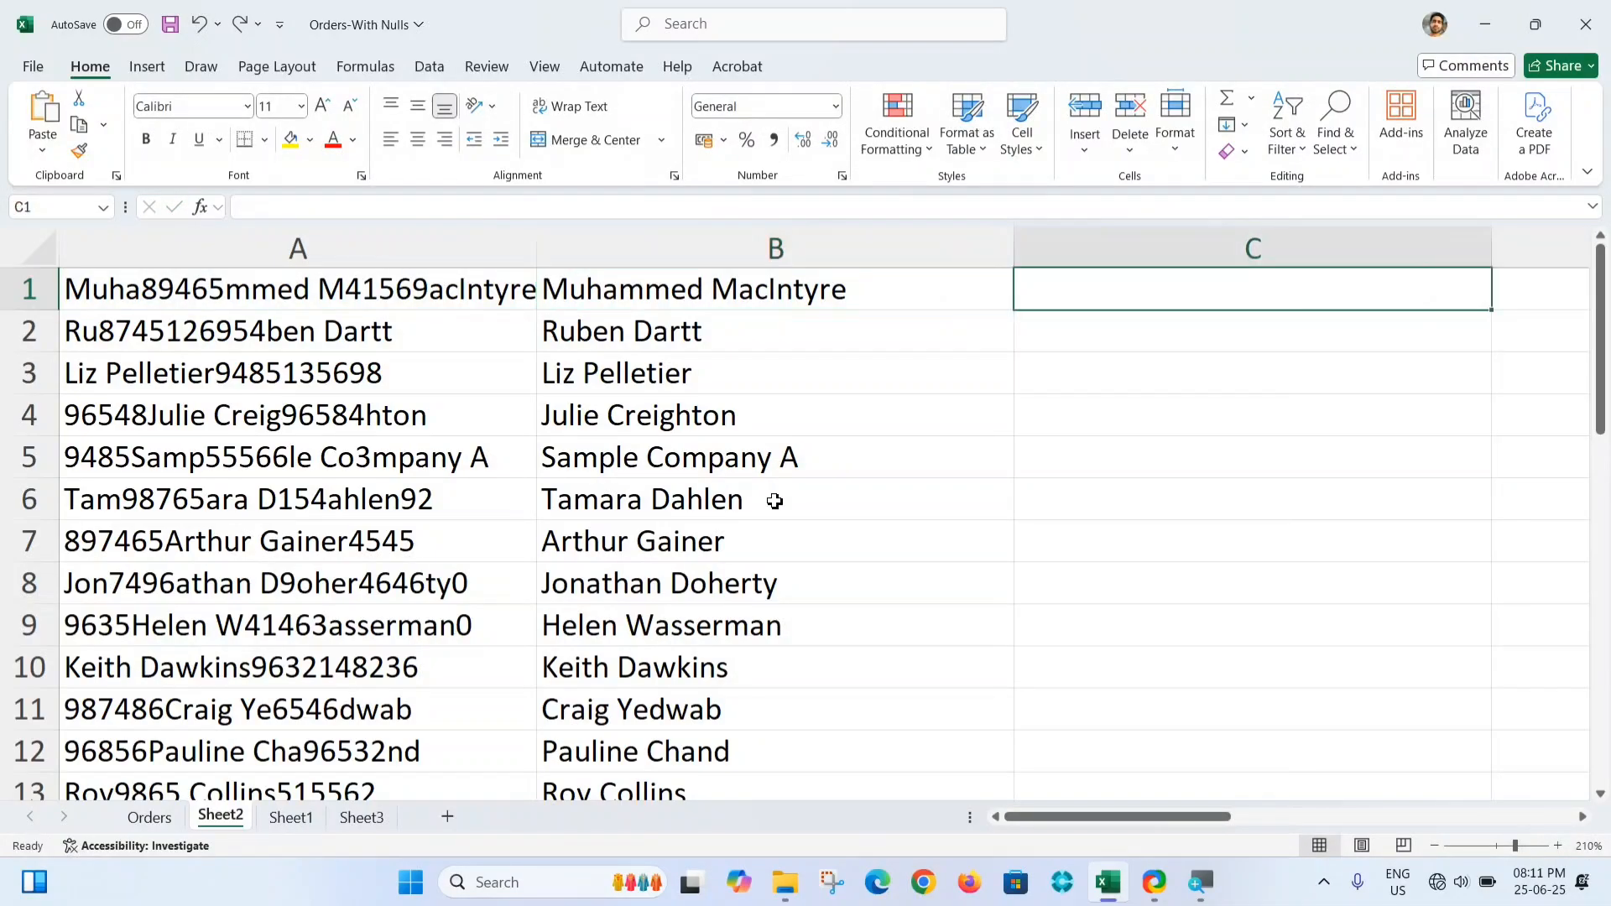
pyautogui.write('=rege')
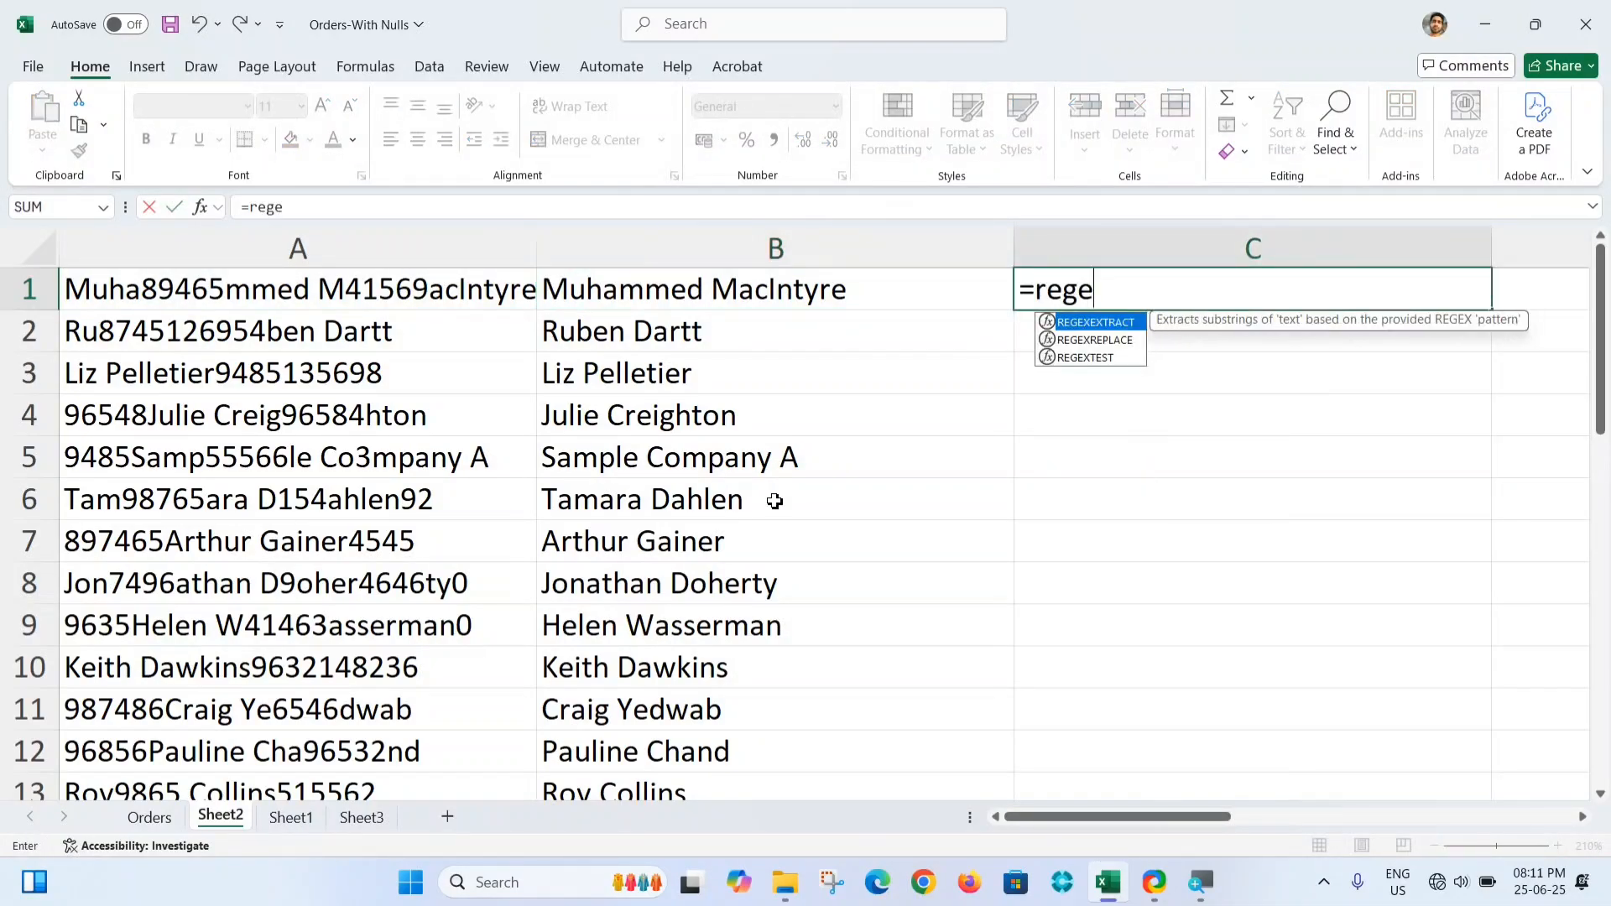
pyautogui.press('Down')
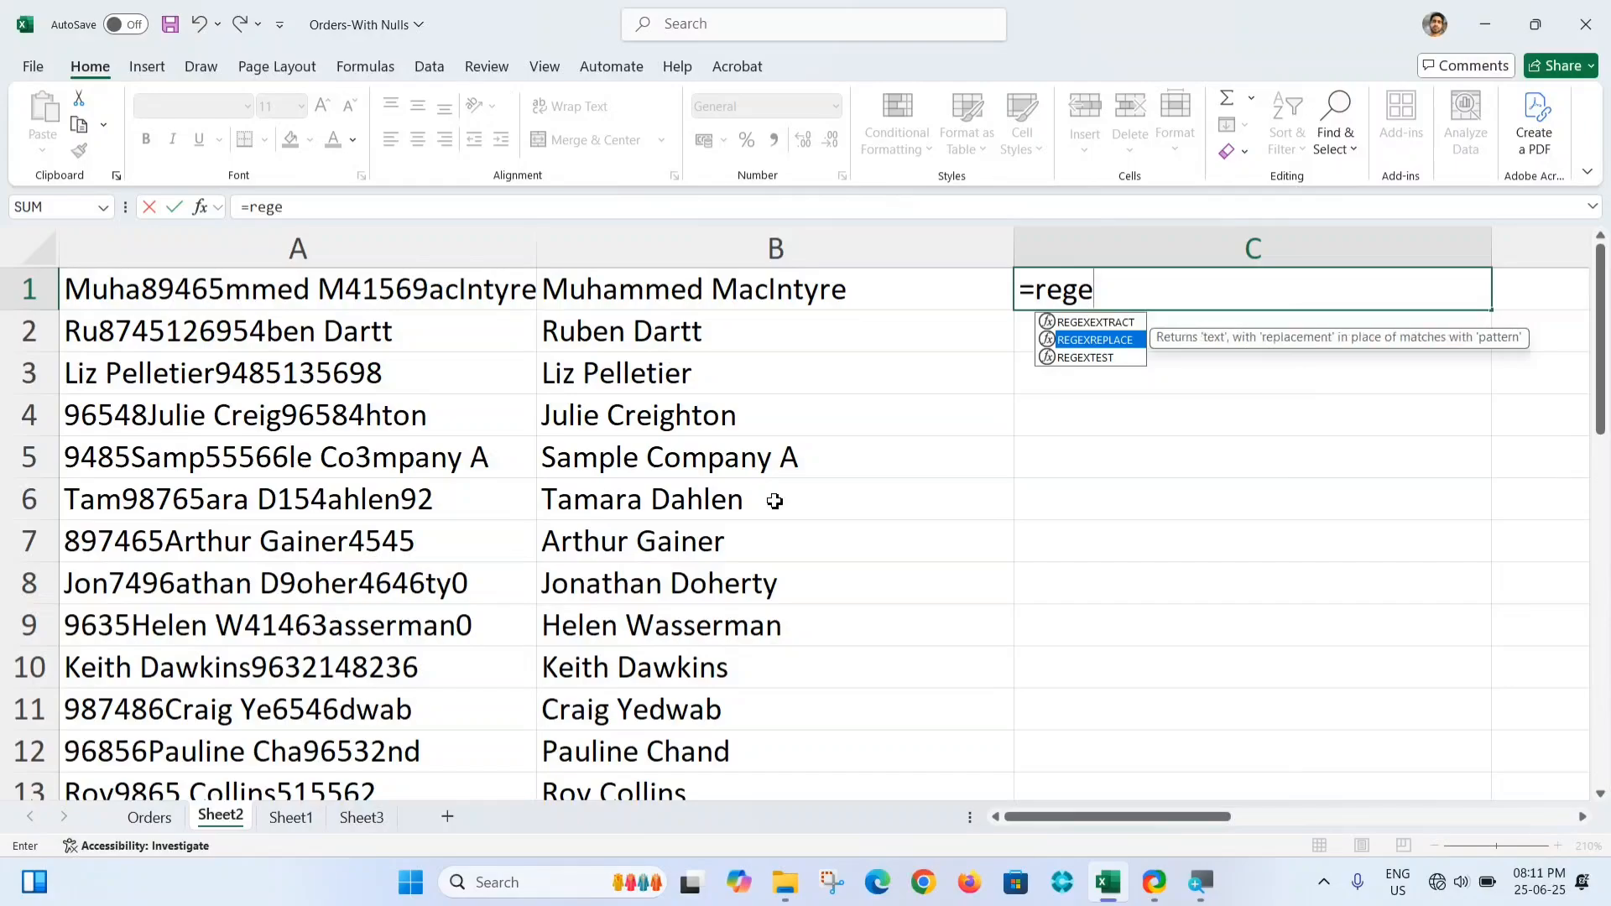
pyautogui.press('Tab')
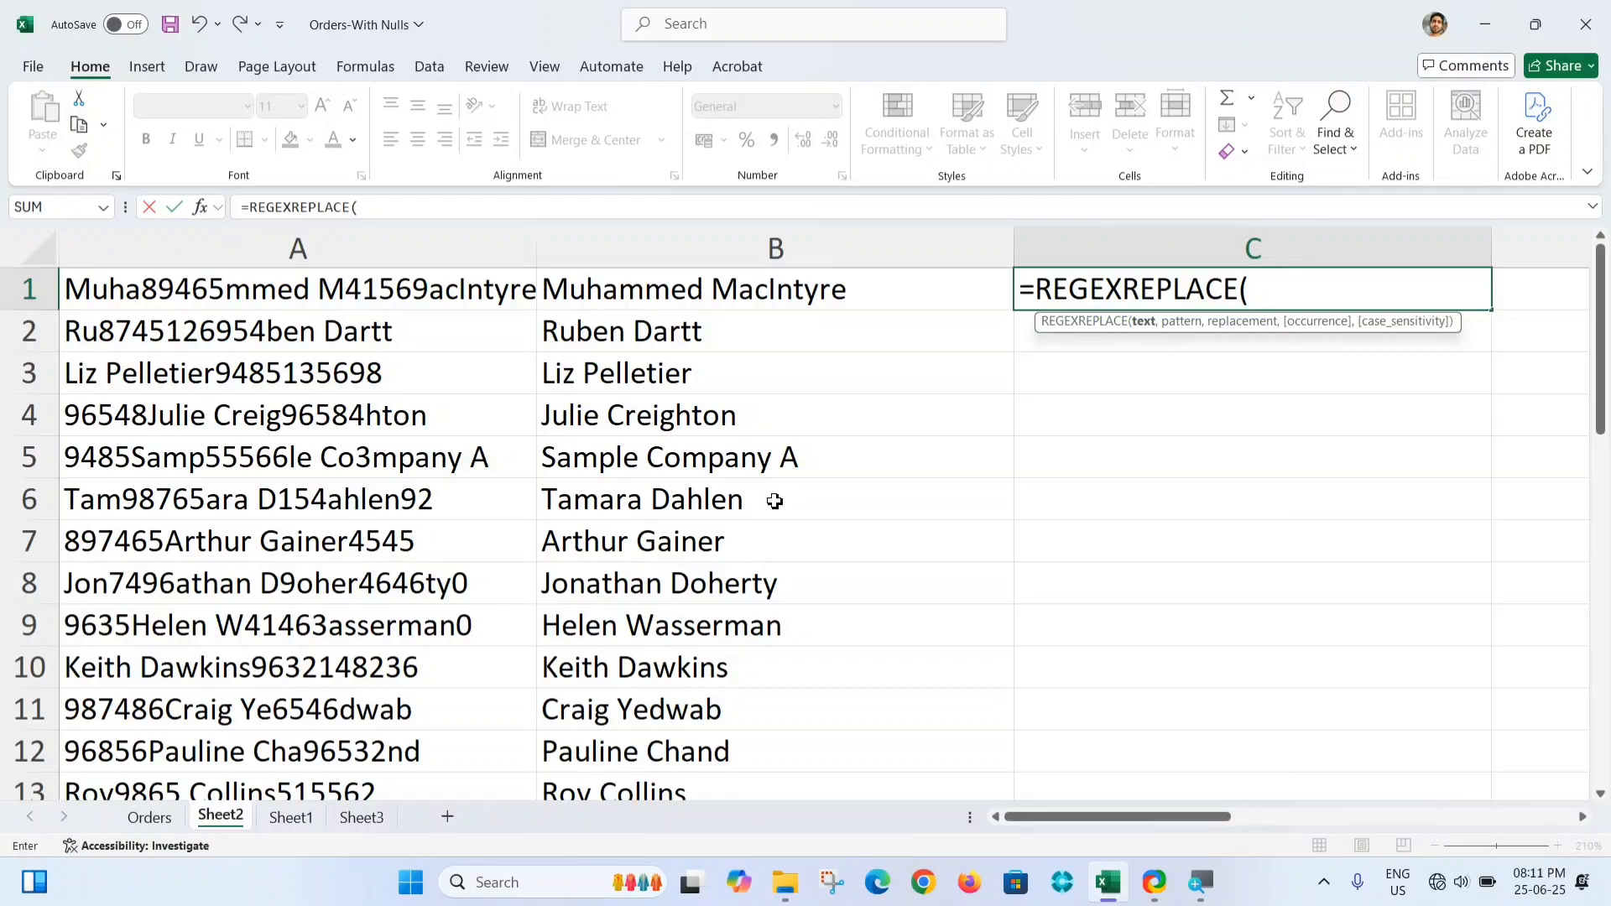
pyautogui.press('Left')
pyautogui.press('Left')
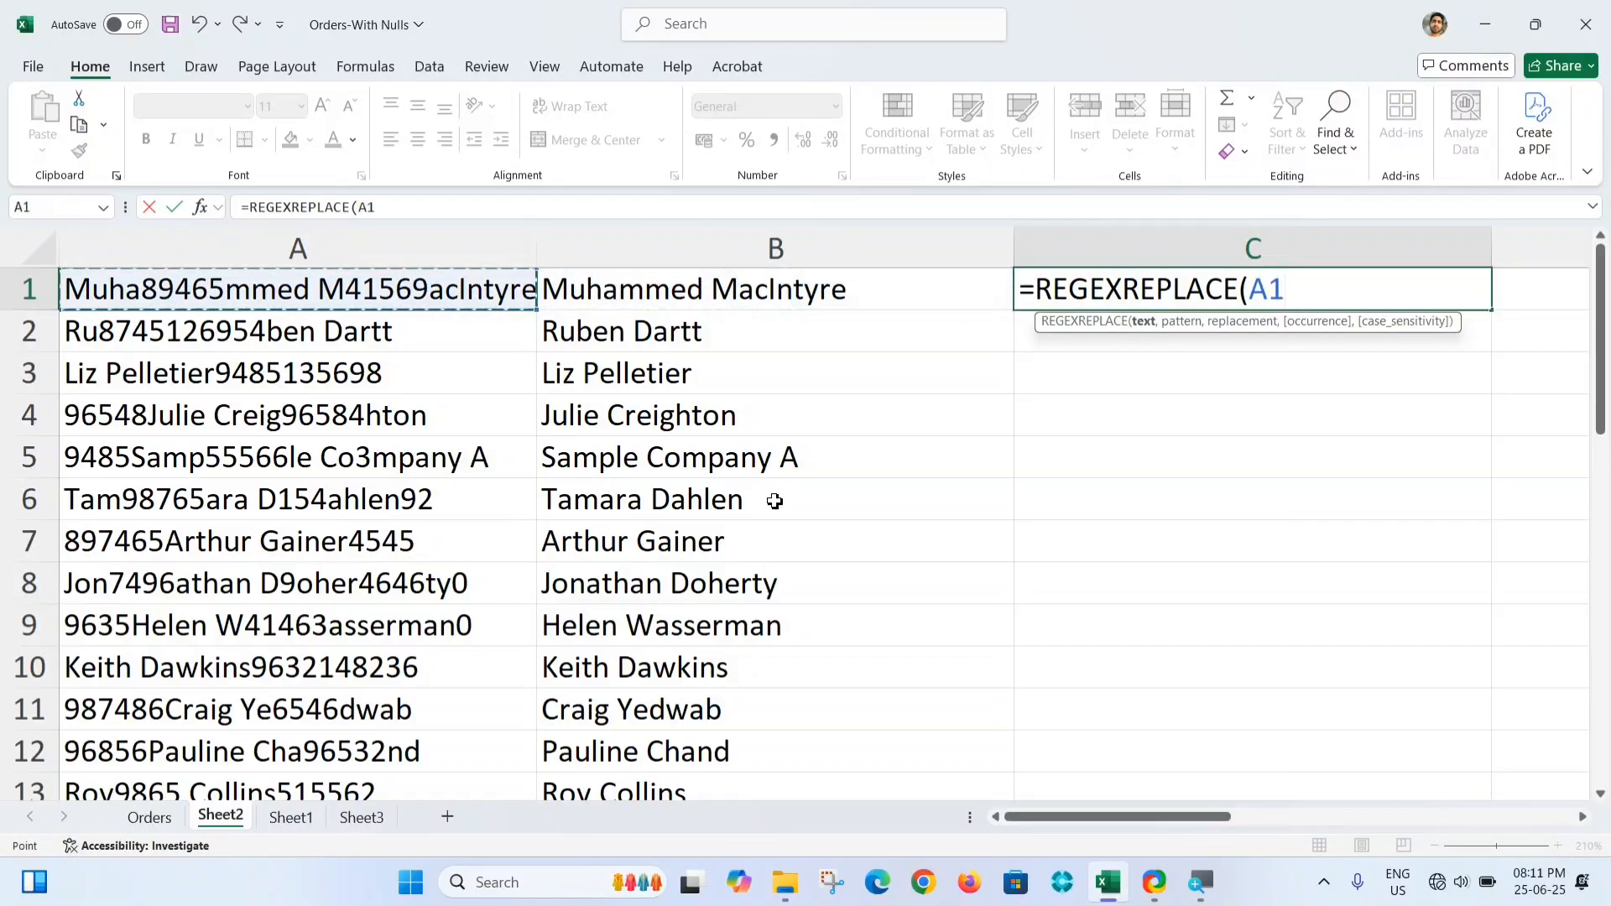
pyautogui.write(',')
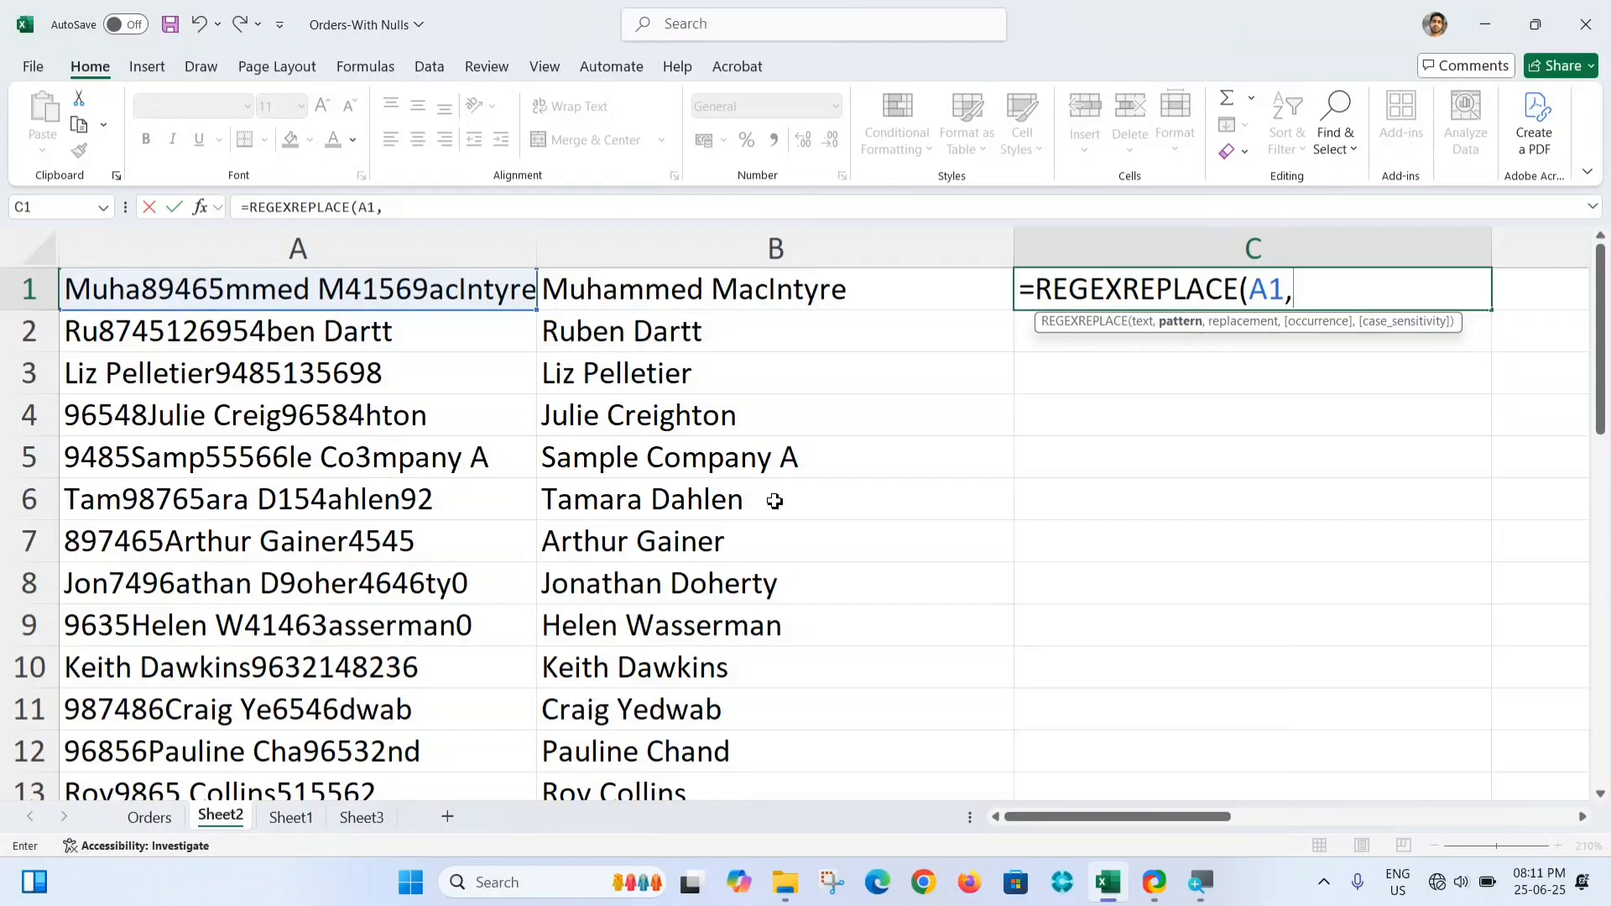
pyautogui.write('"[0-9')
pyautogui.write(']"')
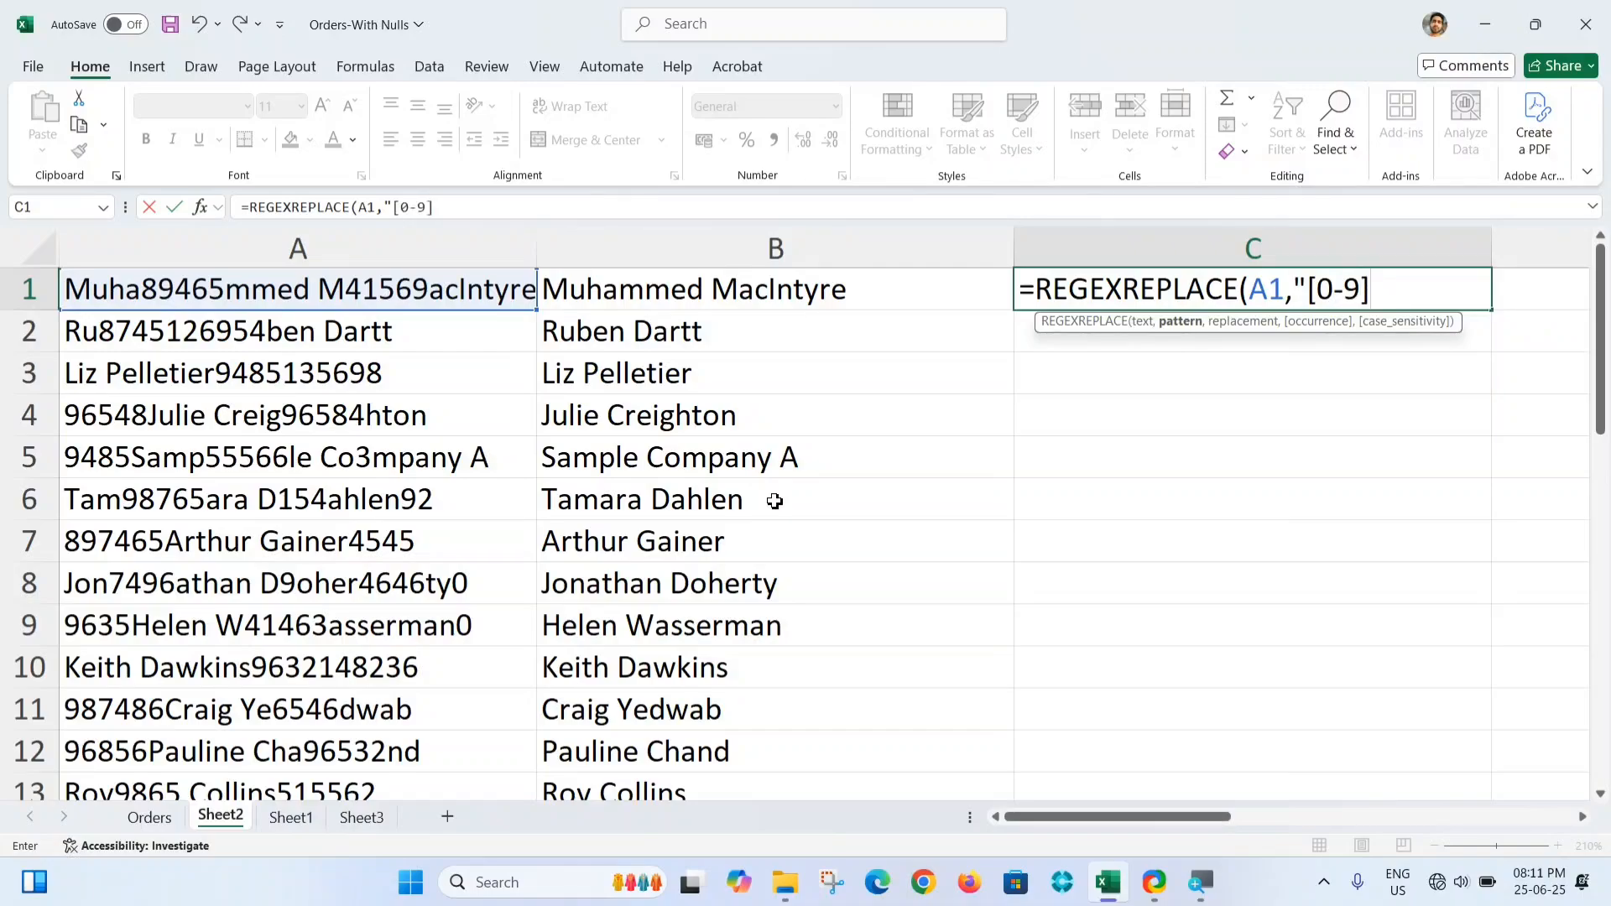
pyautogui.write(',"")')
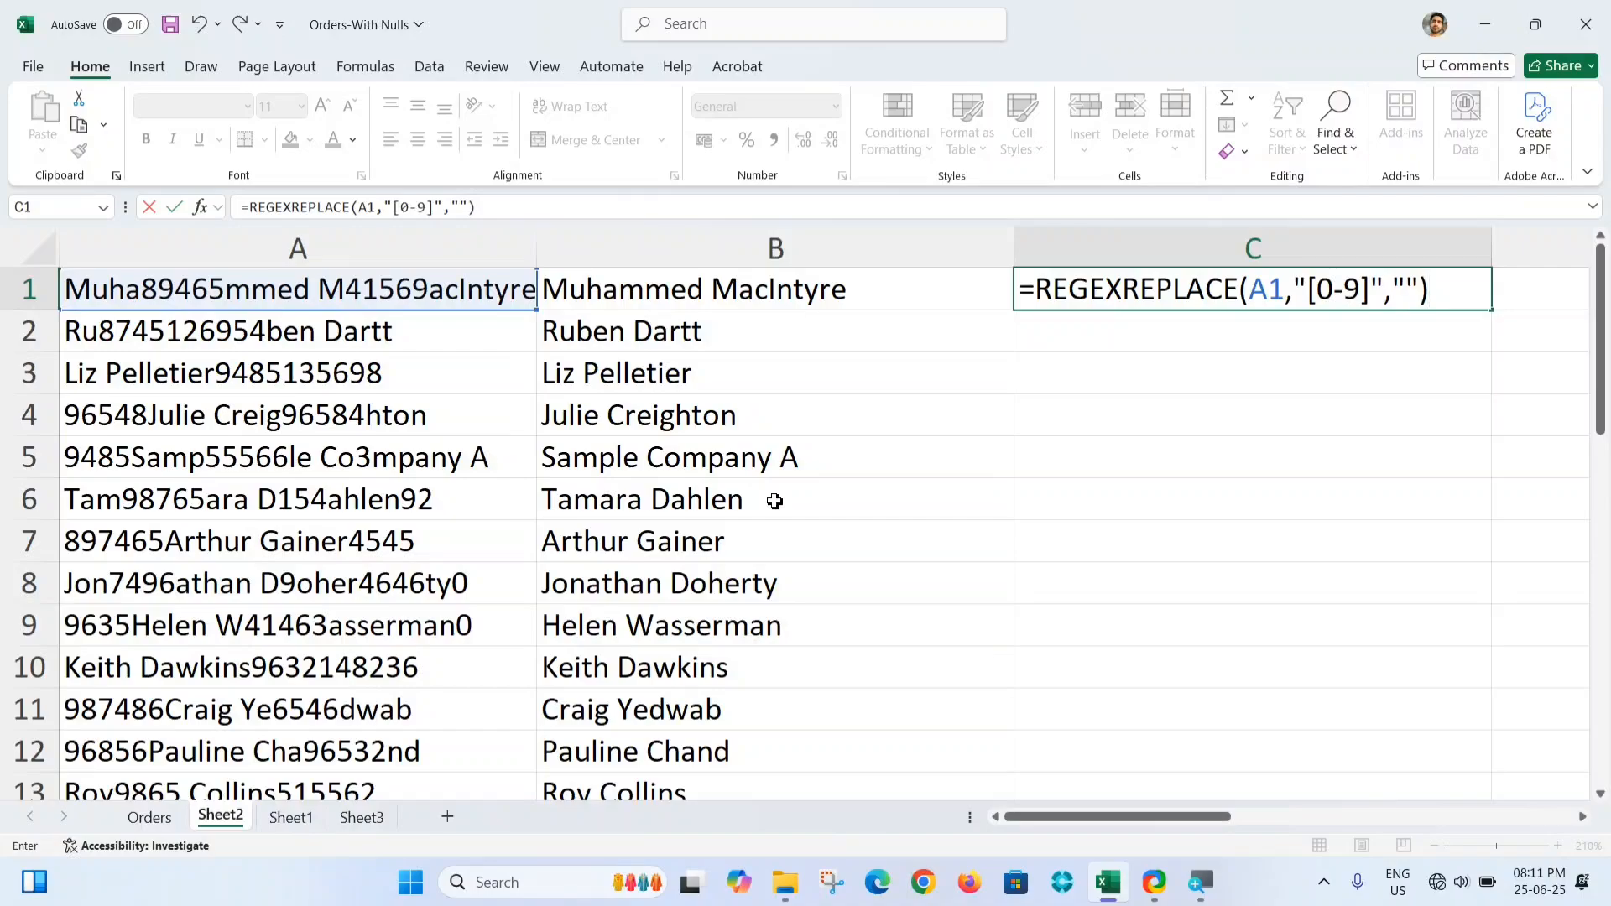
# - Insert a caret before 0-9 in the C1 formula, making the pattern "[^0-9]", and commit it
pyautogui.click(1324, 290)
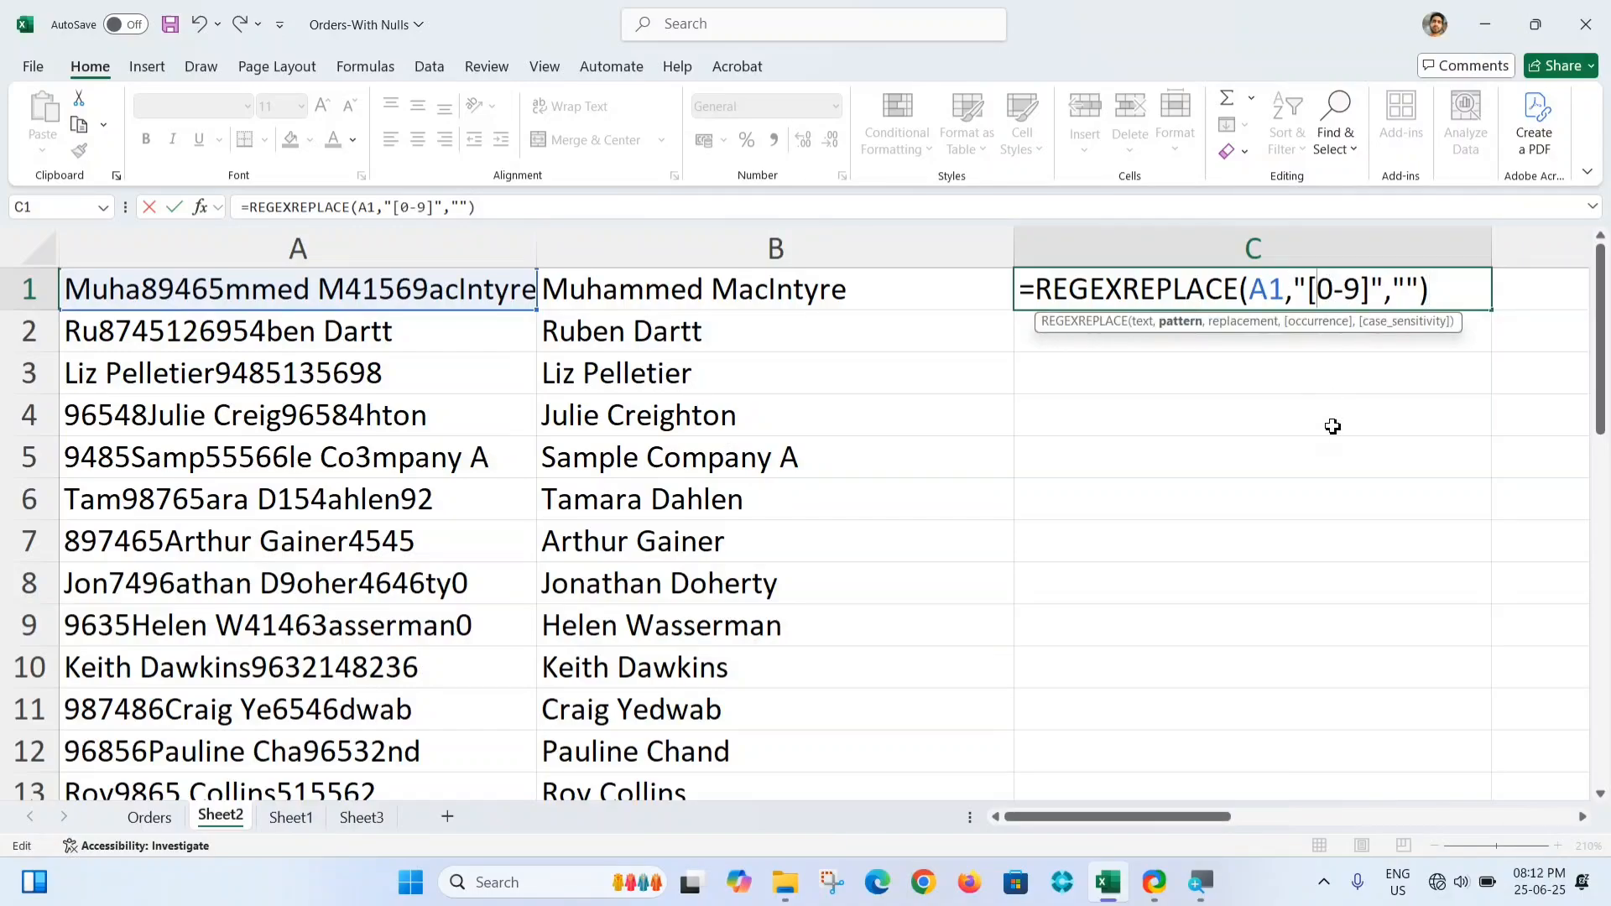
pyautogui.write('^')
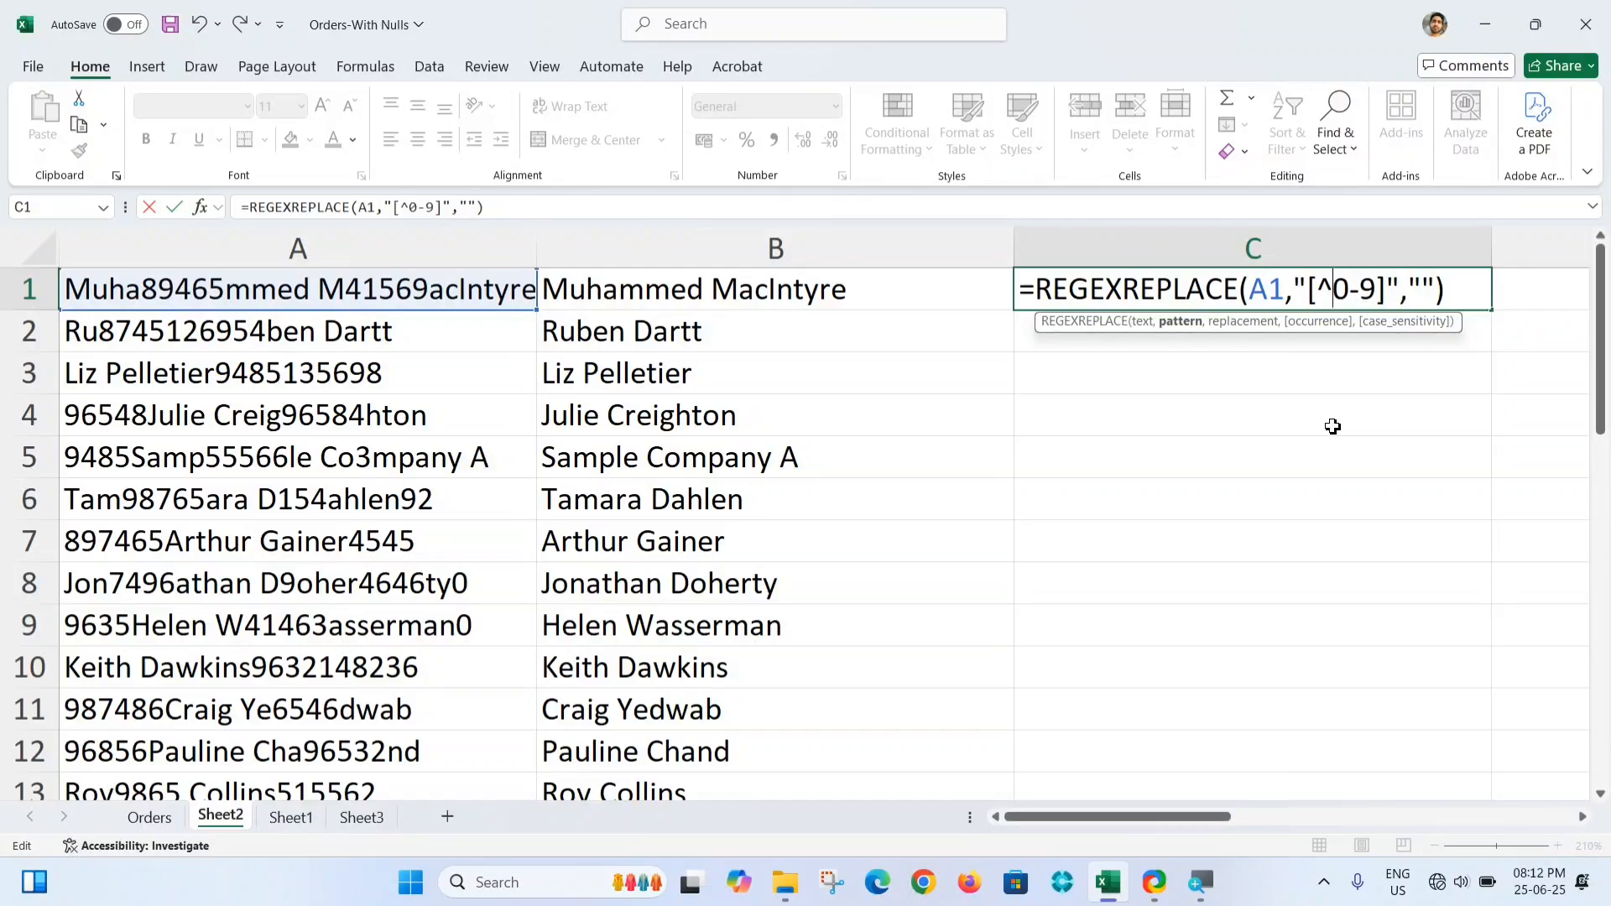
pyautogui.press('Return')
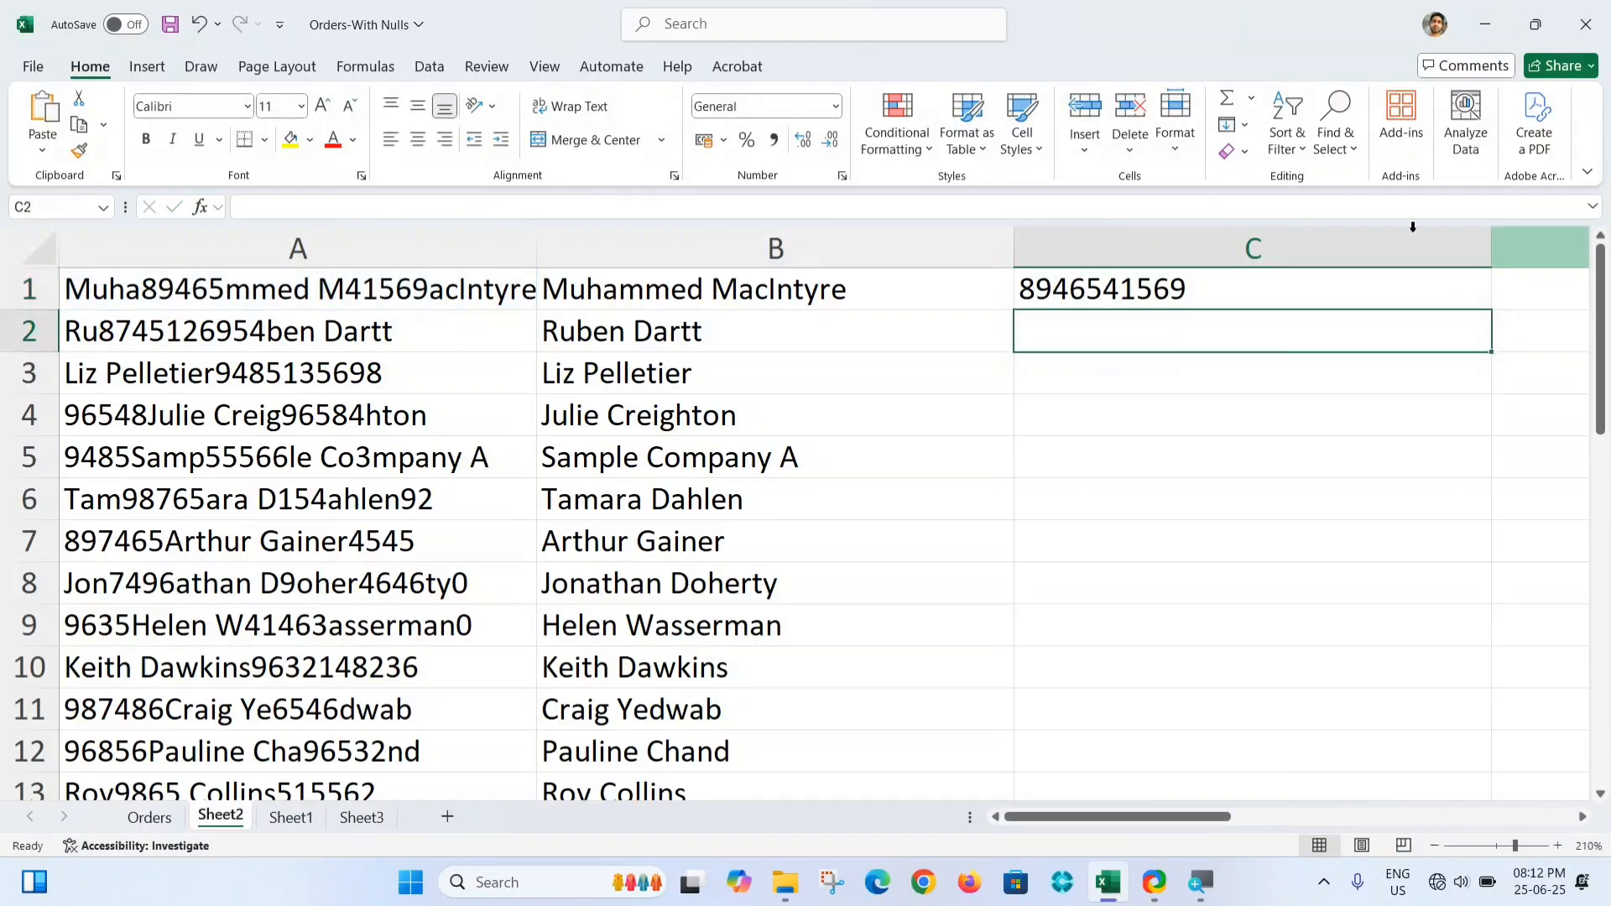
# - Narrow column B and fill the C1 formula down column C alongside the existing data
pyautogui.moveTo(1011, 234); pyautogui.dragTo(870, 245)
pyautogui.click(1005, 285)
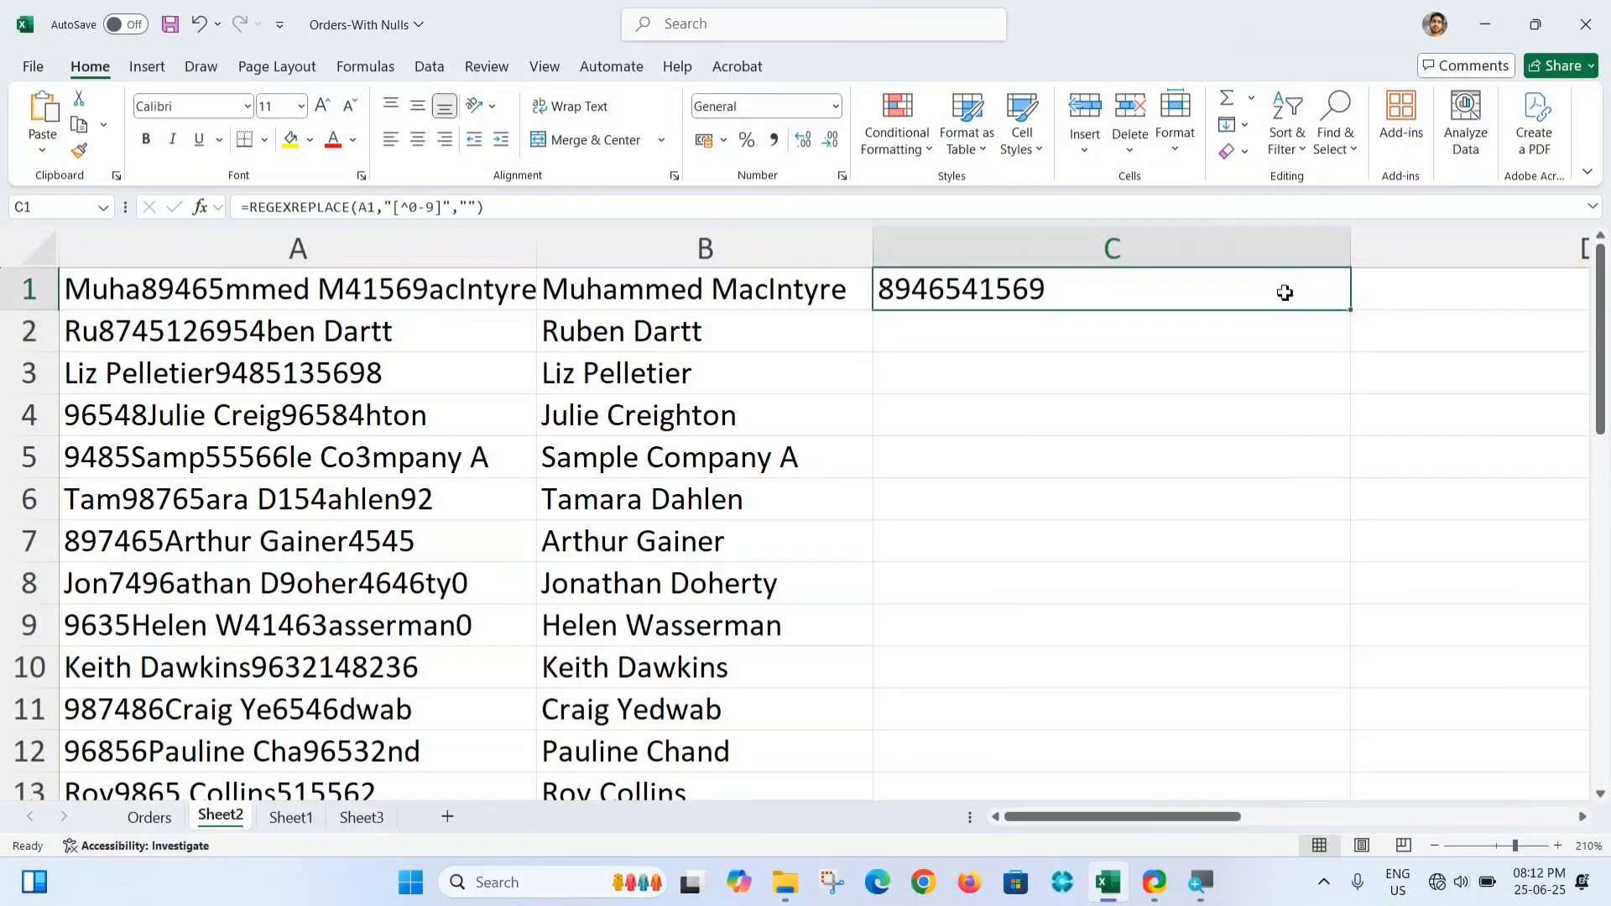
pyautogui.doubleClick(1354, 313)
# - Review the column C results from the first row down to the end of the data and back
pyautogui.click(623, 293)
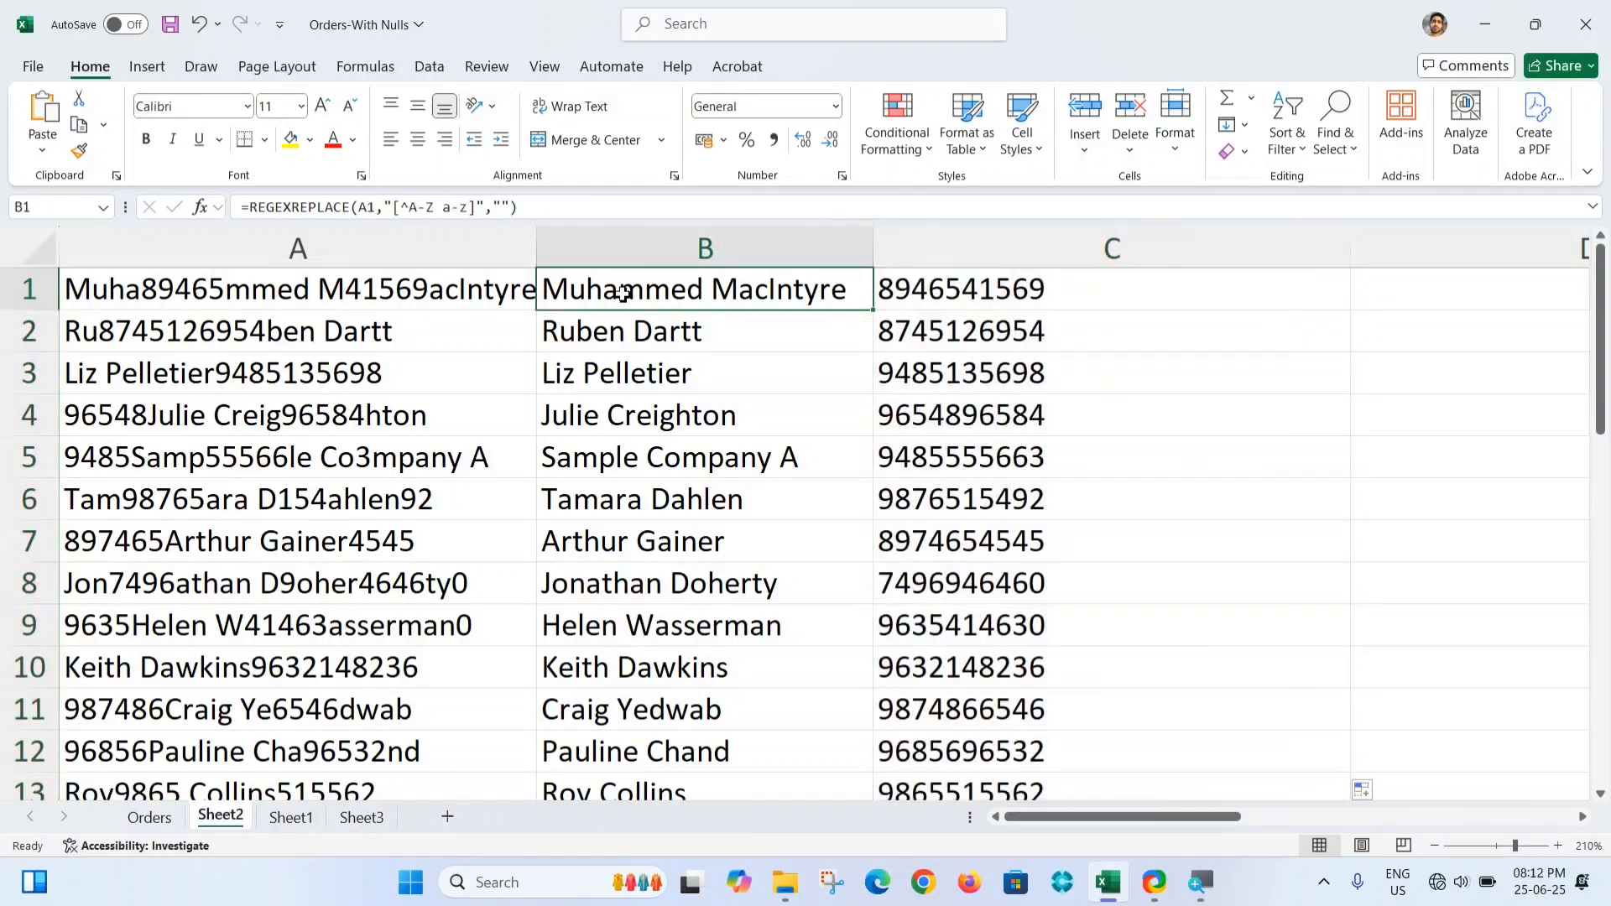
pyautogui.press('Right')
pyautogui.press('Down')
pyautogui.press('Down')
pyautogui.press('Down')
pyautogui.press('Down')
pyautogui.press('Down')
pyautogui.press('Down')
pyautogui.press('Down')
pyautogui.press('Down')
pyautogui.press('Down')
pyautogui.press('Down')
pyautogui.press('Down')
pyautogui.press('Down')
pyautogui.press('Down')
pyautogui.press('Down')
pyautogui.press('Down')
pyautogui.press('Down')
pyautogui.press('Down')
pyautogui.press('Down')
pyautogui.press('Down')
pyautogui.press('Down')
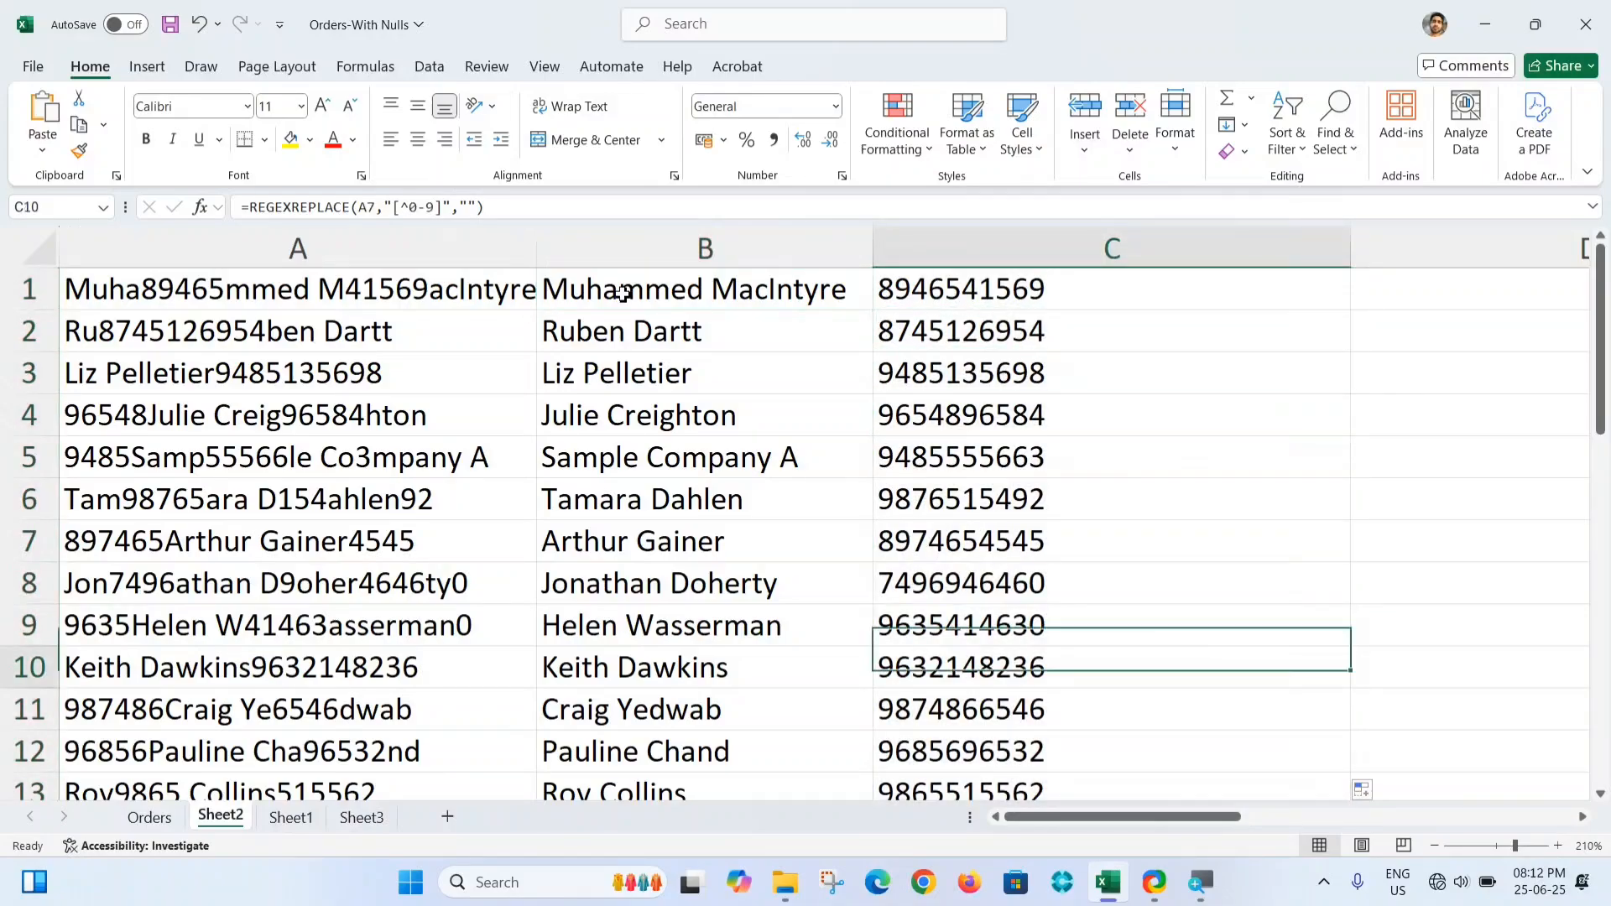
pyautogui.press('Down')
pyautogui.press('Down')
pyautogui.press('Down')
pyautogui.press('Down')
pyautogui.press('Down')
pyautogui.press('Down')
pyautogui.press('Down')
pyautogui.press('Down')
pyautogui.press('Down')
pyautogui.press('Up')
pyautogui.press('Up')
pyautogui.press('Up')
pyautogui.press('Up')
pyautogui.press('Up')
pyautogui.press('Up')
pyautogui.press('Up')
pyautogui.press('Up')
pyautogui.press('Up')
pyautogui.press('Up')
pyautogui.press('Up')
pyautogui.press('Up')
pyautogui.press('Up')
pyautogui.press('Up')
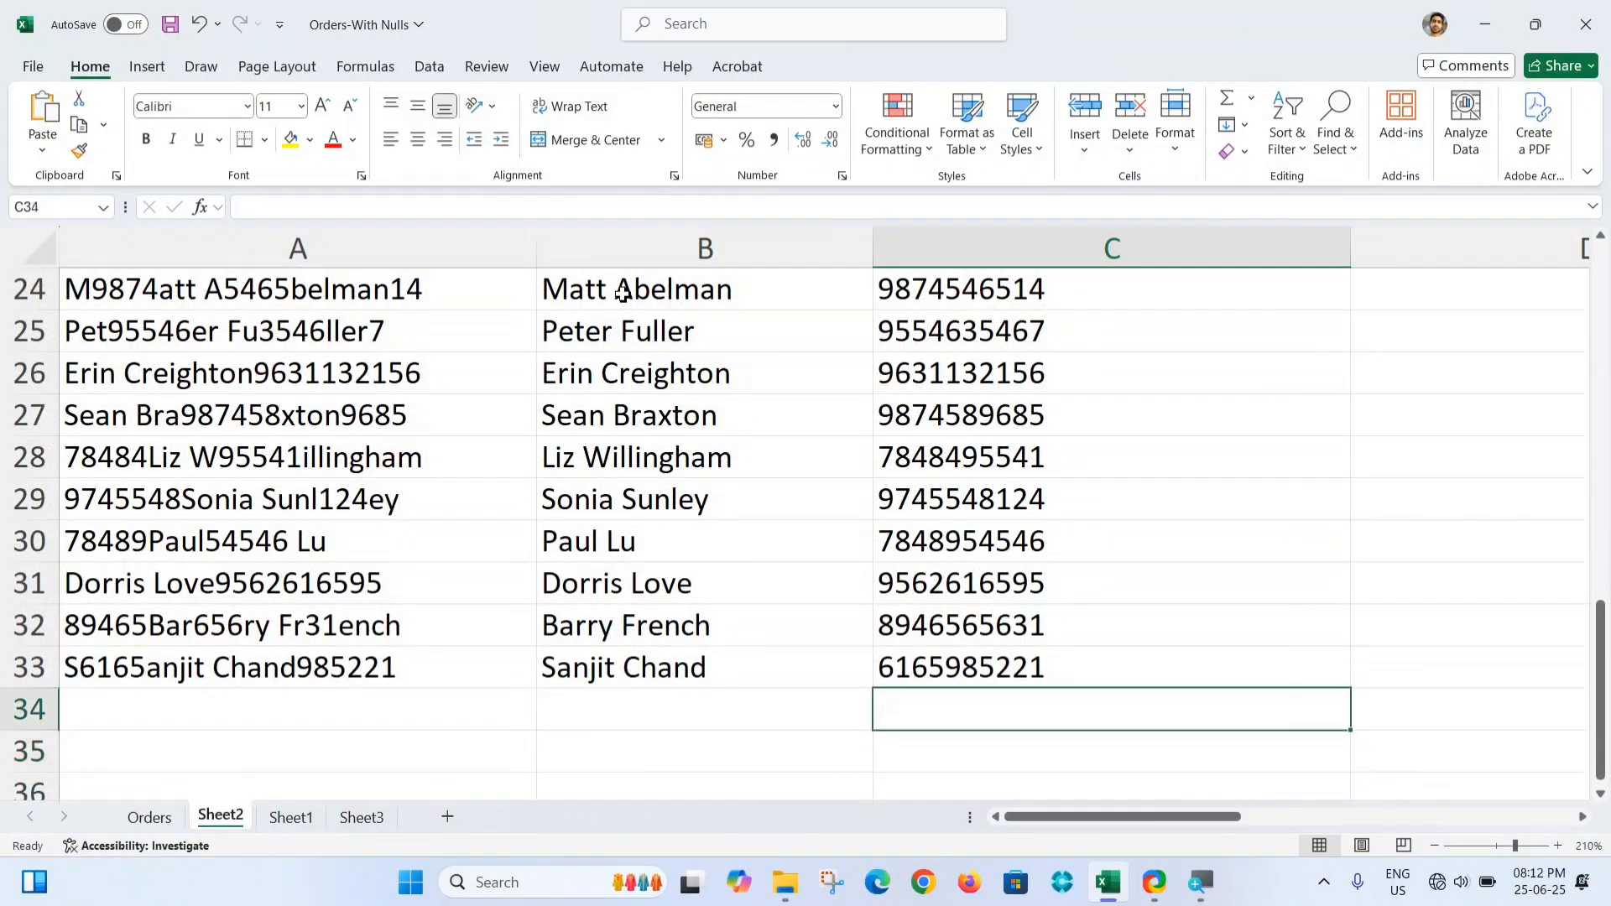
pyautogui.press('Up')
pyautogui.press('Up')
pyautogui.press('Up')
pyautogui.press('Up')
pyautogui.press('Up')
pyautogui.press('Up')
pyautogui.press('Up')
pyautogui.press('Up')
pyautogui.press('Up')
pyautogui.press('Up')
pyautogui.press('Up')
pyautogui.press('Up')
pyautogui.press('Up')
pyautogui.press('Up')
pyautogui.press('Up')
pyautogui.press('Up')
pyautogui.press('Up')
pyautogui.press('Up')
pyautogui.press('Up')
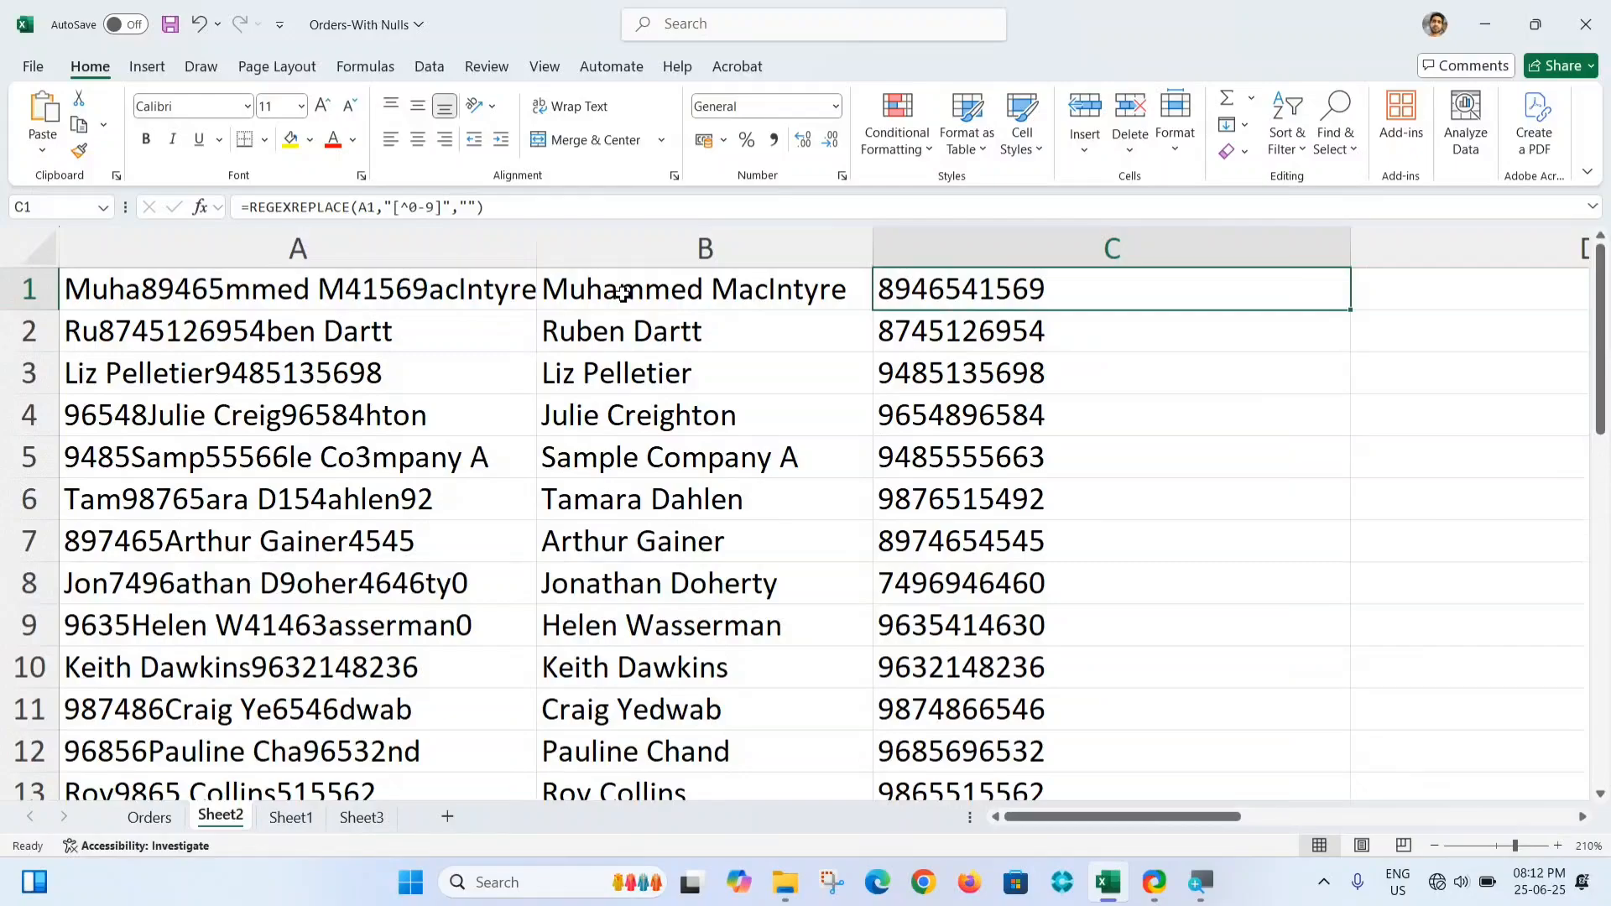
# - Compare the original mixed entries in column A with the separated results in columns B and C across all rows
pyautogui.press('Left')
pyautogui.press('Left')
pyautogui.press('Down')
pyautogui.press('Down')
pyautogui.press('Down')
pyautogui.press('Down')
pyautogui.press('Down')
pyautogui.press('Down')
pyautogui.press('Down')
pyautogui.press('Down')
pyautogui.press('Down')
pyautogui.press('Down')
pyautogui.press('Down')
pyautogui.press('Down')
pyautogui.press('Down')
pyautogui.press('Down')
pyautogui.press('Down')
pyautogui.press('Down')
pyautogui.press('Down')
pyautogui.press('Down')
pyautogui.press('Down')
pyautogui.press('Down')
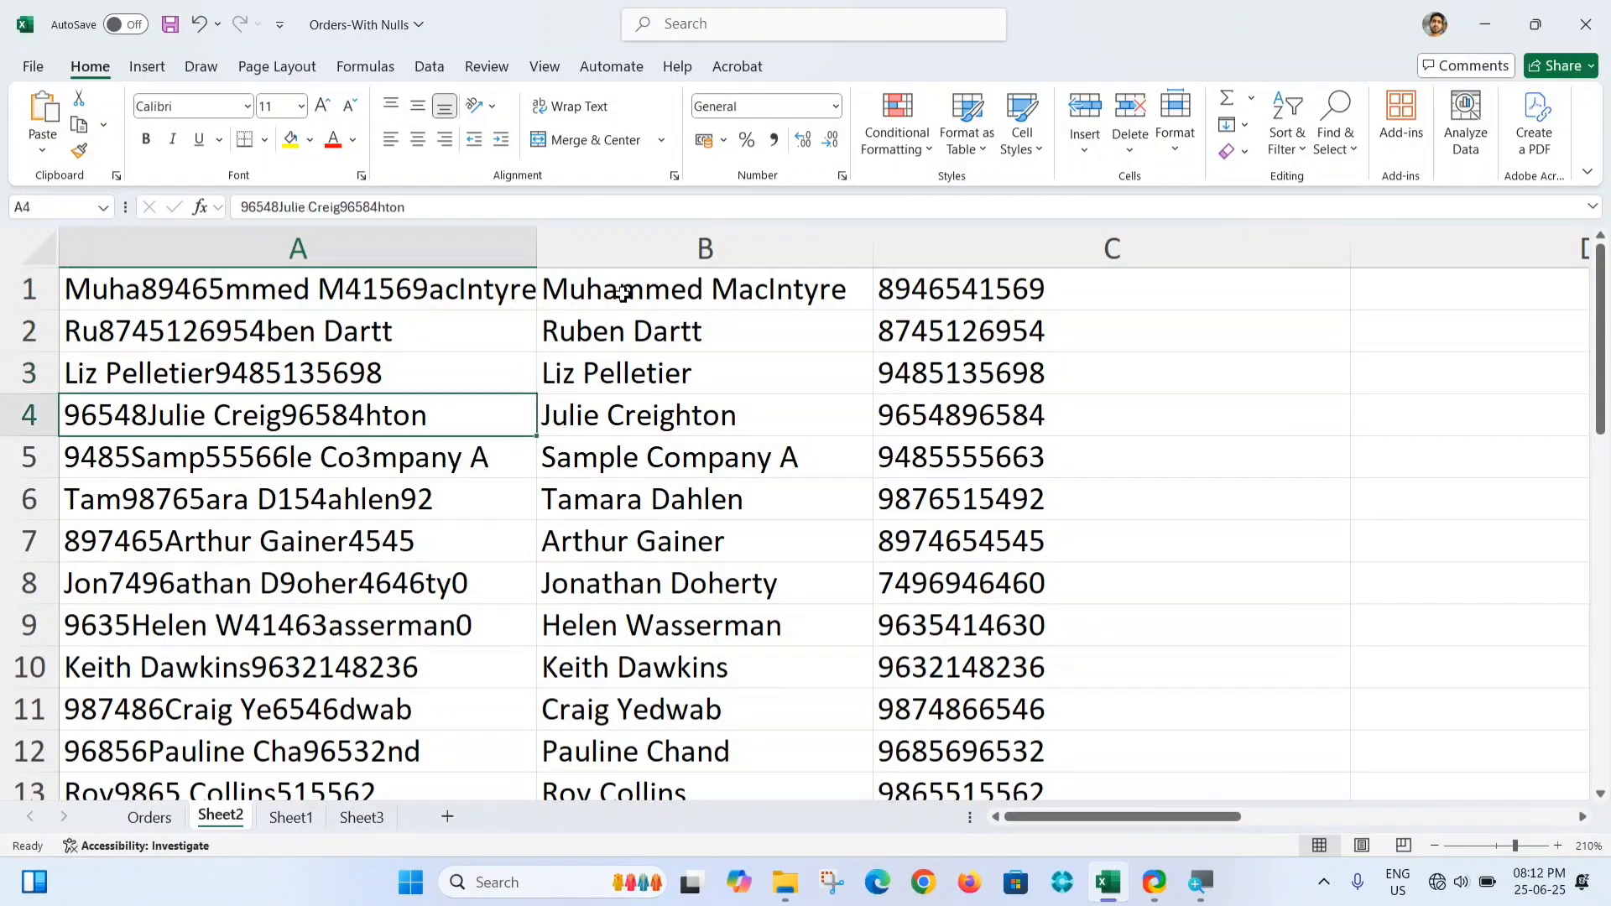
pyautogui.press('Down')
pyautogui.press('Down')
pyautogui.press('Down')
pyautogui.press('Down')
pyautogui.press('Down')
pyautogui.press('Down')
pyautogui.press('Down')
pyautogui.press('Down')
pyautogui.press('Down')
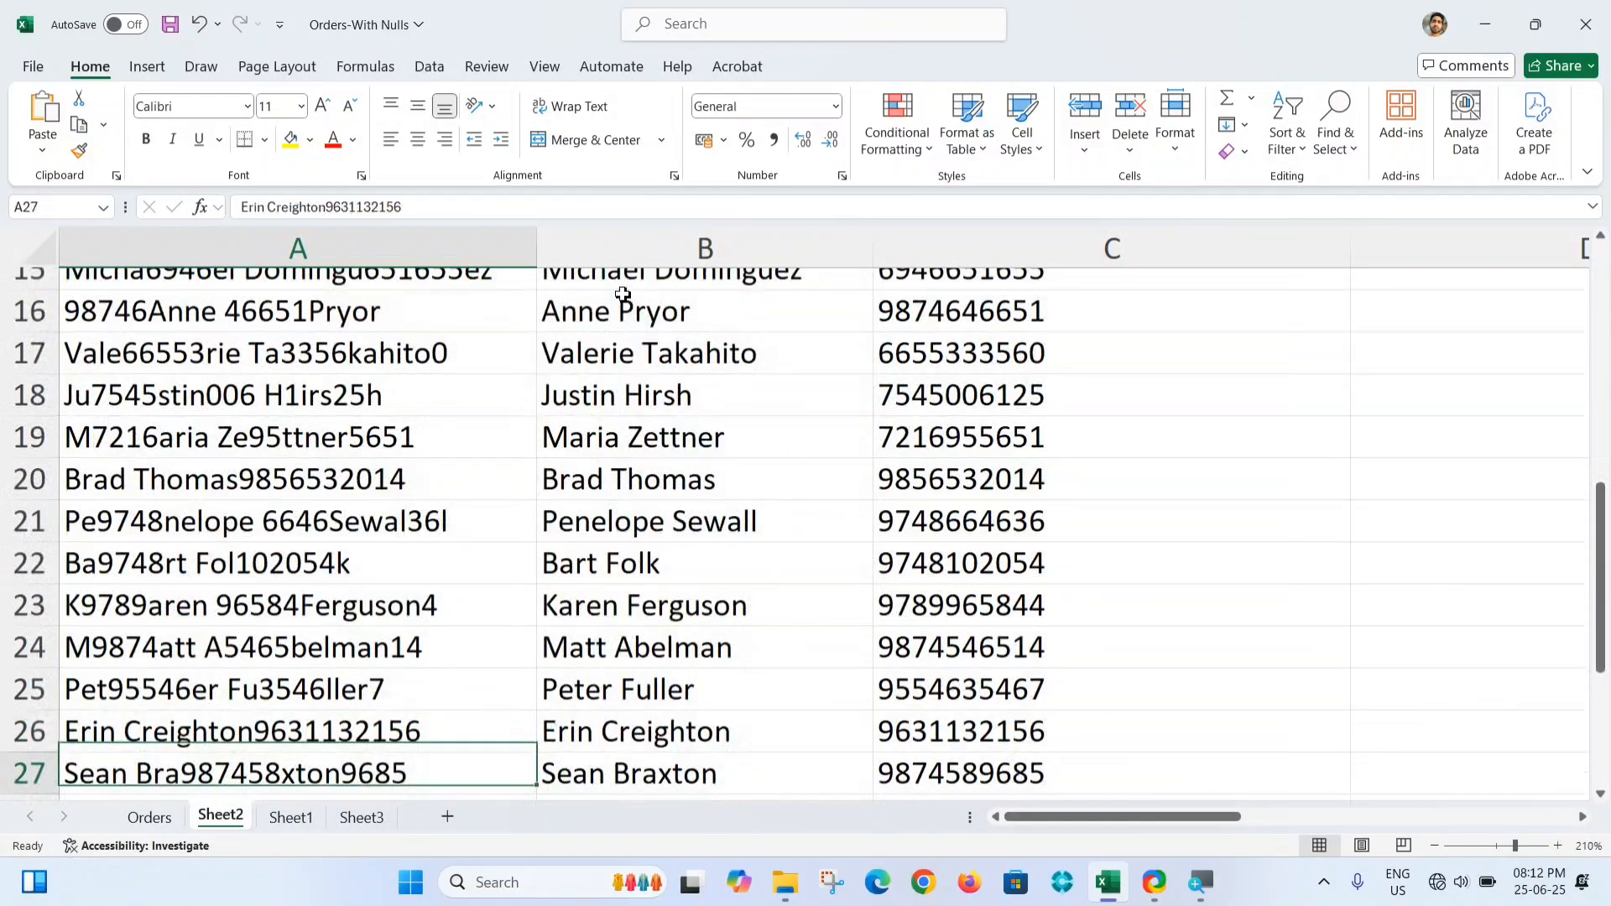
pyautogui.press('Down')
pyautogui.press('Down')
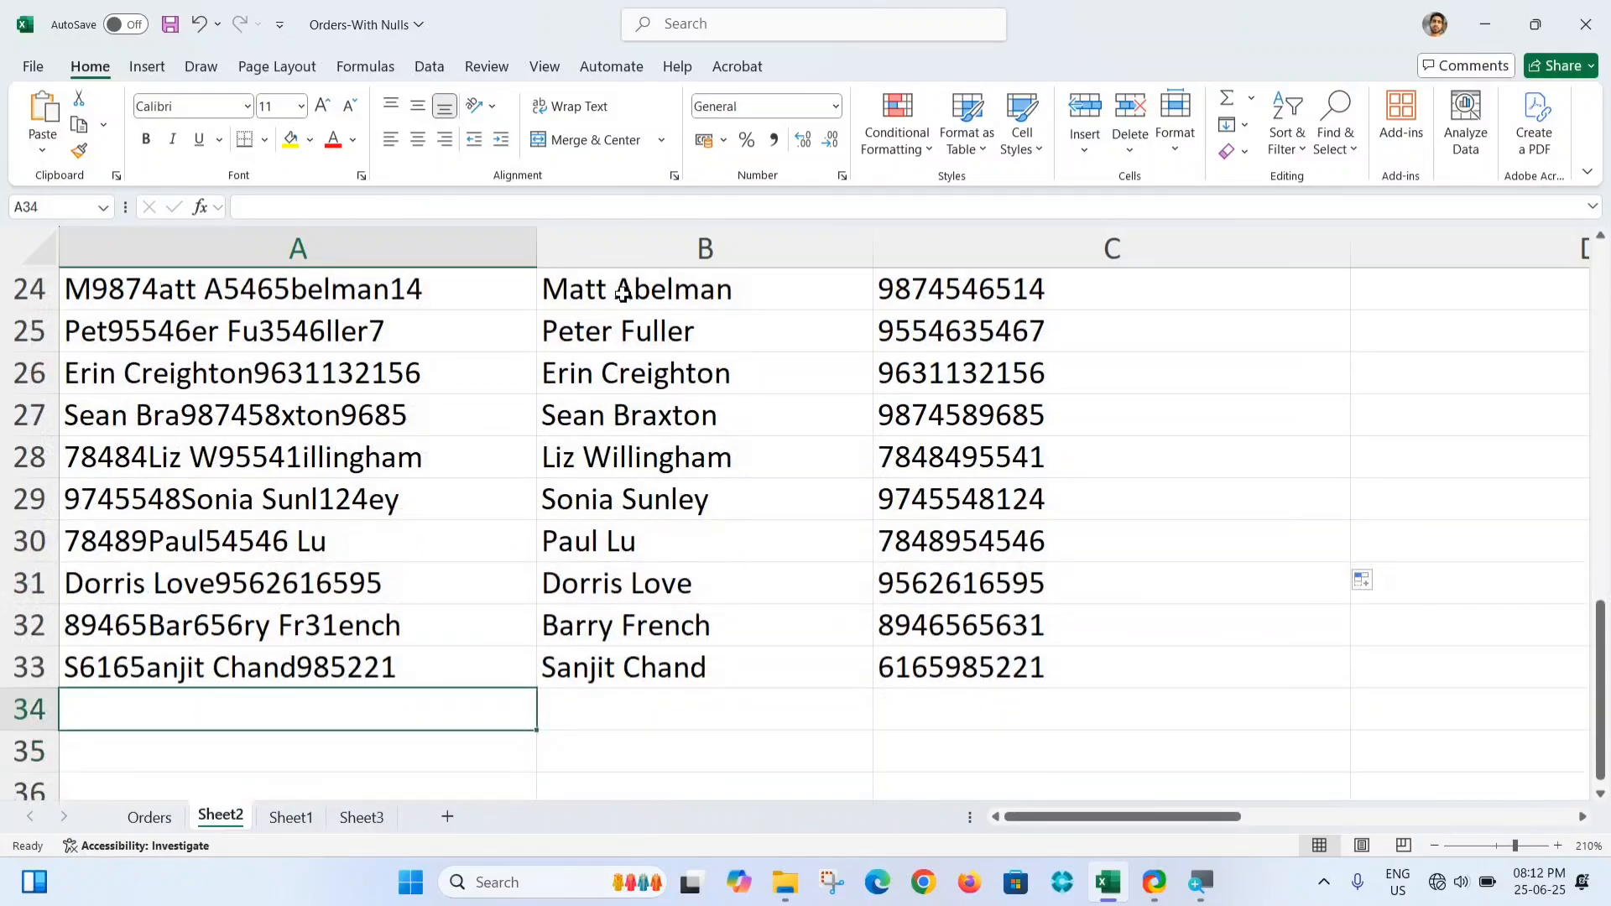
pyautogui.press('Up')
pyautogui.press('Up')
pyautogui.press('Up')
pyautogui.press('Up')
pyautogui.press('Up')
pyautogui.press('Up')
pyautogui.press('Up')
pyautogui.press('Up')
pyautogui.press('Up')
pyautogui.press('Up')
pyautogui.press('Up')
pyautogui.press('Up')
pyautogui.press('Up')
pyautogui.press('Up')
pyautogui.press('Up')
pyautogui.press('Up')
pyautogui.press('Up')
pyautogui.press('Up')
pyautogui.press('Up')
pyautogui.press('Up')
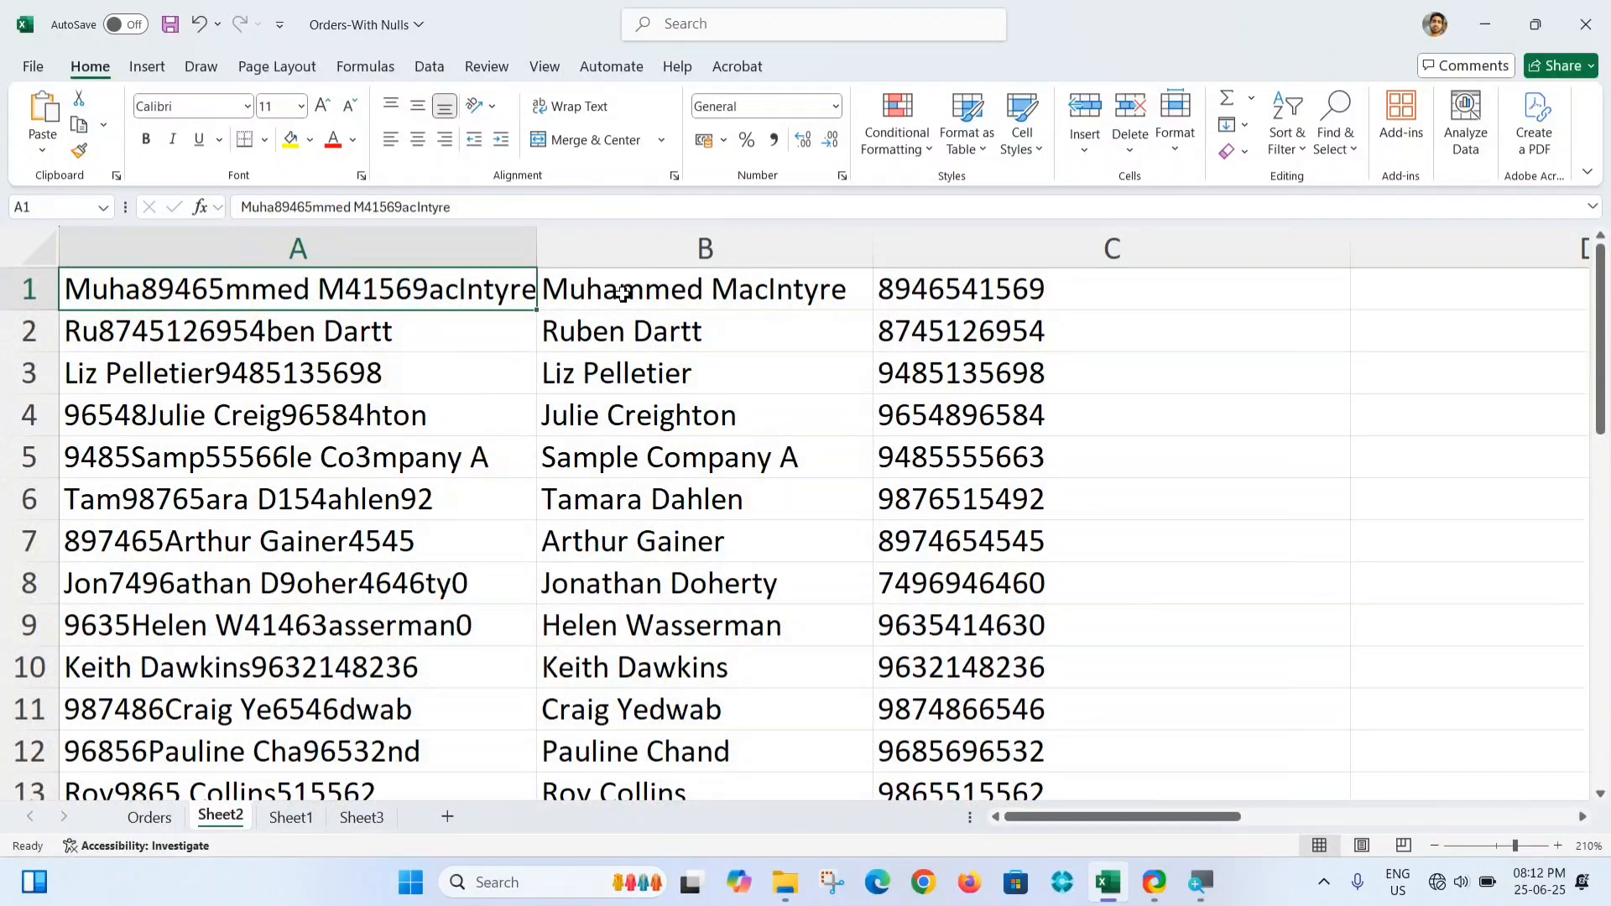